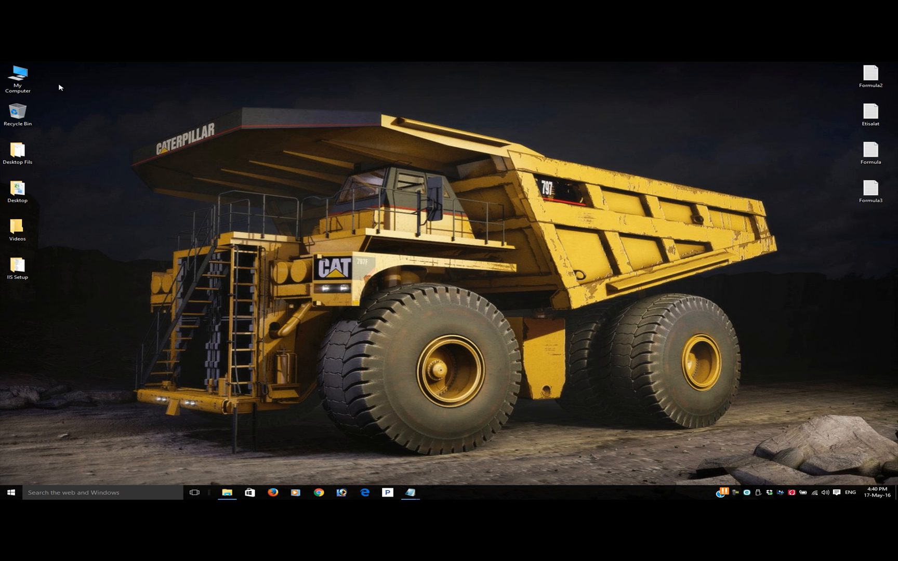
Browse to the wwwroot folder inside inetpub on Local Disk (C:), look over its contents, and close the window
double_click(20, 77)
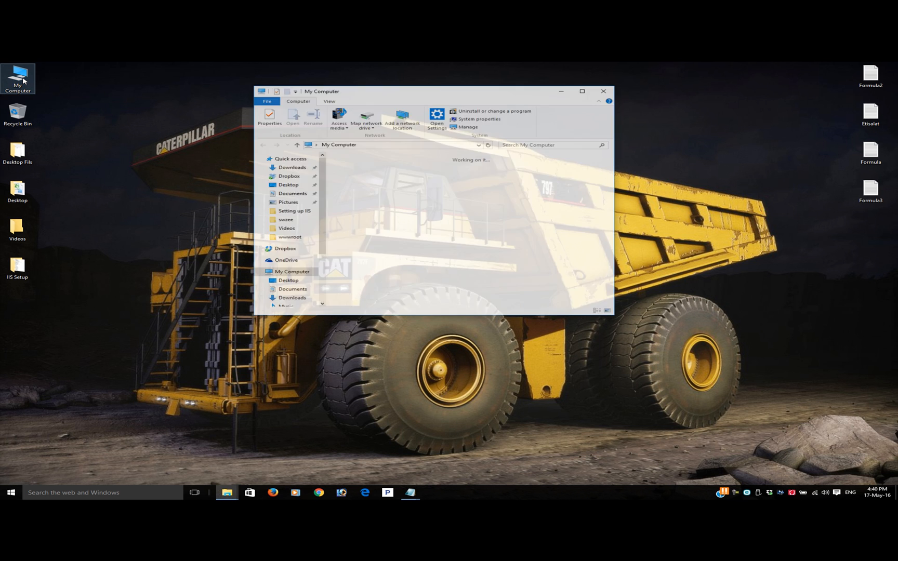
double_click(383, 240)
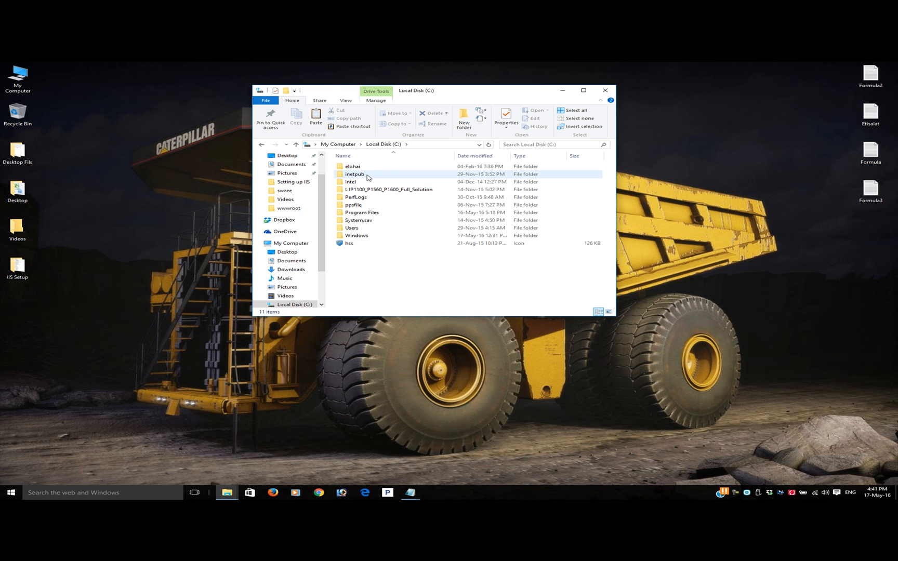
double_click(365, 175)
double_click(372, 201)
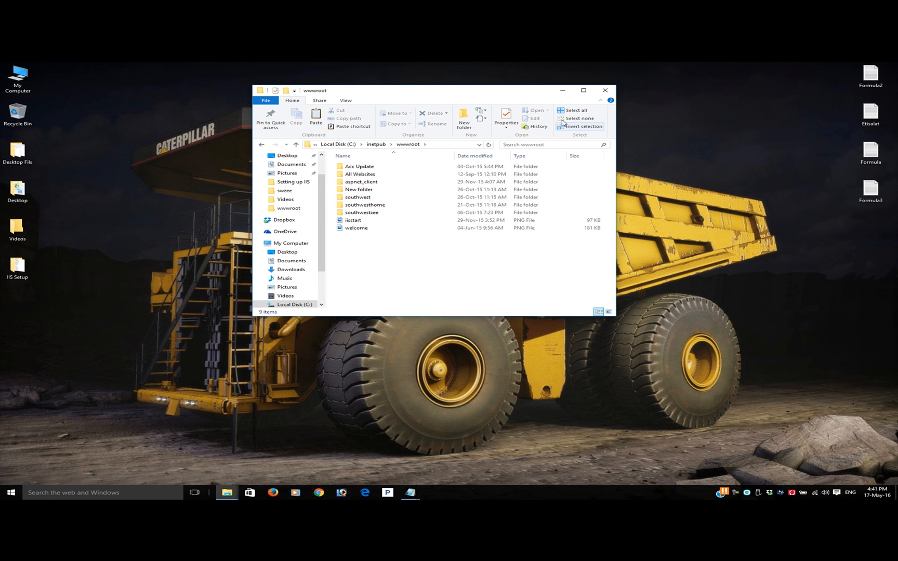
click(604, 91)
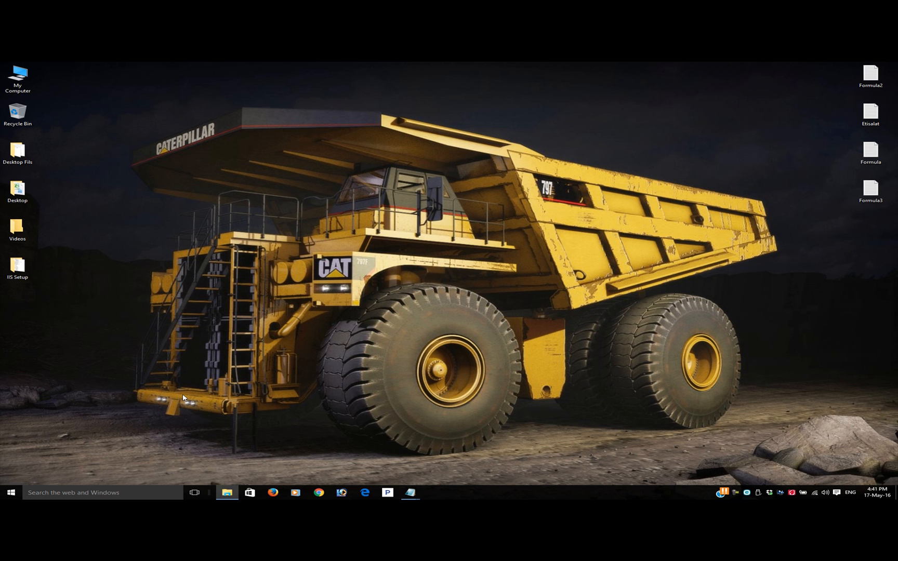
Open the Apps & features page in the Windows System settings
click(12, 494)
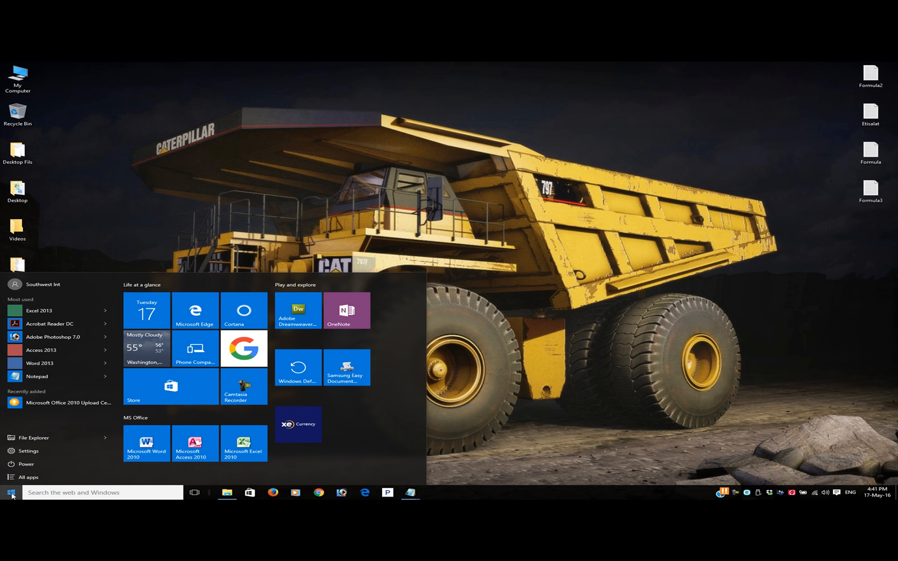
click(59, 455)
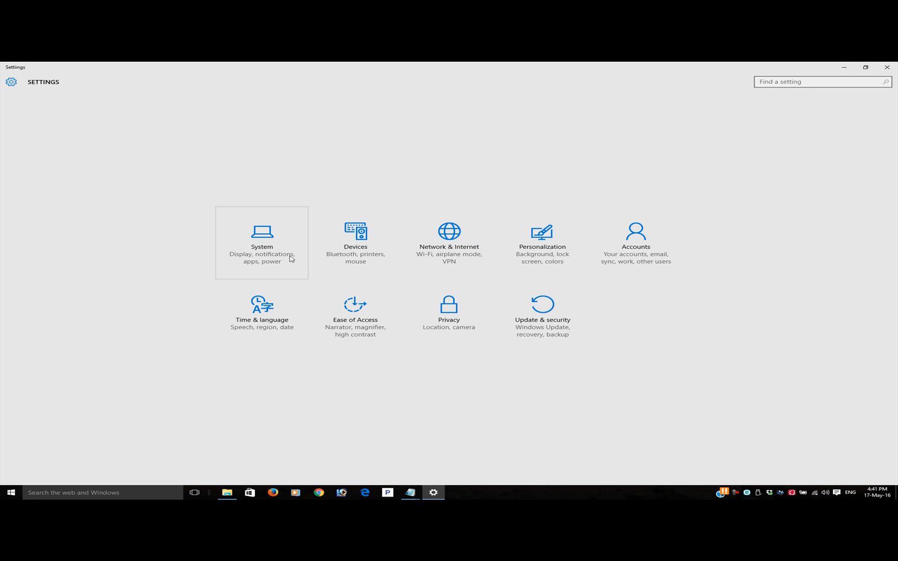
click(264, 260)
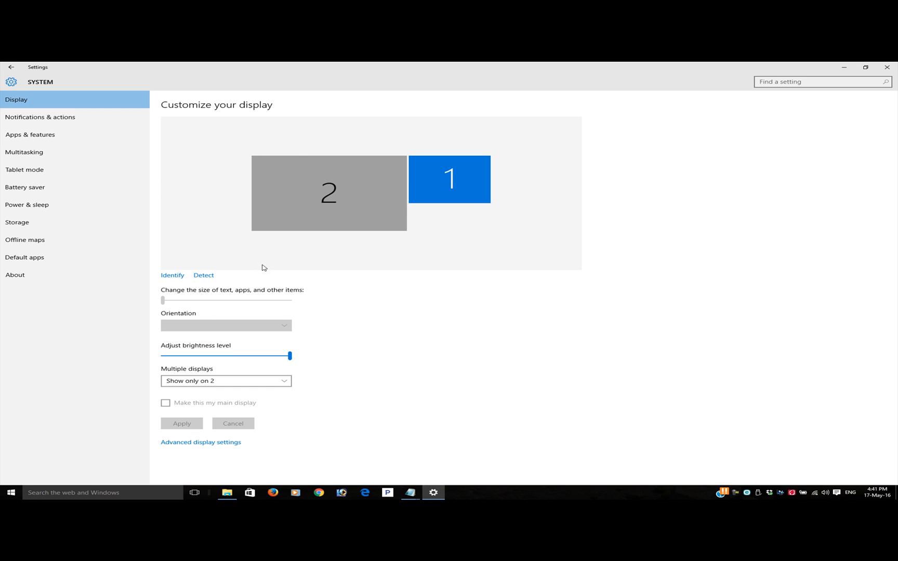
click(9, 494)
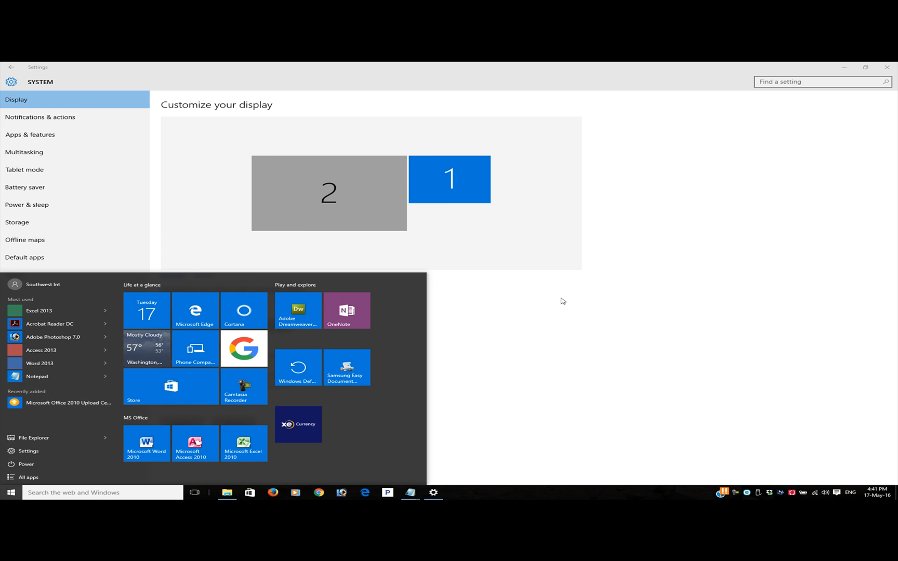
click(609, 353)
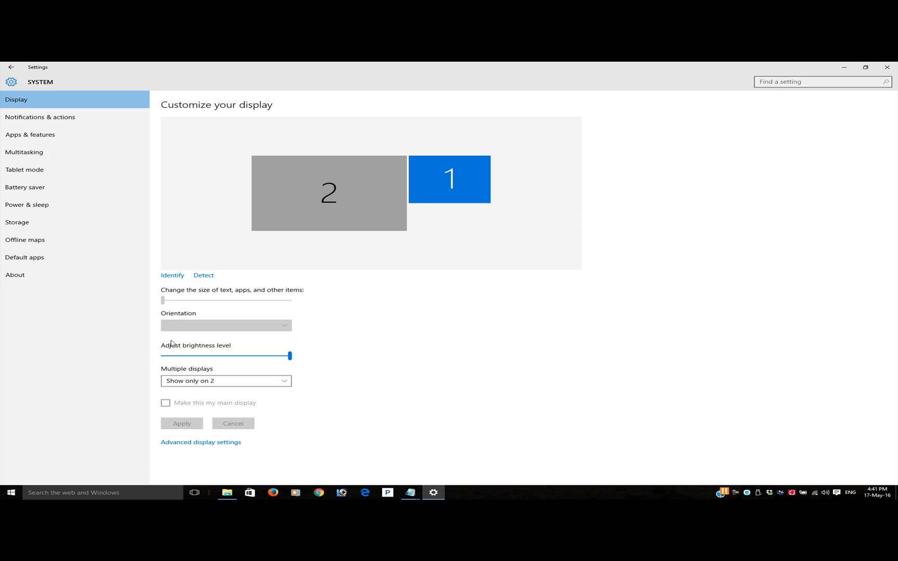
click(41, 136)
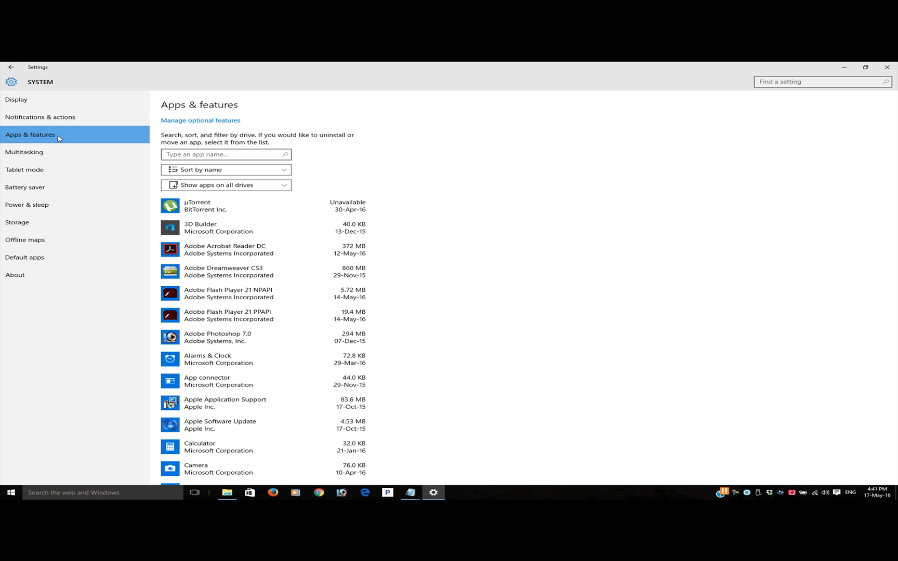
Open Programs and Features from the related settings, then close Settings and move the new window clear
scroll(595, 286, down, 5)
scroll(595, 290, down, 20)
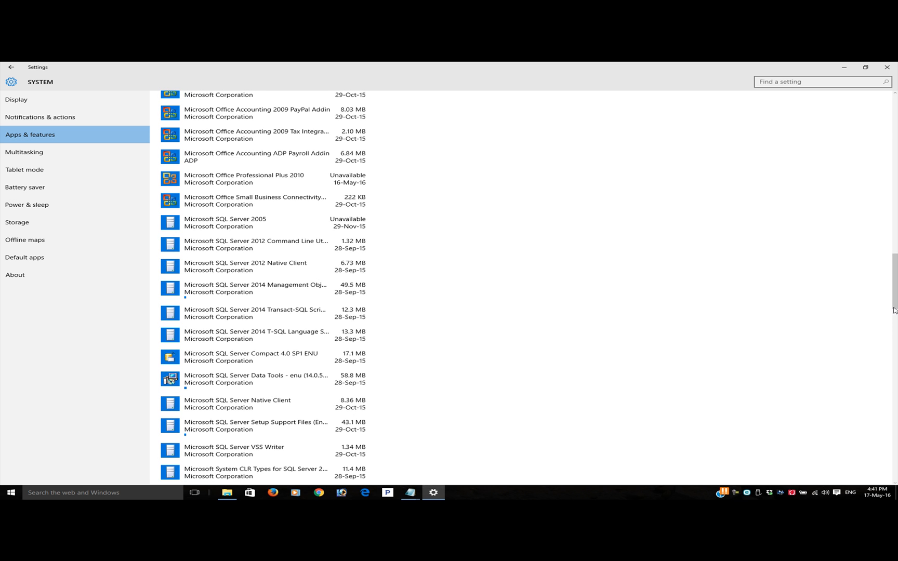
scroll(503, 453, down, 15)
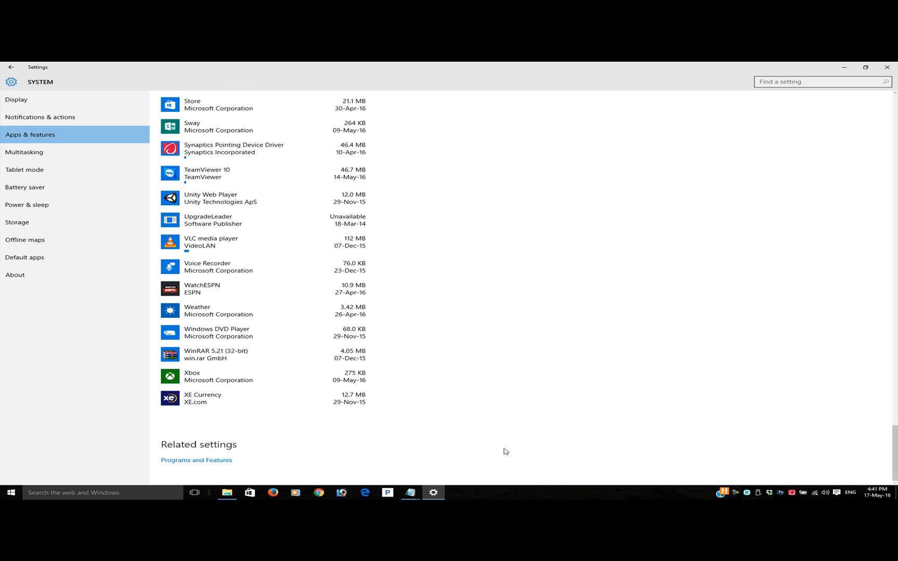
click(208, 462)
click(886, 68)
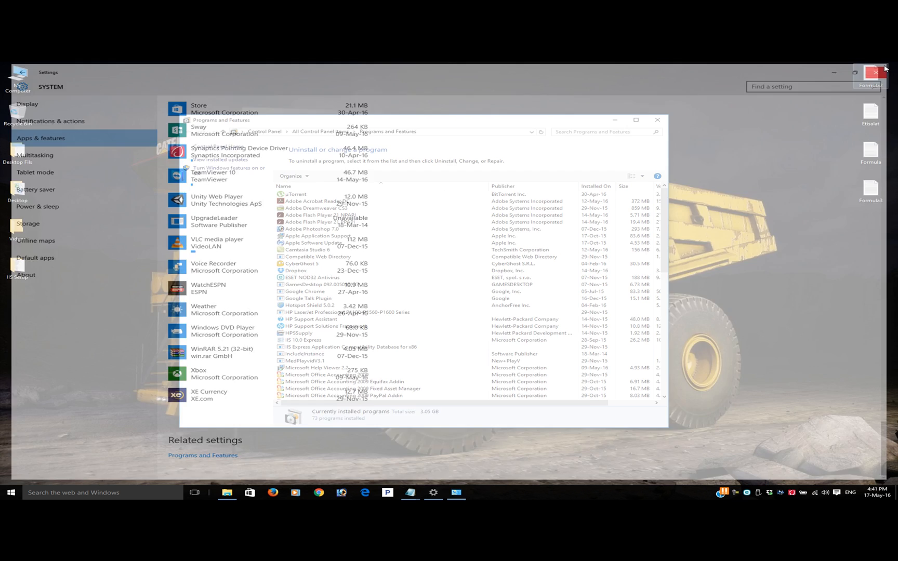
drag(464, 125, 325, 90)
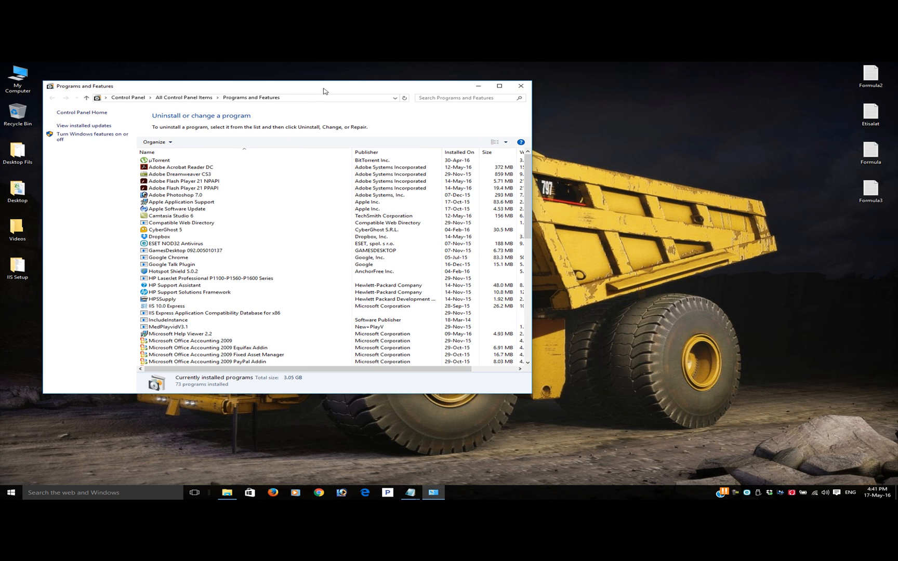
Open the dialog for turning Windows features on or off and minimize the Programs and Features window
click(84, 137)
drag(421, 212, 295, 138)
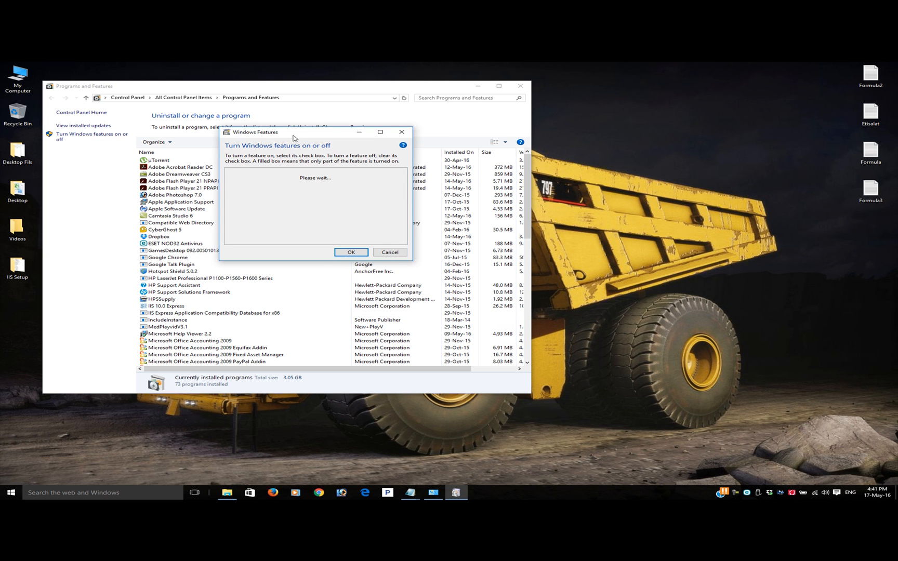
click(475, 87)
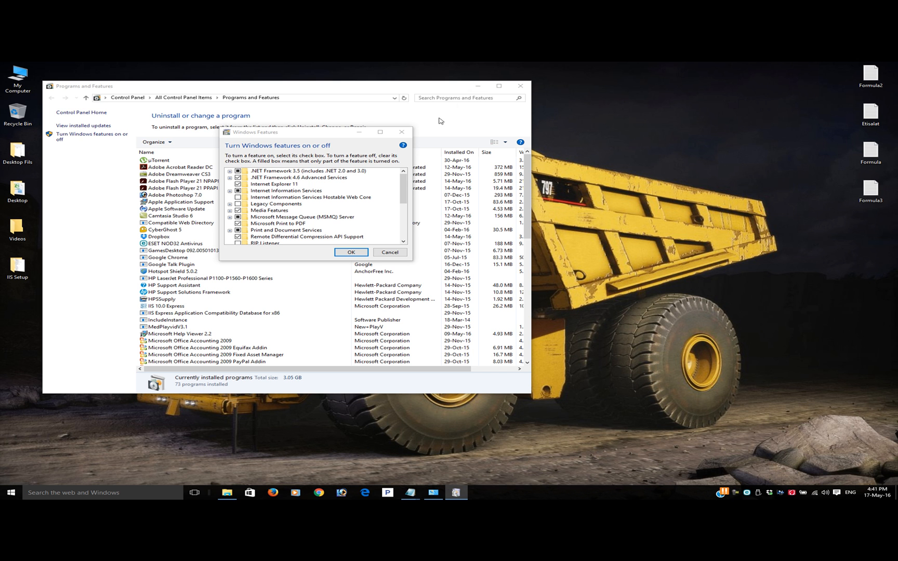
click(477, 89)
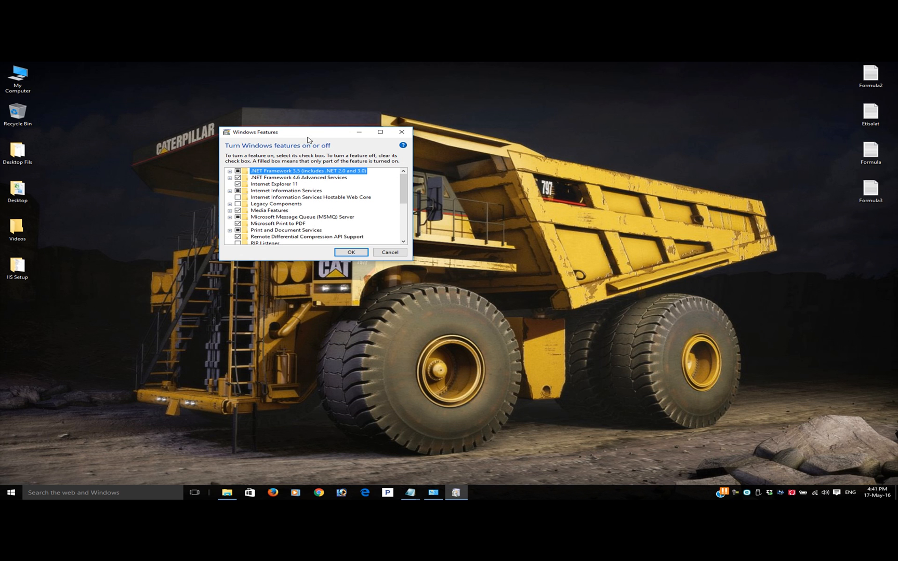
Reposition the Windows Features dialog and enlarge it to nearly the full height of the screen
drag(303, 136, 221, 101)
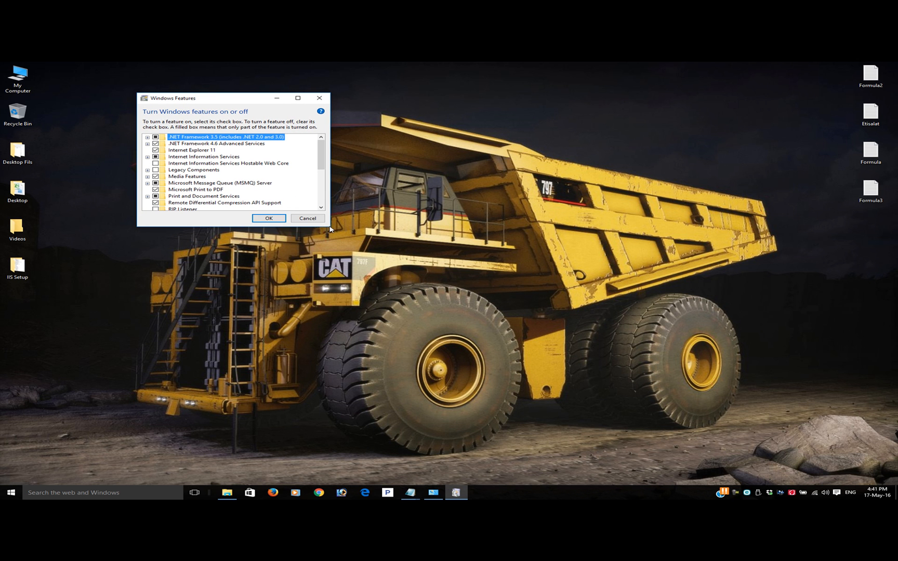
drag(329, 229, 387, 431)
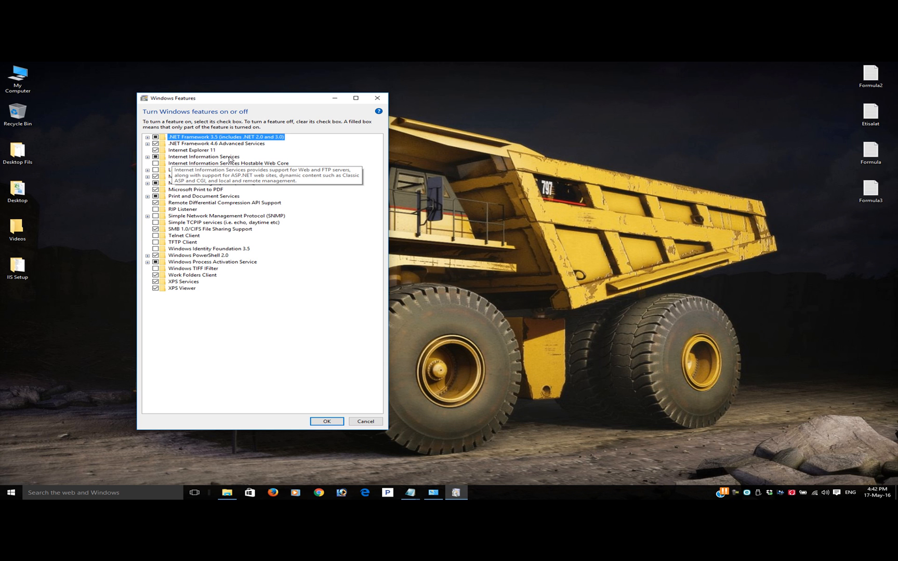
drag(219, 97, 154, 90)
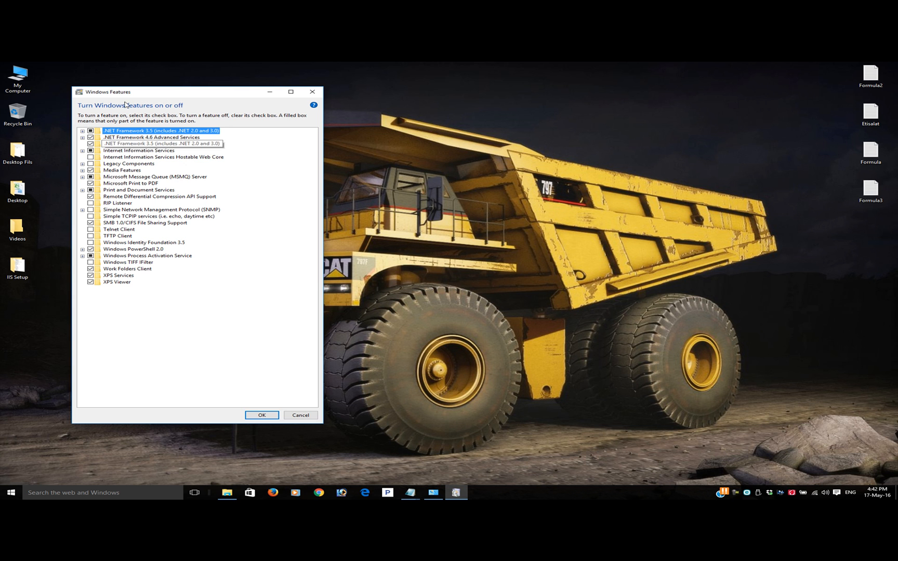
drag(129, 95, 123, 77)
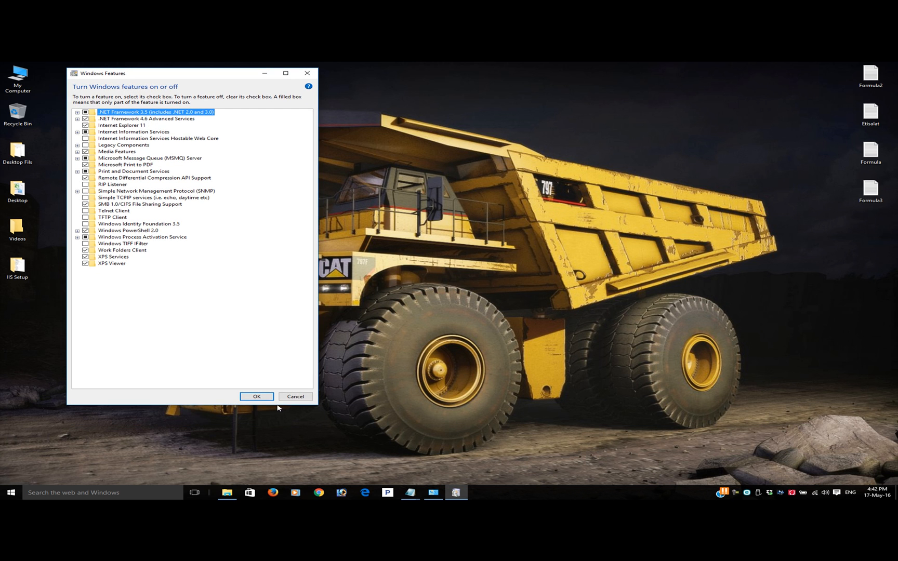
drag(276, 406, 276, 474)
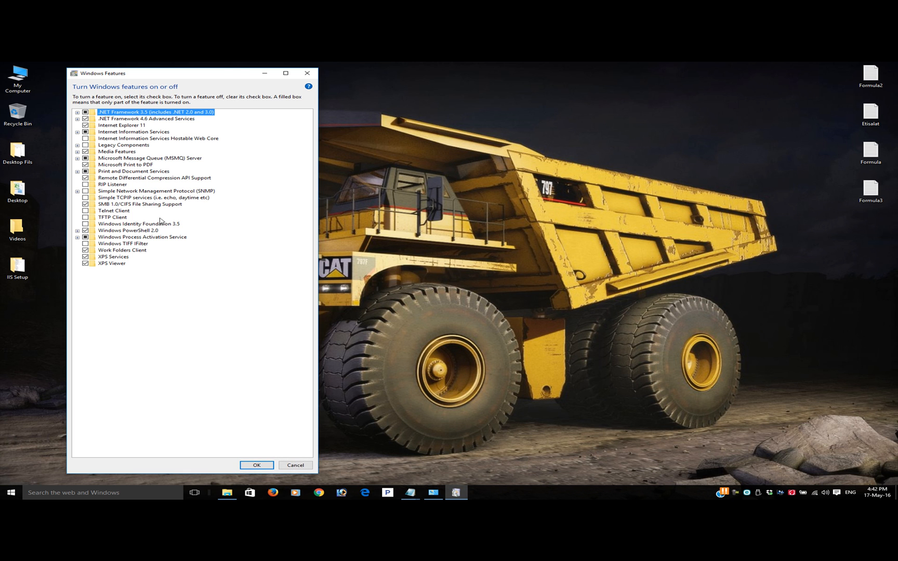
Expand Internet Information Services with its FTP Server, Web Management Tools and IIS 6 Management Compatibility groups to inspect their options
click(77, 132)
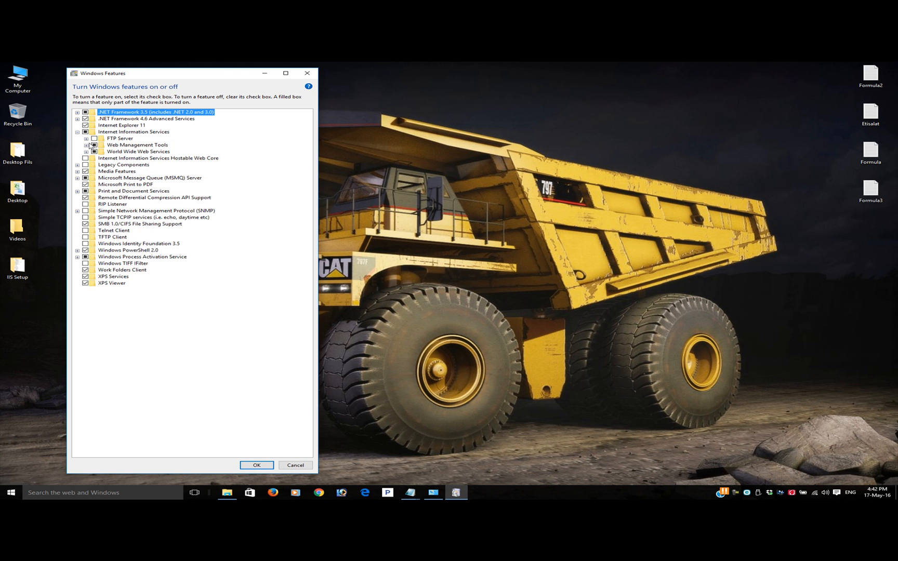
click(86, 139)
click(86, 158)
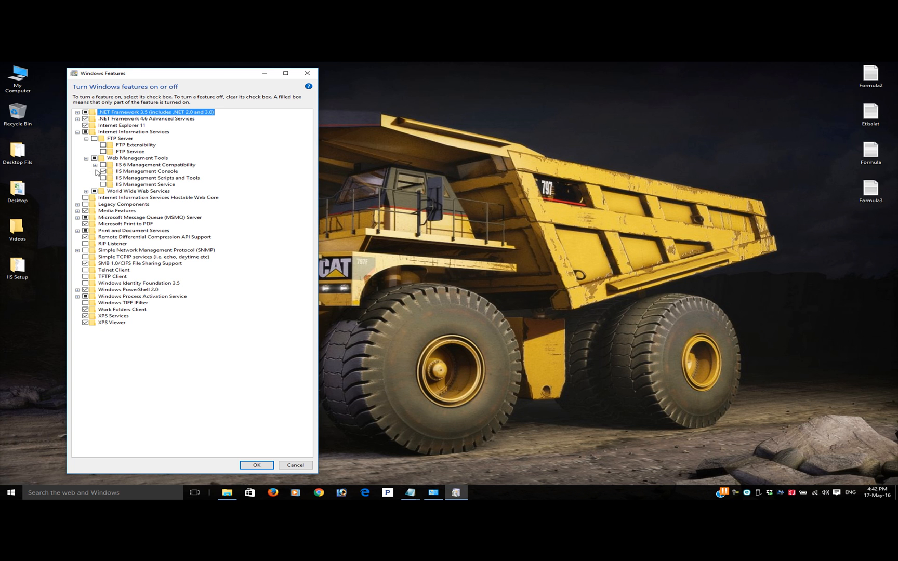
click(95, 165)
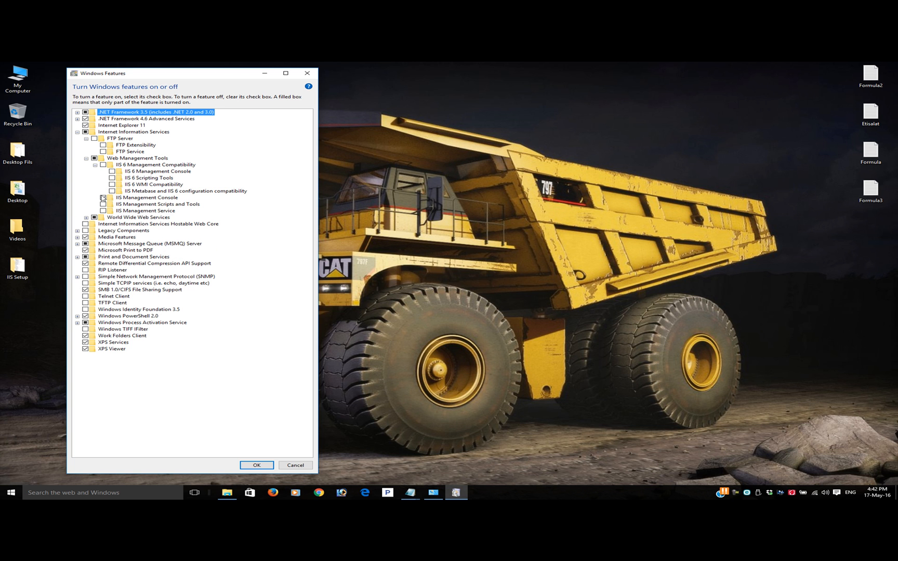
Expand World Wide Web Services and all its subgroups, from Application Development Features to Security, to examine which options are selected
click(86, 218)
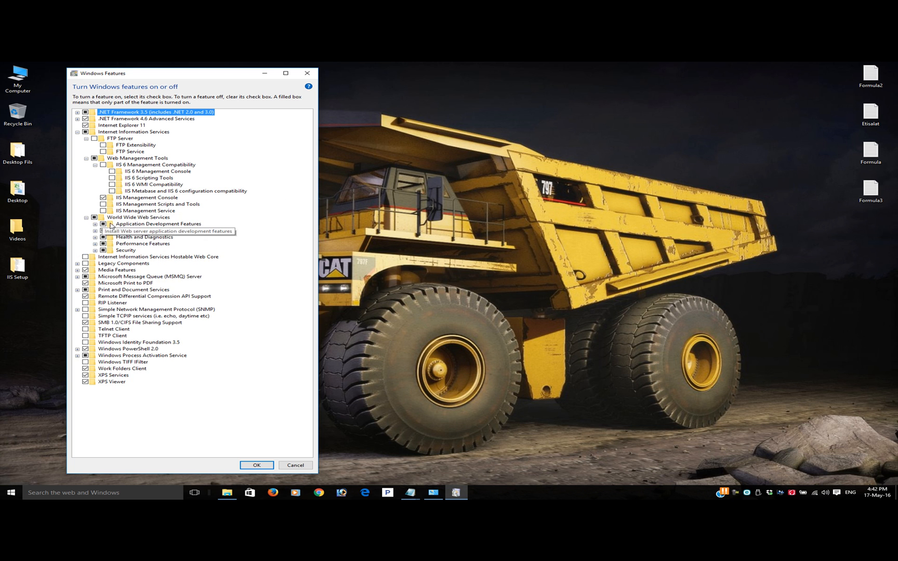
click(95, 224)
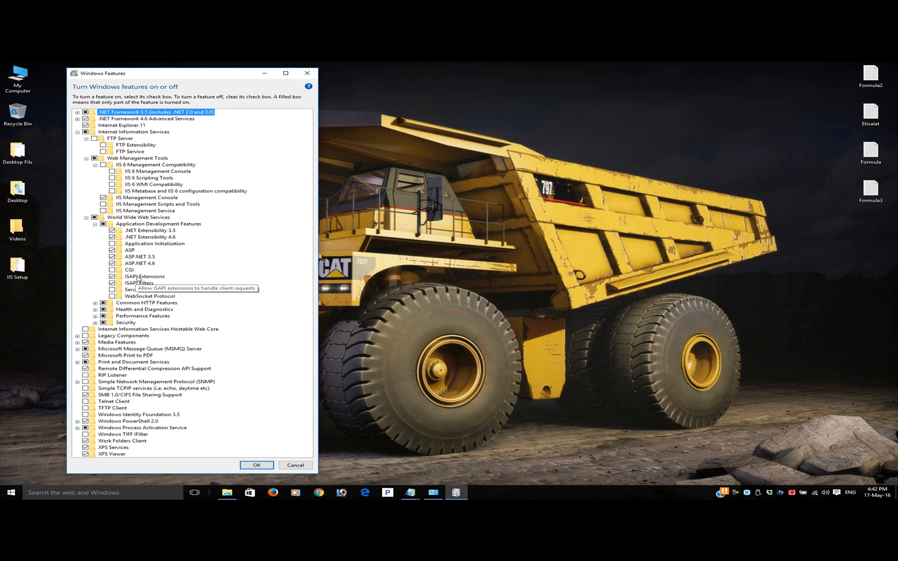
click(95, 302)
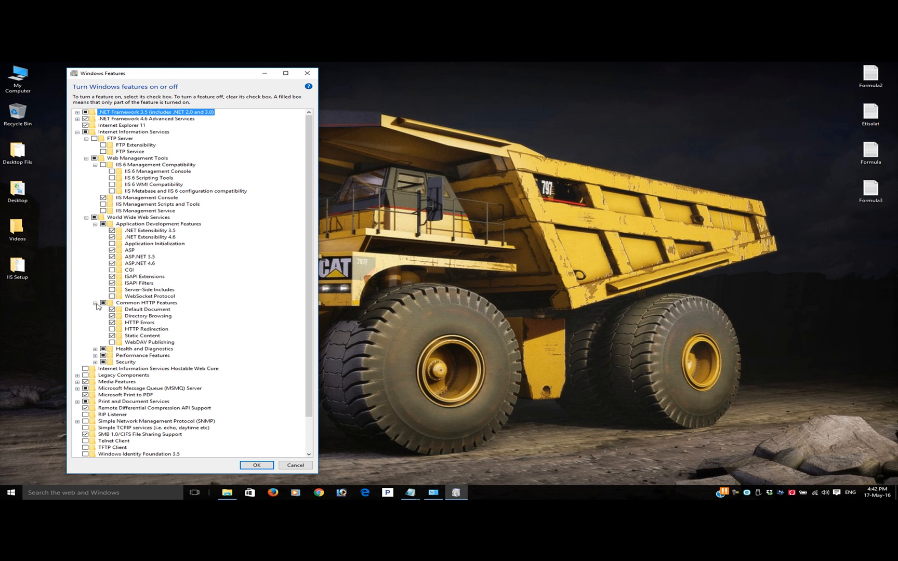
click(95, 350)
click(95, 389)
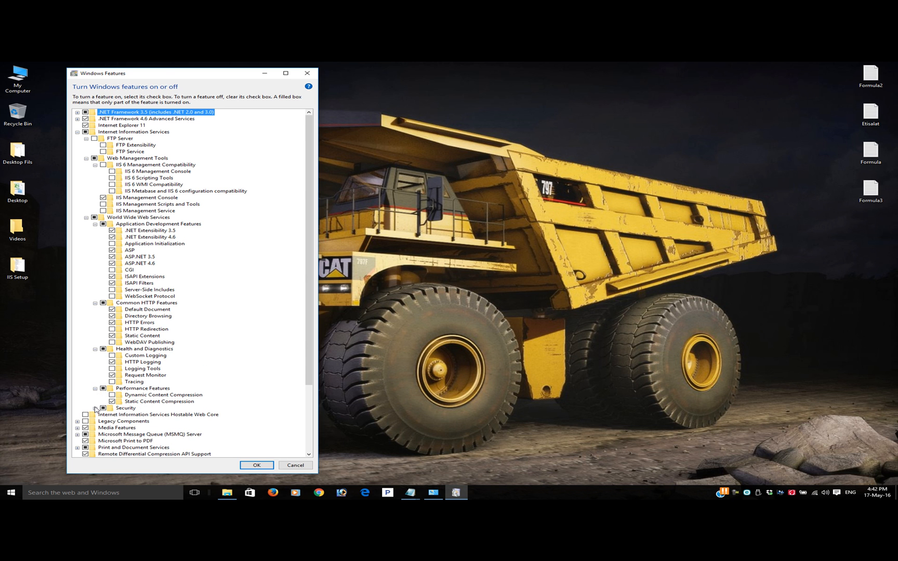
click(96, 408)
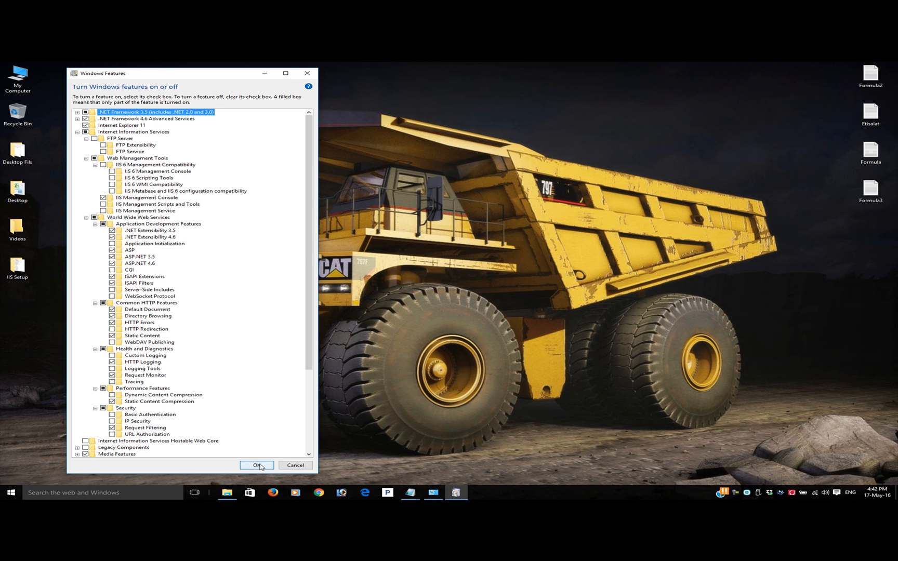
Open the IIS.png reference image from the IIS Setup folder, resize it beside the Windows Features dialog, and close the folder
double_click(22, 262)
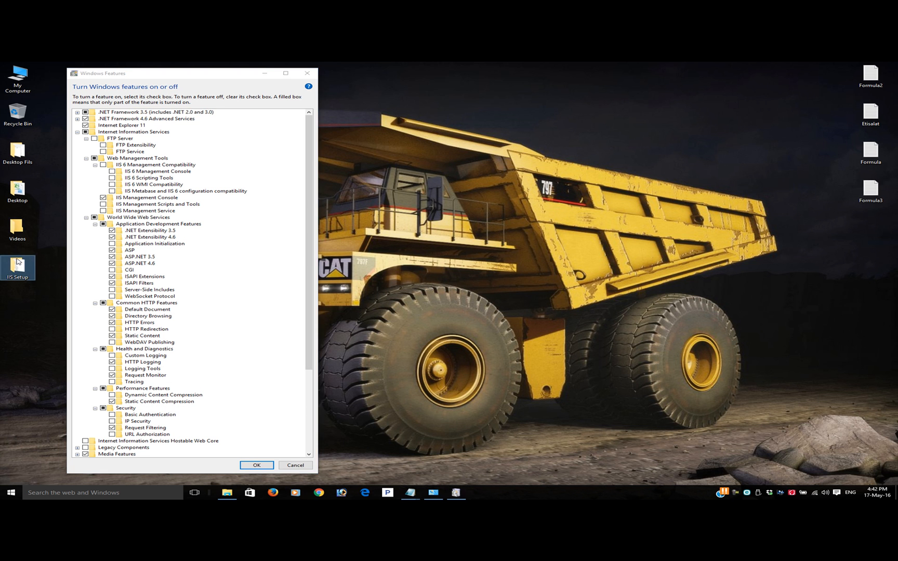
double_click(358, 172)
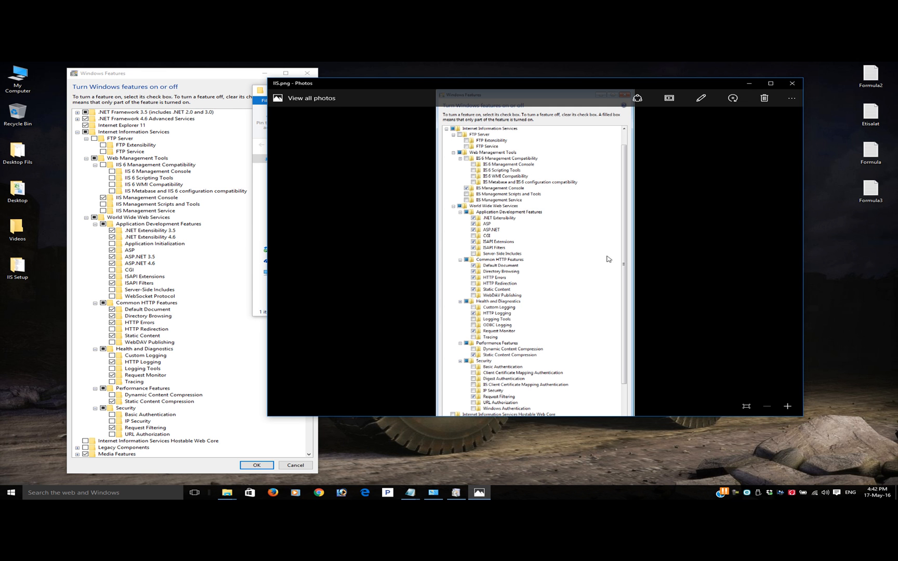
drag(567, 417, 560, 480)
drag(267, 423, 328, 416)
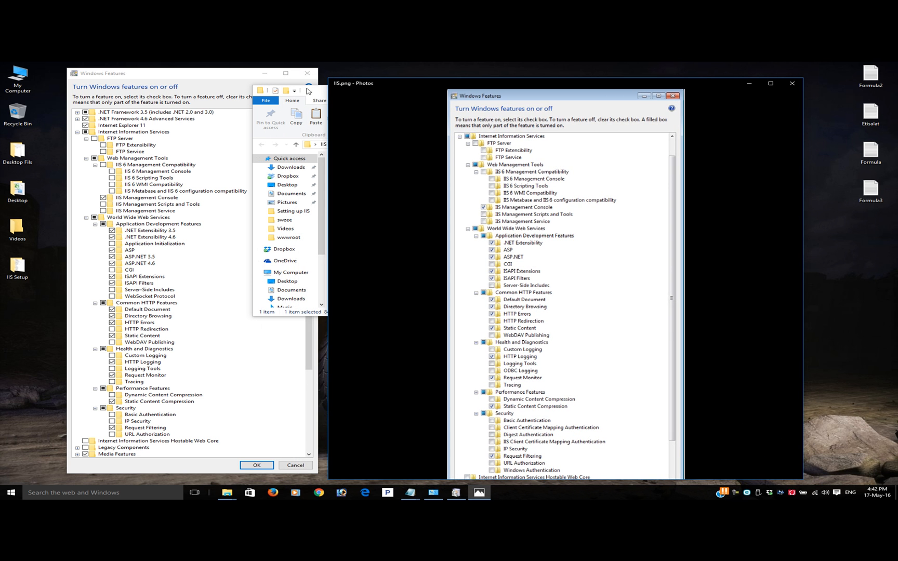
drag(327, 90, 618, 88)
click(605, 90)
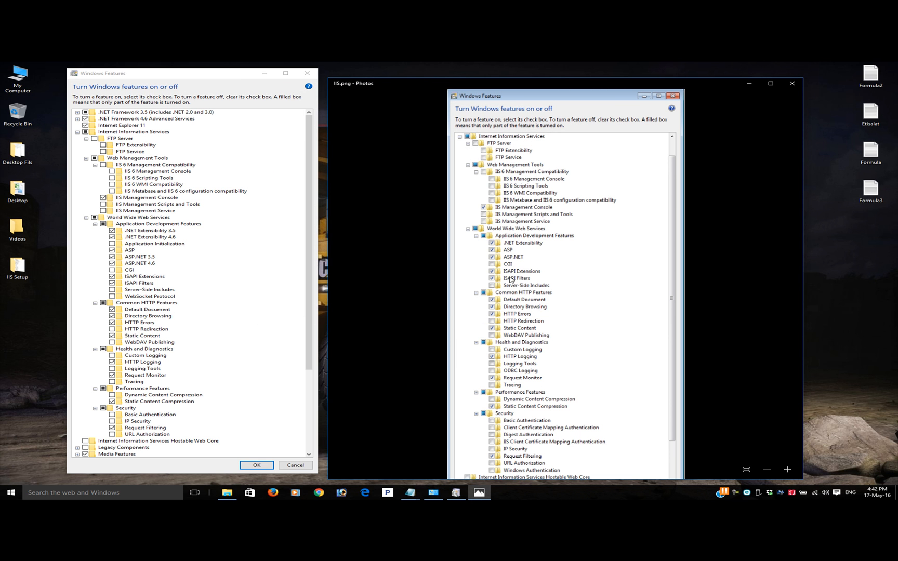
Dismiss the Windows Features dialog without applying any changes
click(295, 465)
click(305, 466)
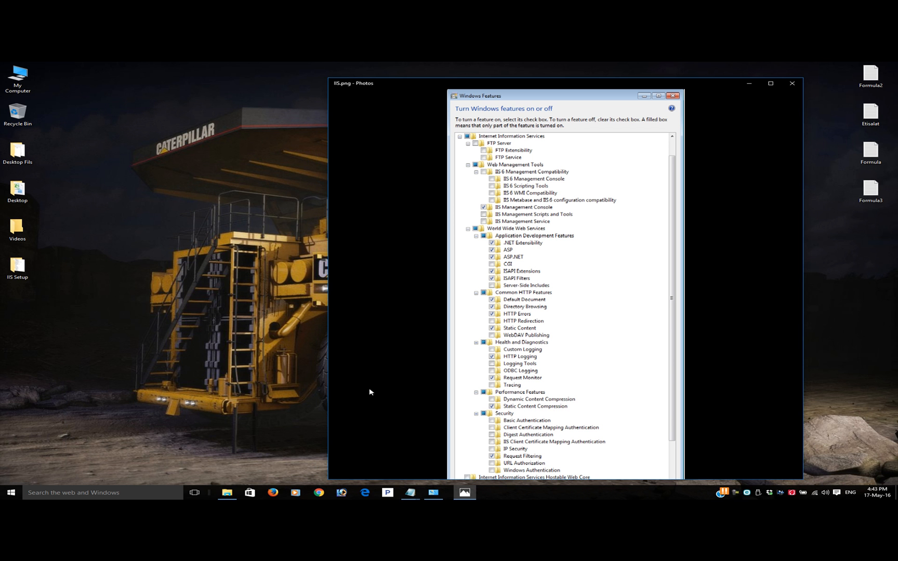
Close the IIS.png image and browse to the wwwroot folder inside inetpub on Local Disk (C:), enlarging the folder window
click(791, 83)
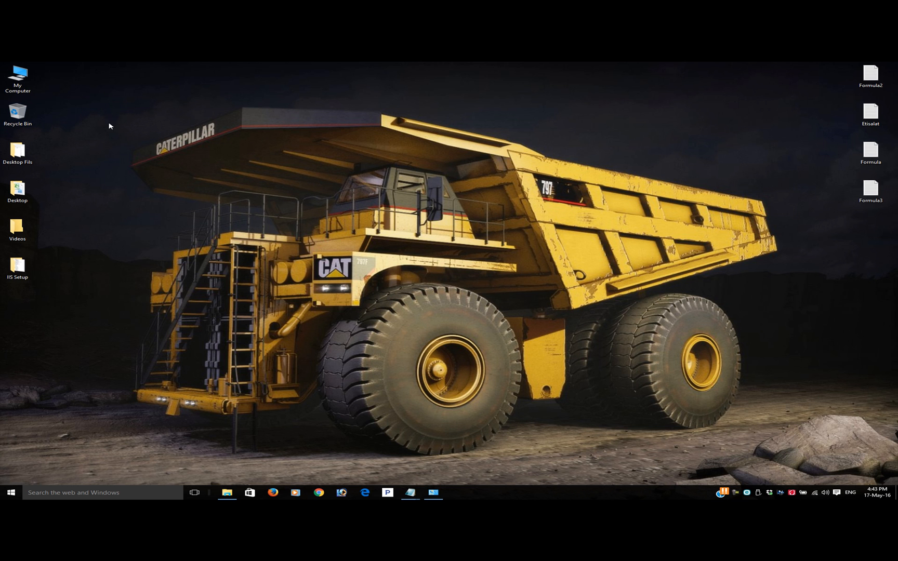
double_click(18, 82)
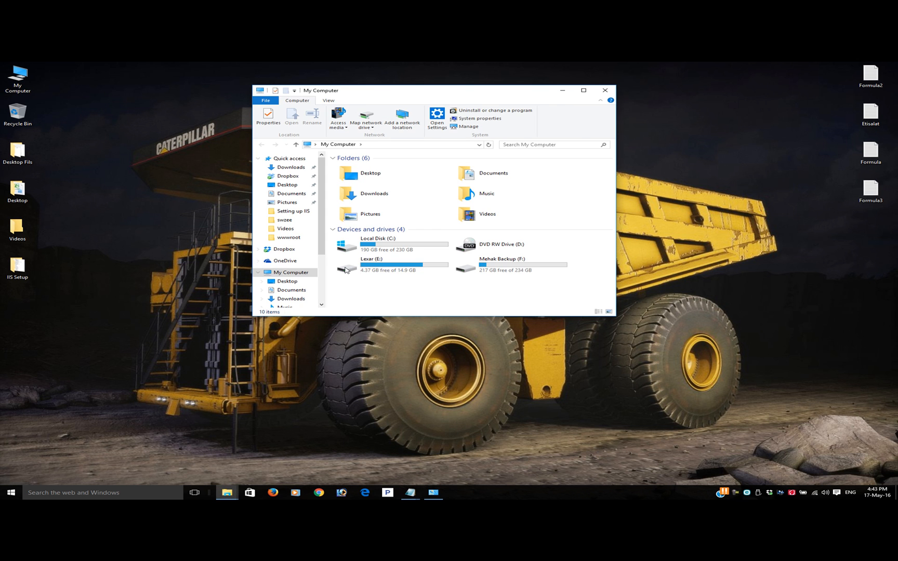
double_click(386, 251)
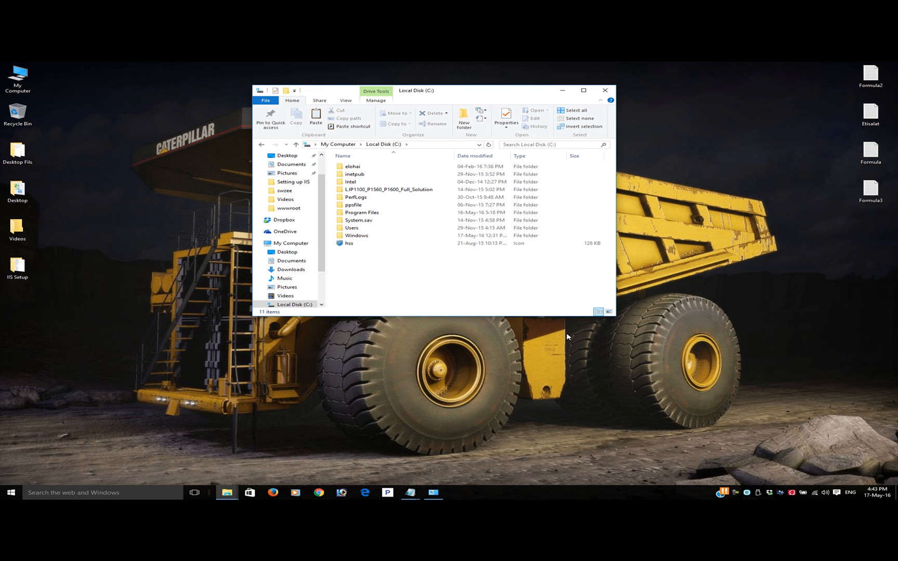
drag(617, 318, 703, 359)
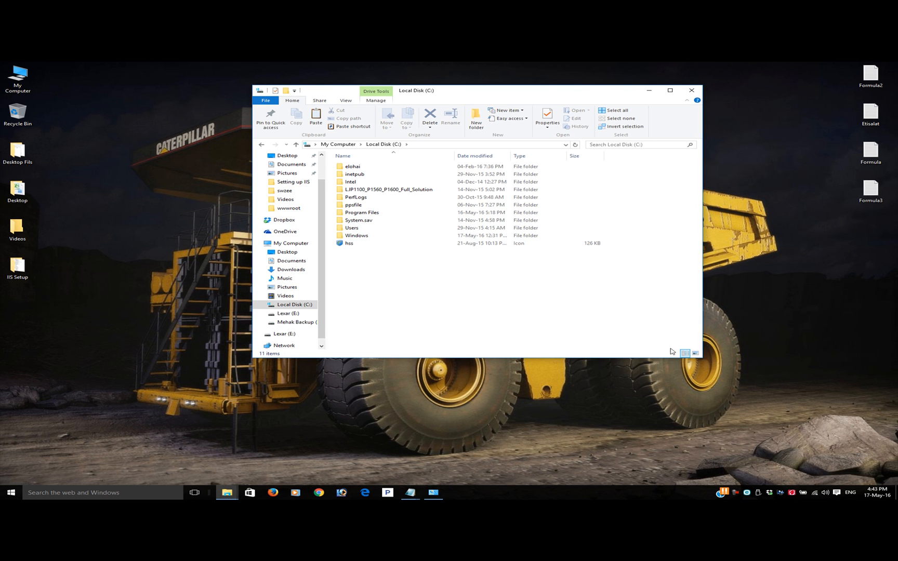
double_click(379, 175)
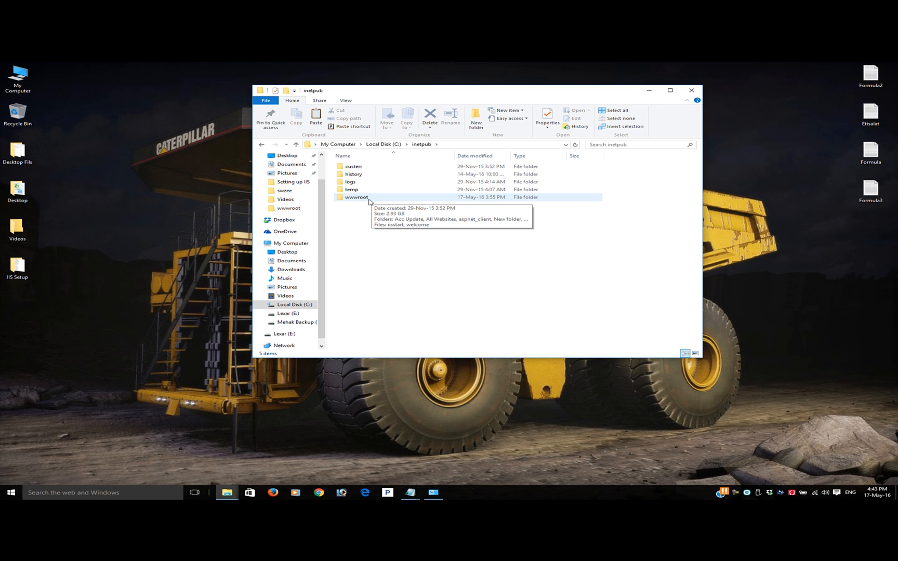
double_click(370, 199)
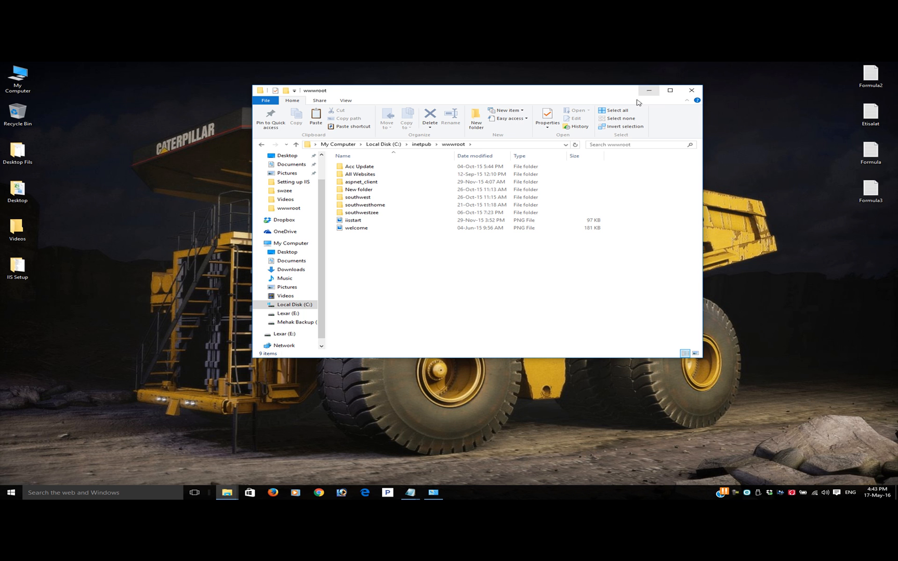
Reposition and resize the wwwroot folder window while reviewing its contents, and close it
drag(605, 95, 395, 83)
drag(492, 289, 419, 281)
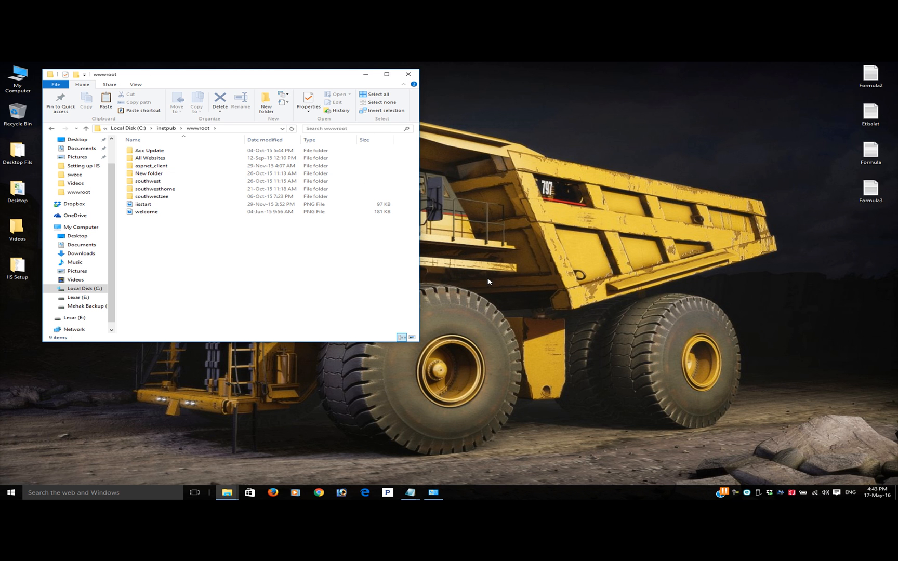
drag(334, 343, 332, 244)
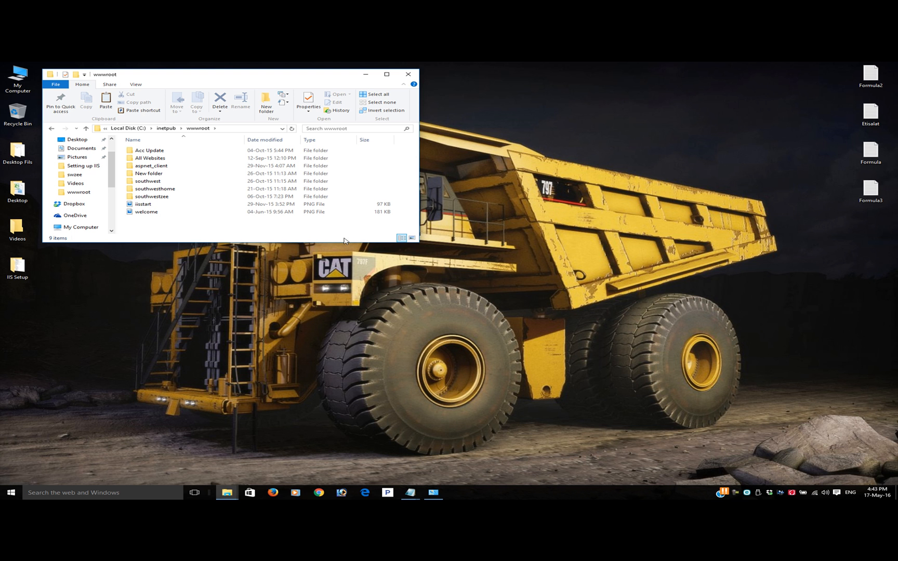
drag(243, 81, 254, 115)
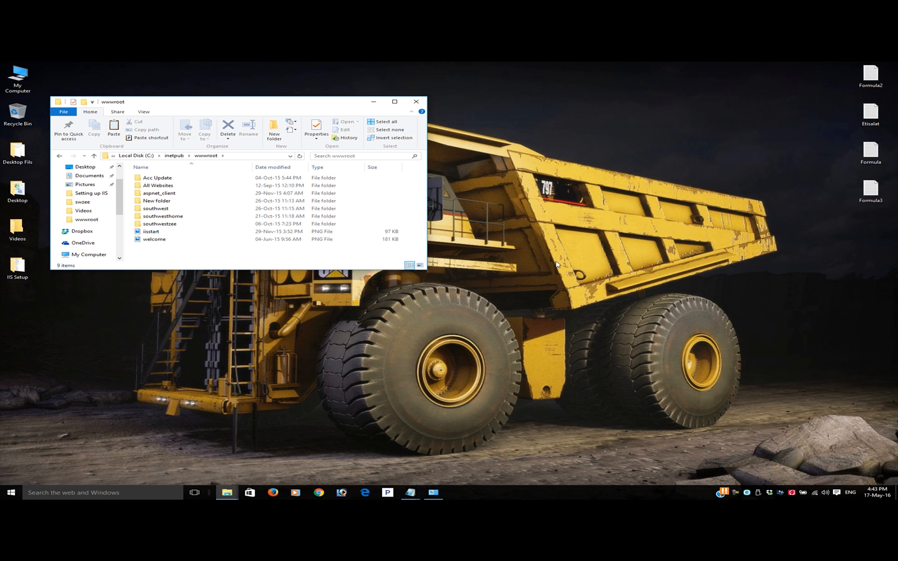
drag(279, 270, 278, 322)
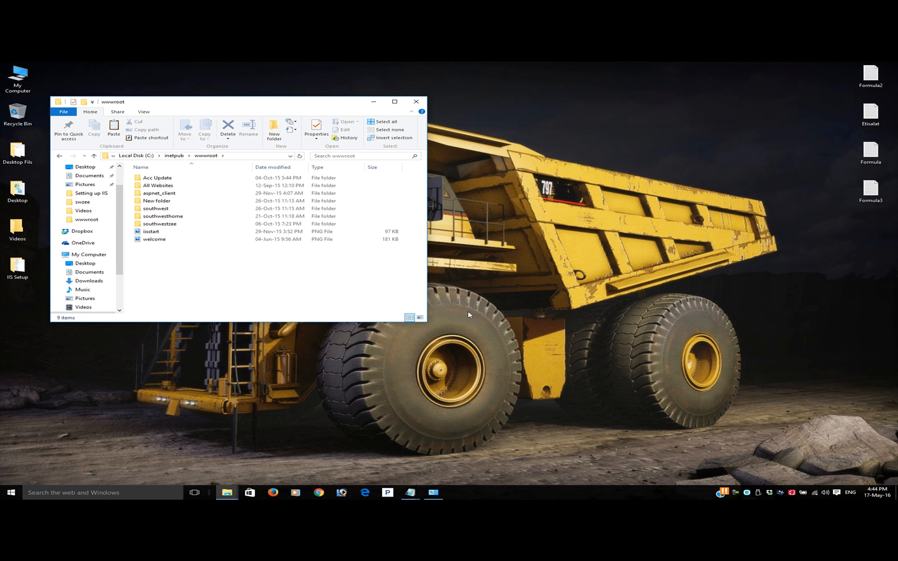
mouse_move(201, 105)
mouse_down()
mouse_move(358, 99)
mouse_move(202, 109)
mouse_up()
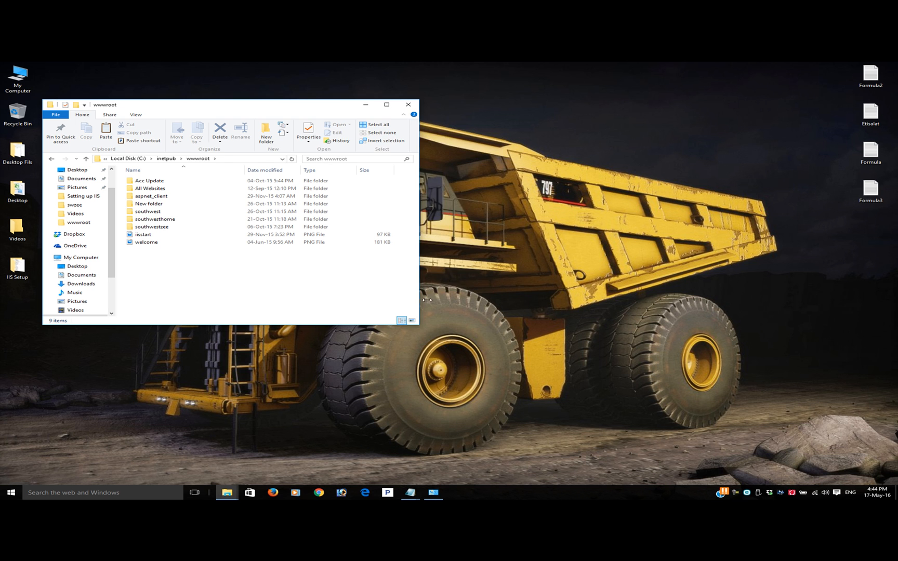
drag(426, 299, 485, 300)
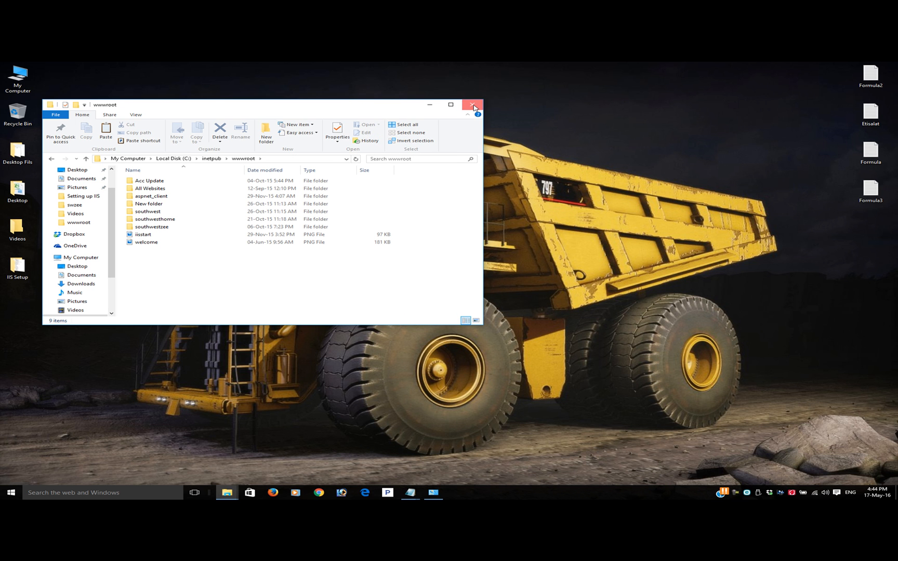
click(473, 106)
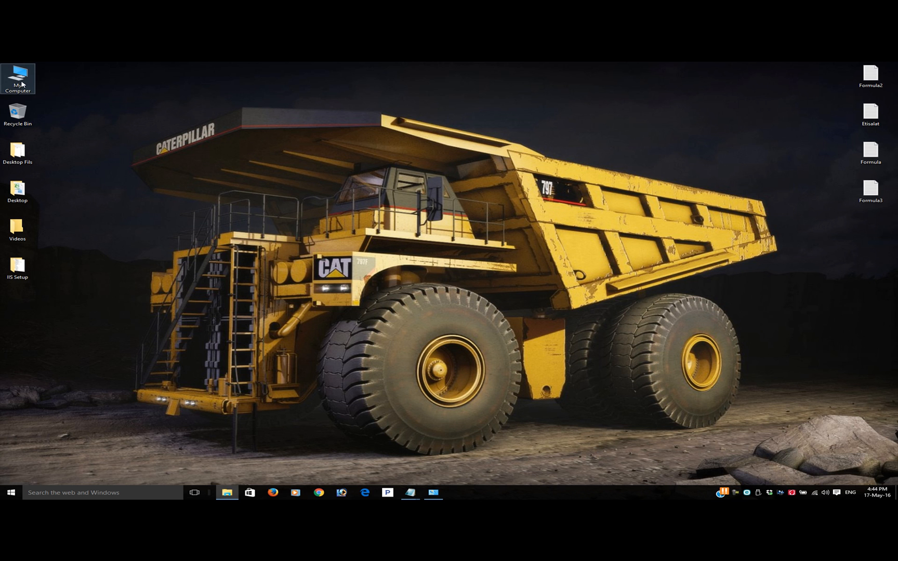
Open Internet Information Services (IIS) Manager in a maximized Computer Management window and widen its navigation tree and Connections pane
right_click(22, 85)
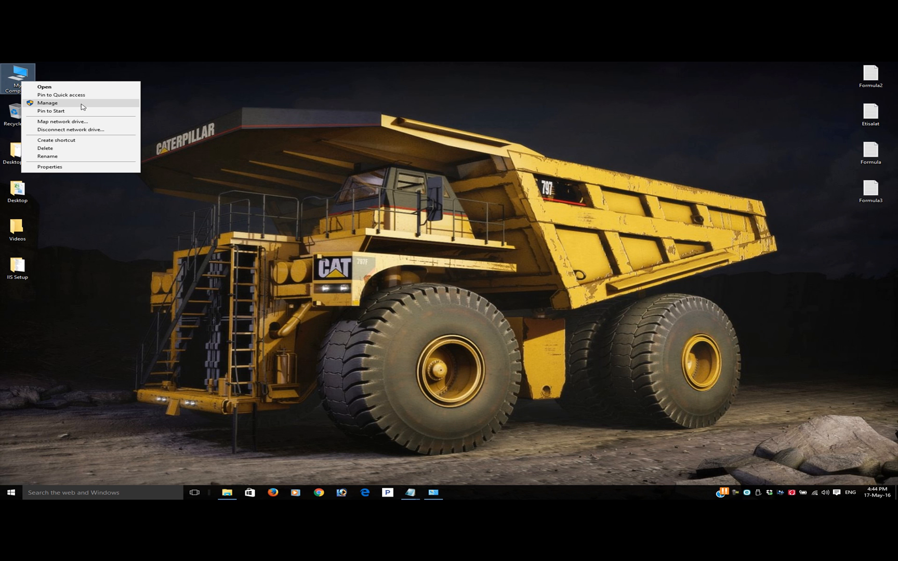
click(81, 105)
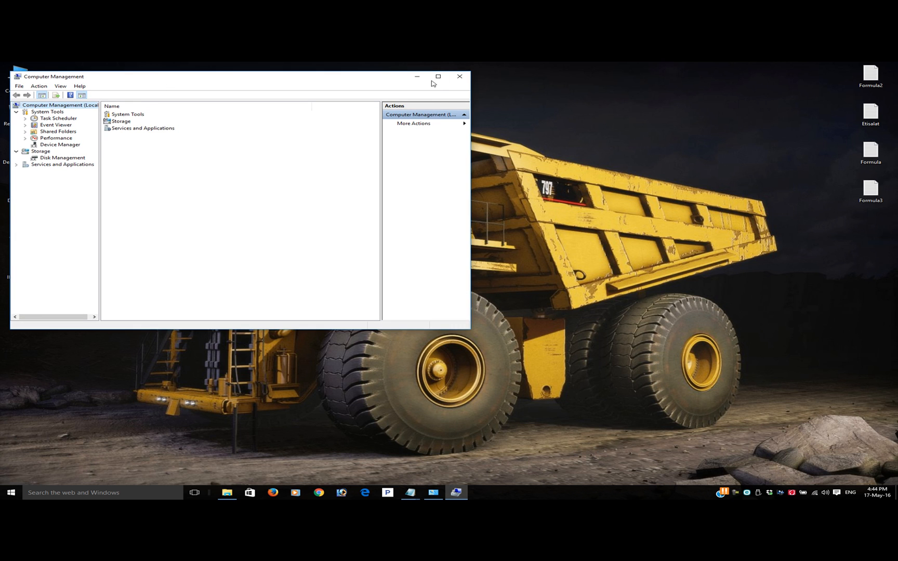
click(438, 79)
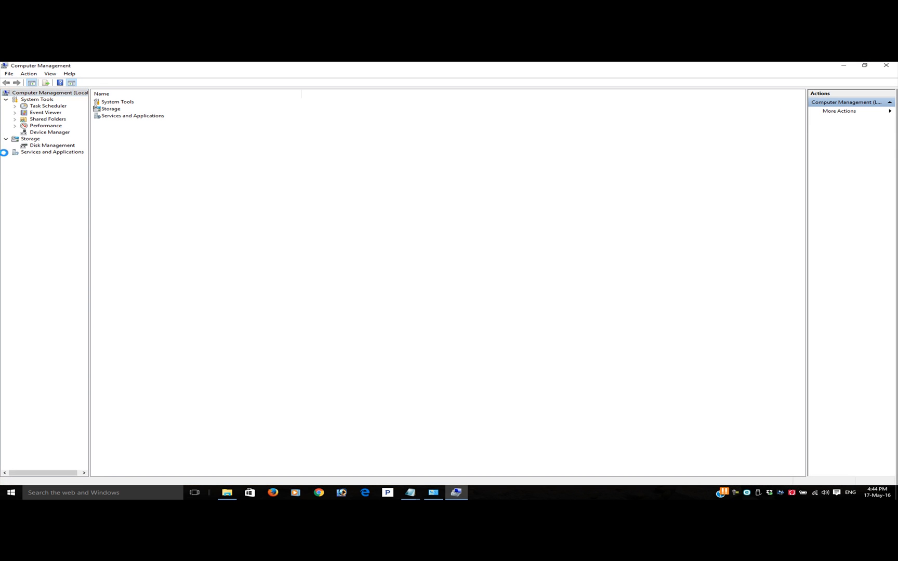
click(5, 152)
click(53, 159)
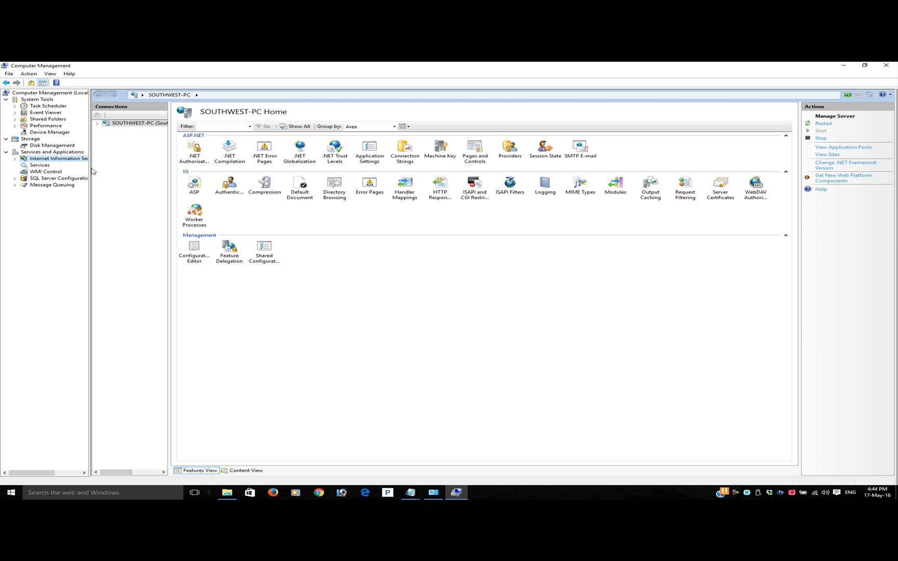
drag(91, 171, 156, 172)
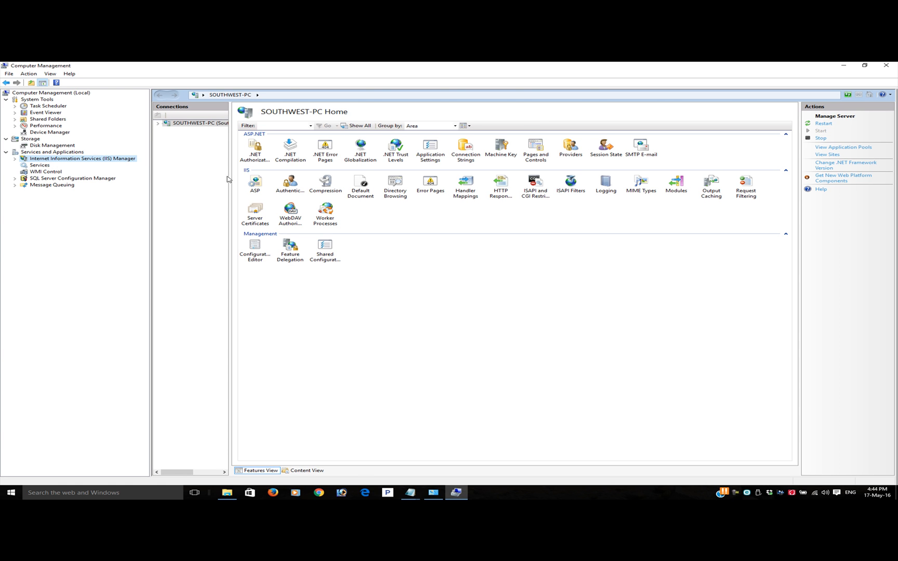
drag(229, 178, 307, 178)
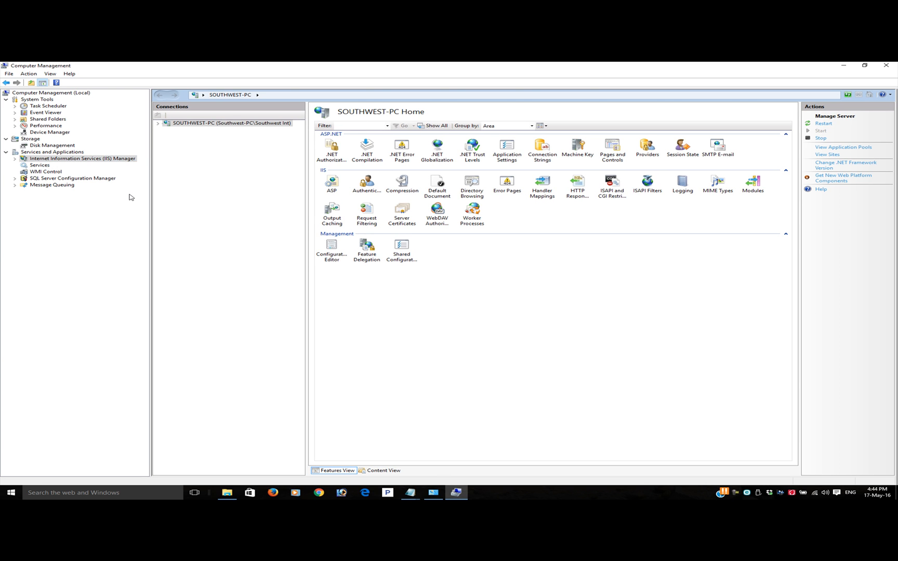
Open the server's ASP settings and check the choices for Enable Parent Paths, keeping it at True
double_click(338, 192)
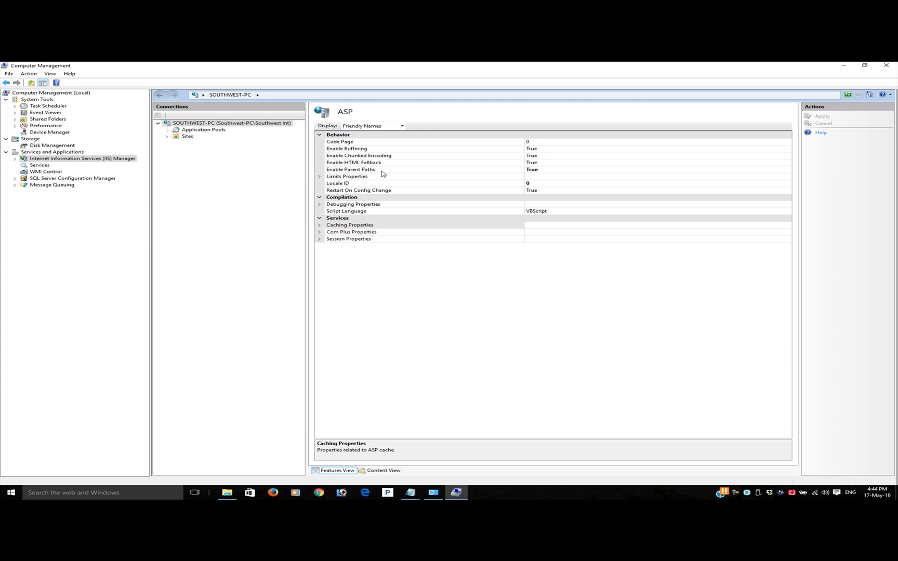
click(540, 170)
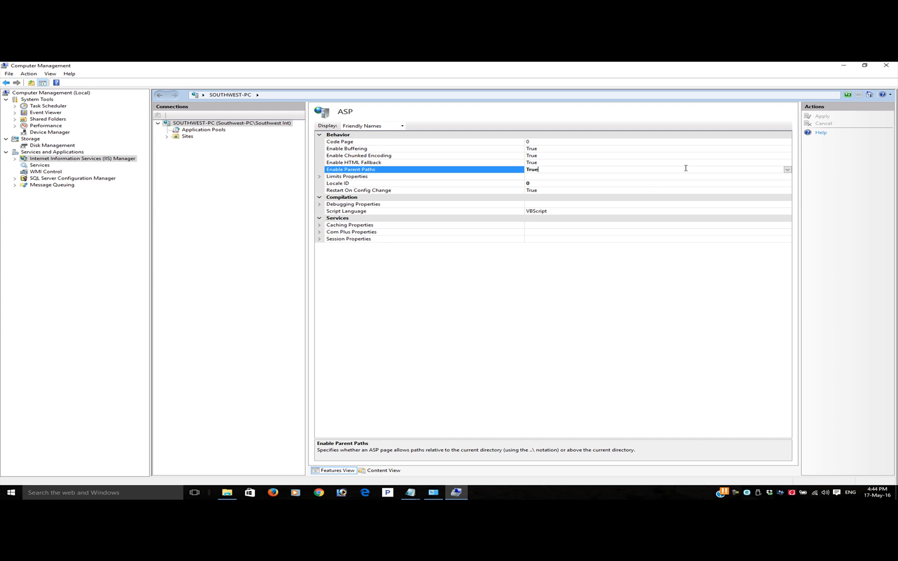
click(787, 170)
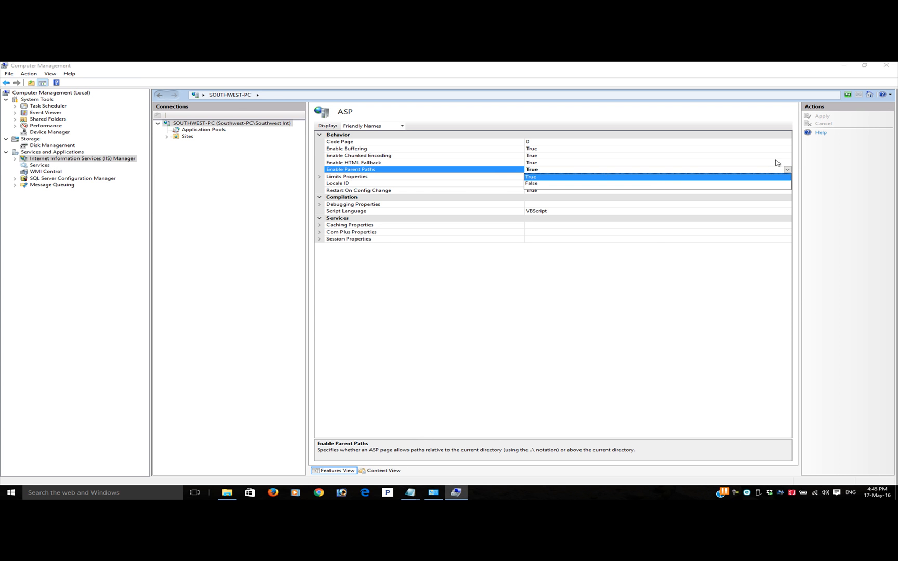
click(836, 161)
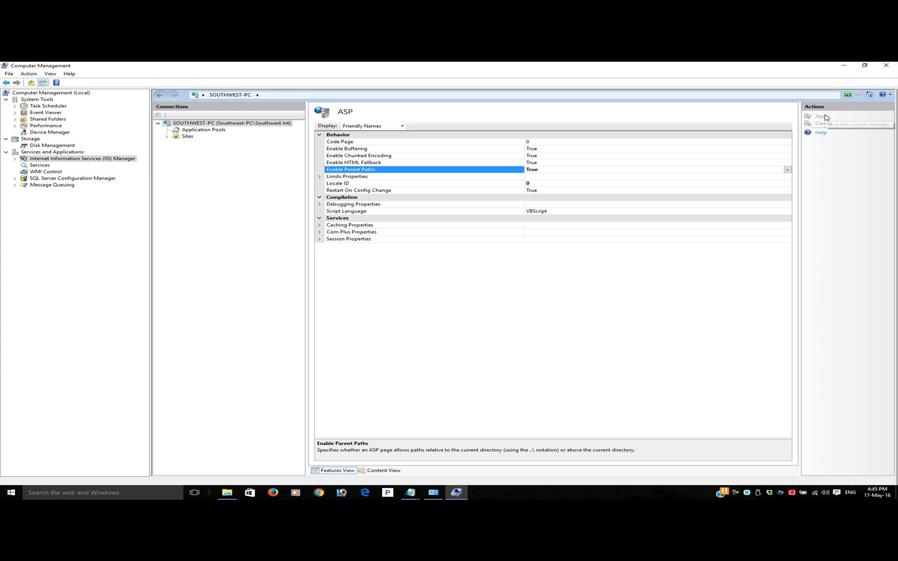
Inspect the managed pipeline mode choices of DefaultAppPool in Application Pools without changing them, and close Computer Management
click(198, 132)
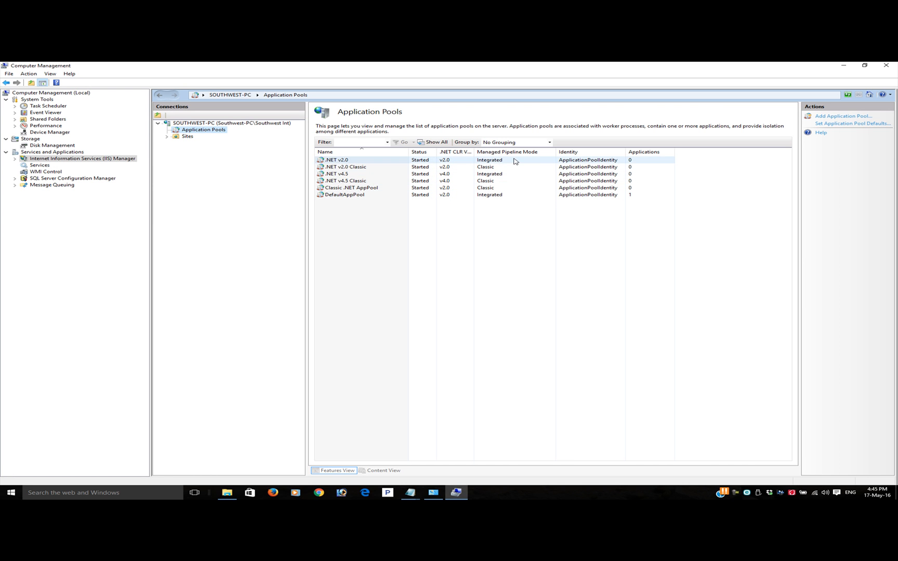
double_click(503, 196)
click(423, 285)
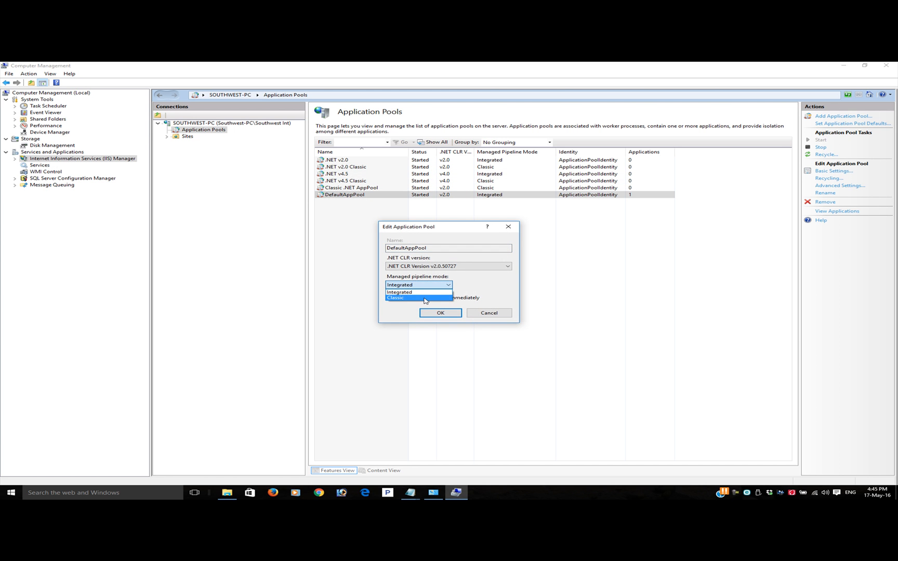
click(472, 287)
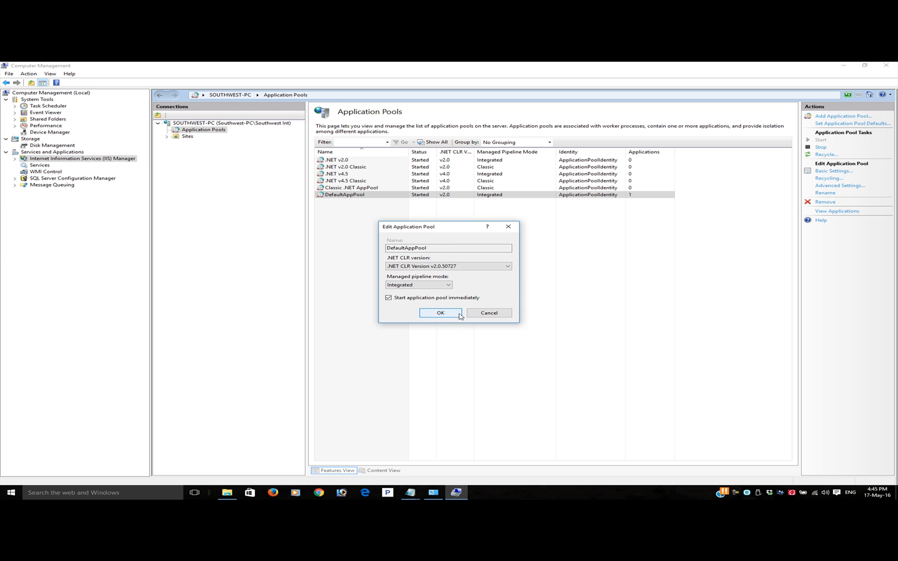
click(509, 316)
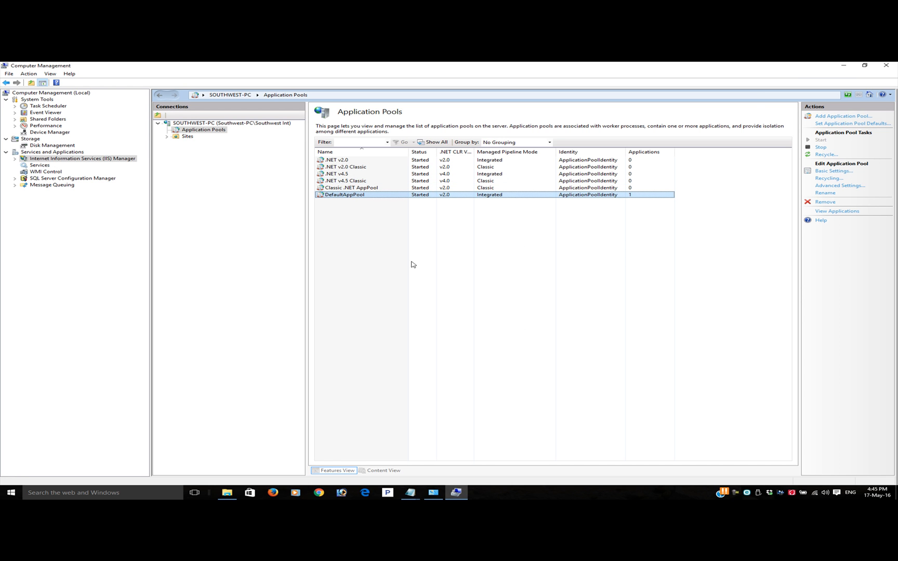
click(864, 66)
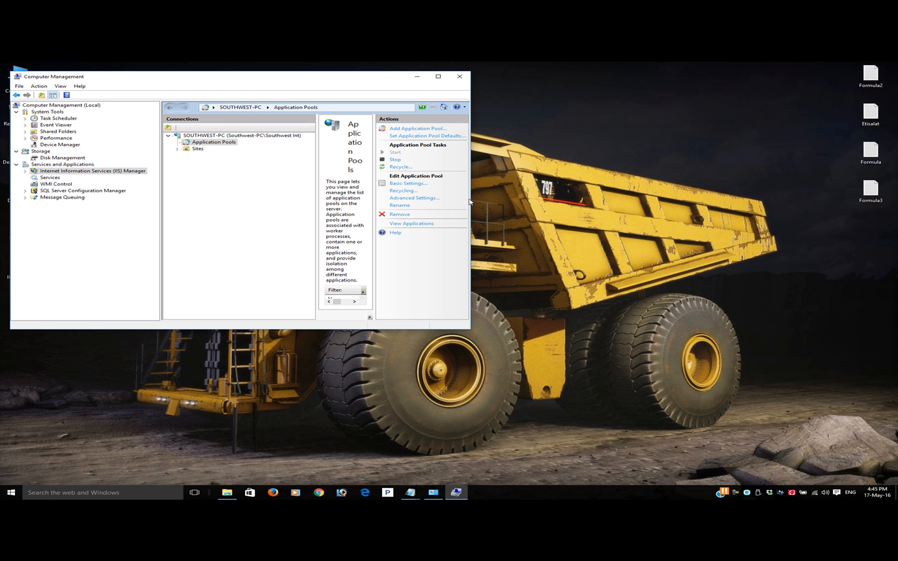
click(460, 78)
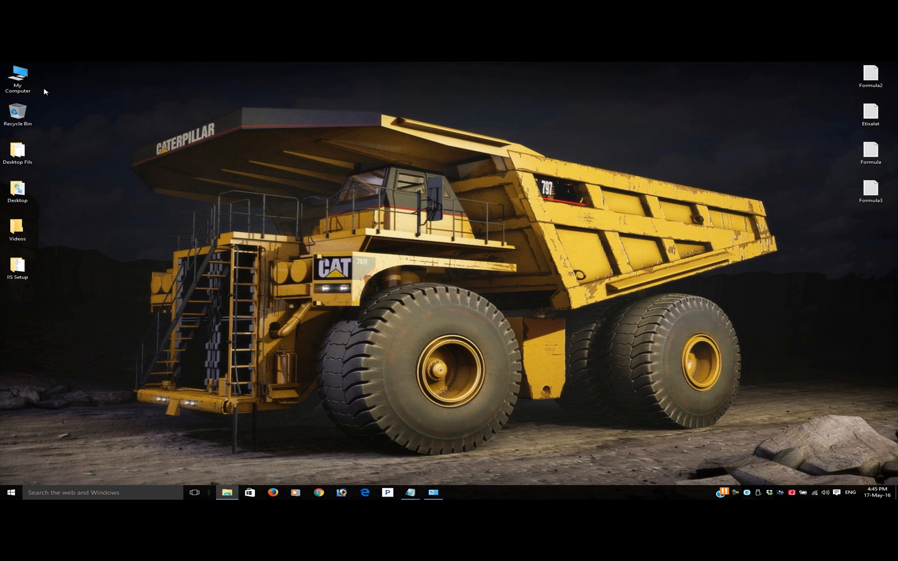
Browse from My Computer to the wwwroot folder inside inetpub on Local Disk (C:)
double_click(17, 78)
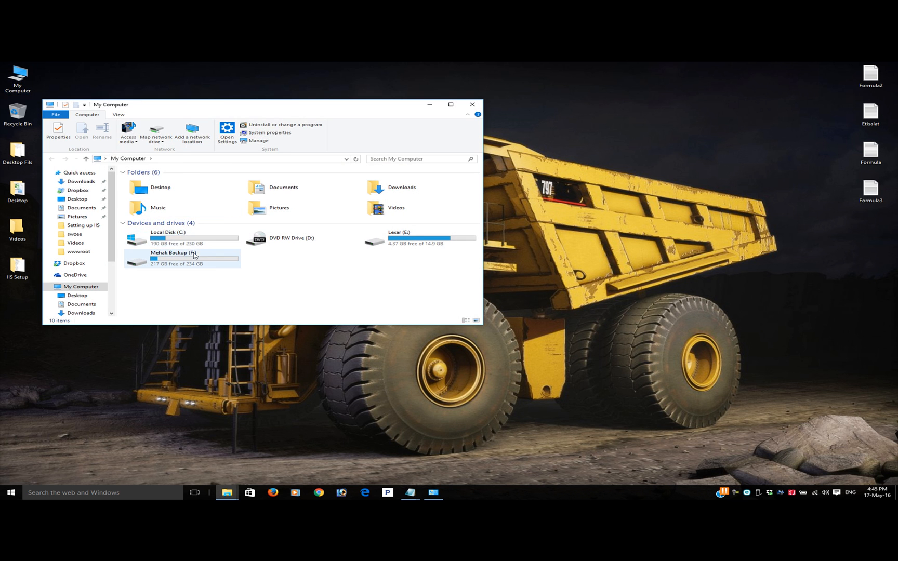
double_click(195, 241)
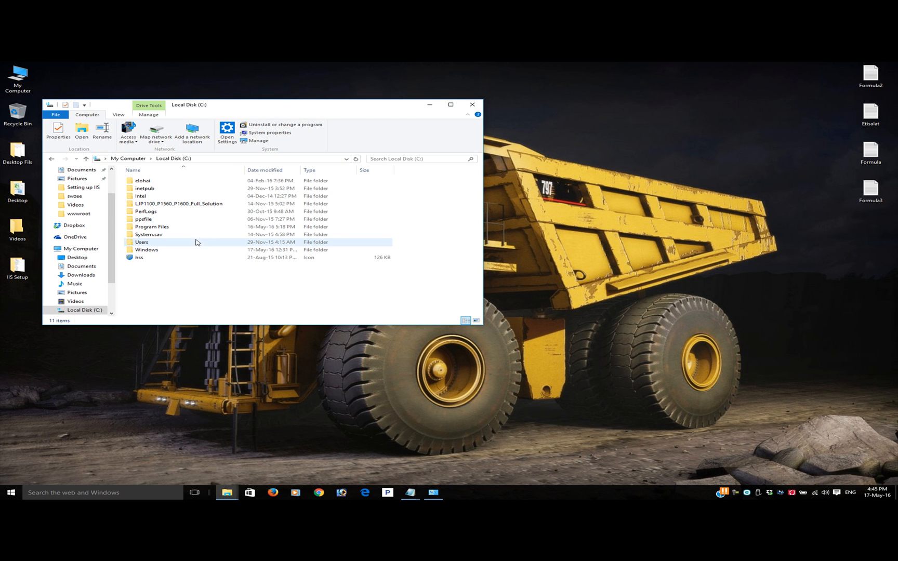
double_click(177, 188)
click(165, 213)
double_click(167, 213)
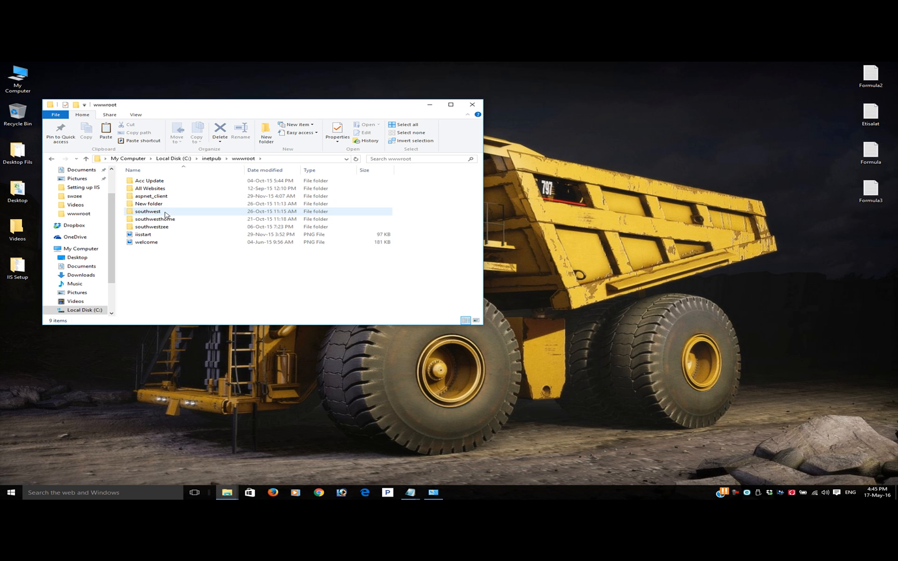
Create a folder named Accounts inside wwwroot
right_click(162, 255)
mouse_move(257, 349)
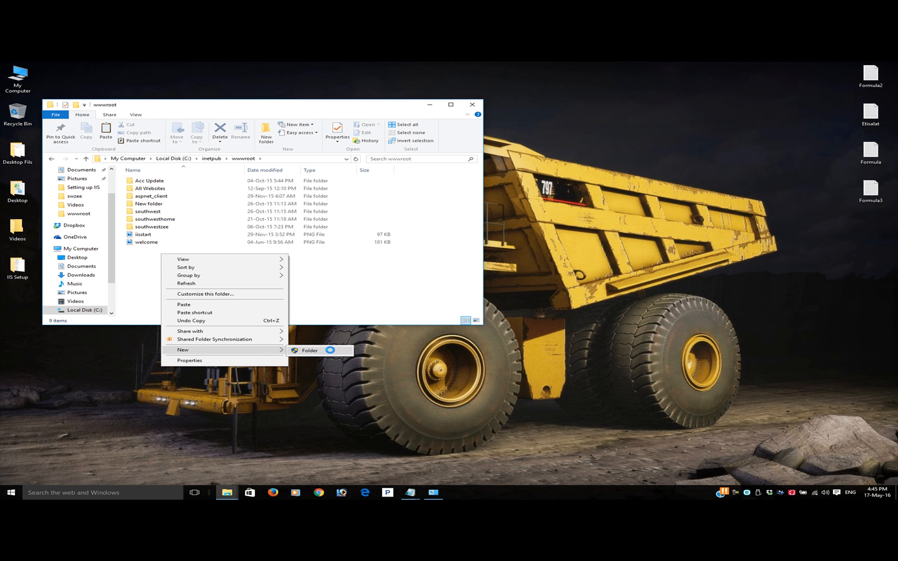
click(329, 350)
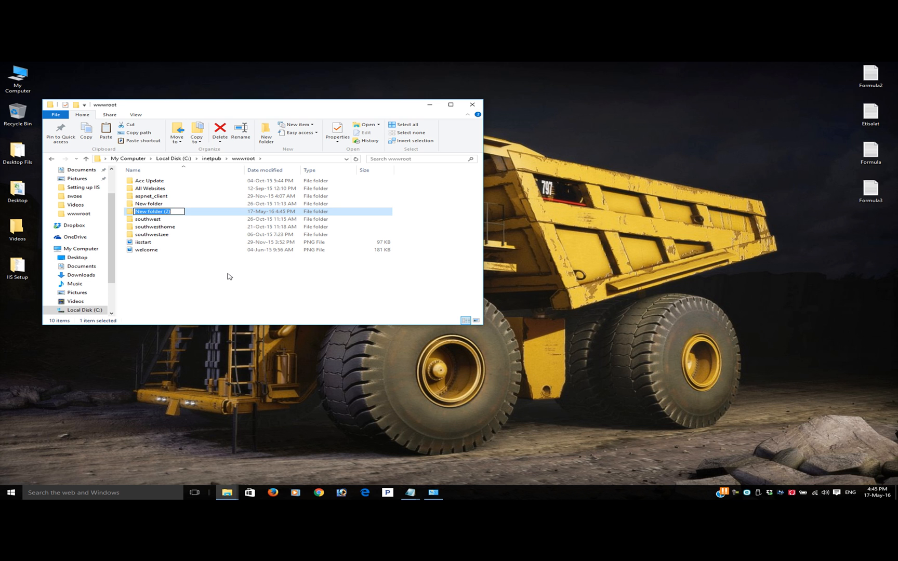
text(Accounts)
click(214, 271)
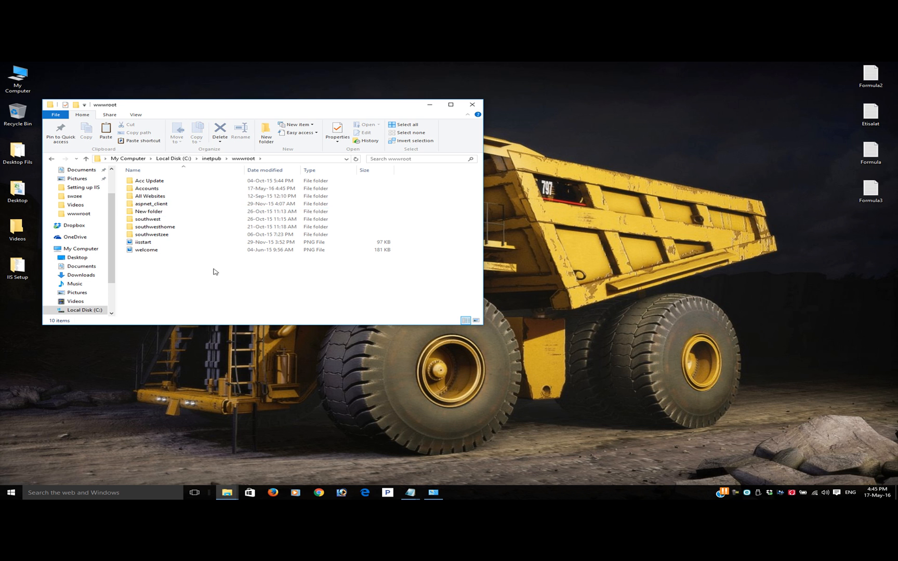
Create a folder named Database inside the Accounts folder in wwwroot
click(168, 189)
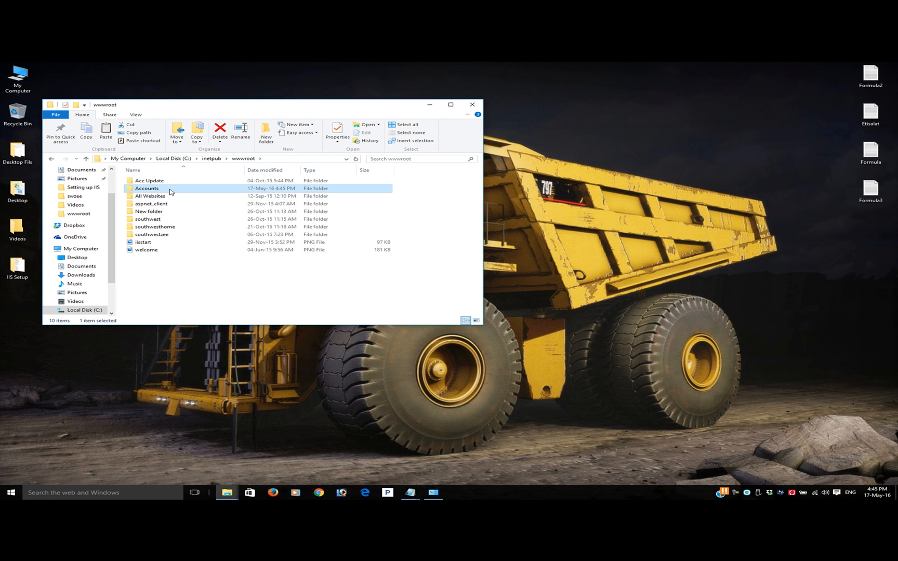
double_click(171, 190)
right_click(169, 196)
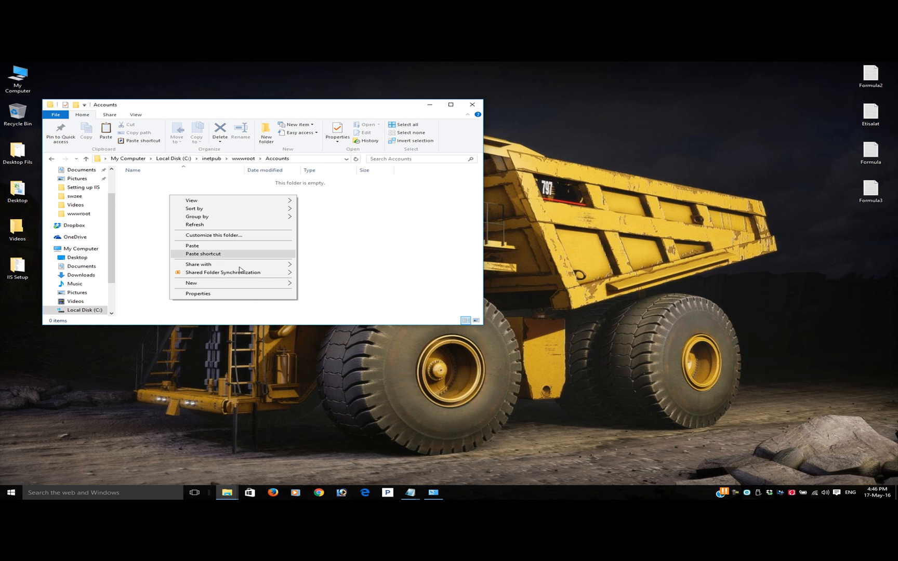
mouse_move(244, 284)
click(345, 284)
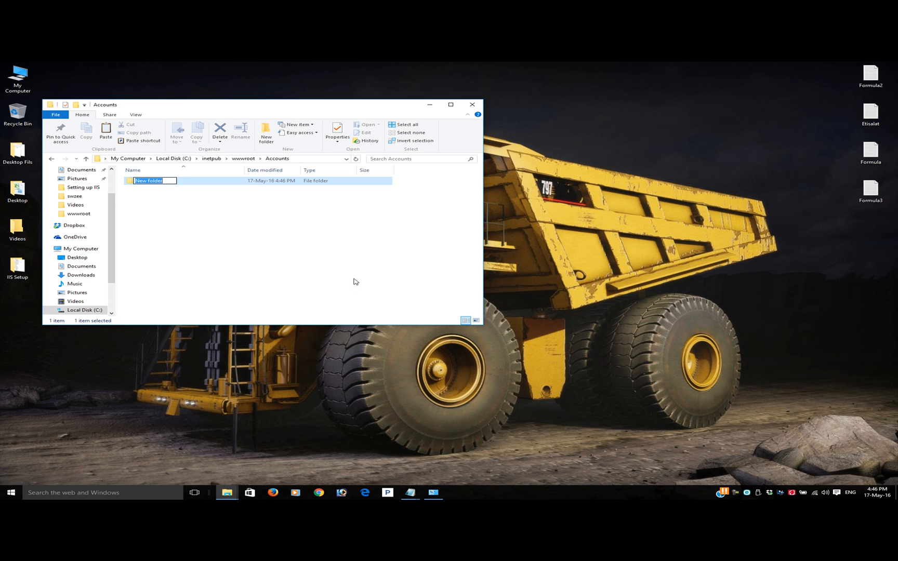
text(Da)
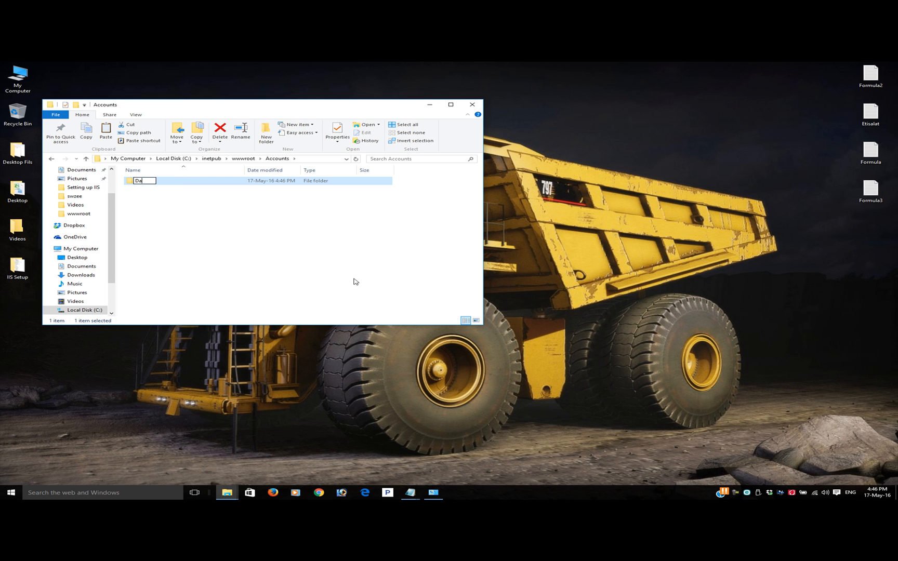
text(tabase)
key(Return)
Move the wwwroot Accounts folder window higher on the desktop to free space beneath it, keeping roughly its original width
drag(306, 106, 335, 88)
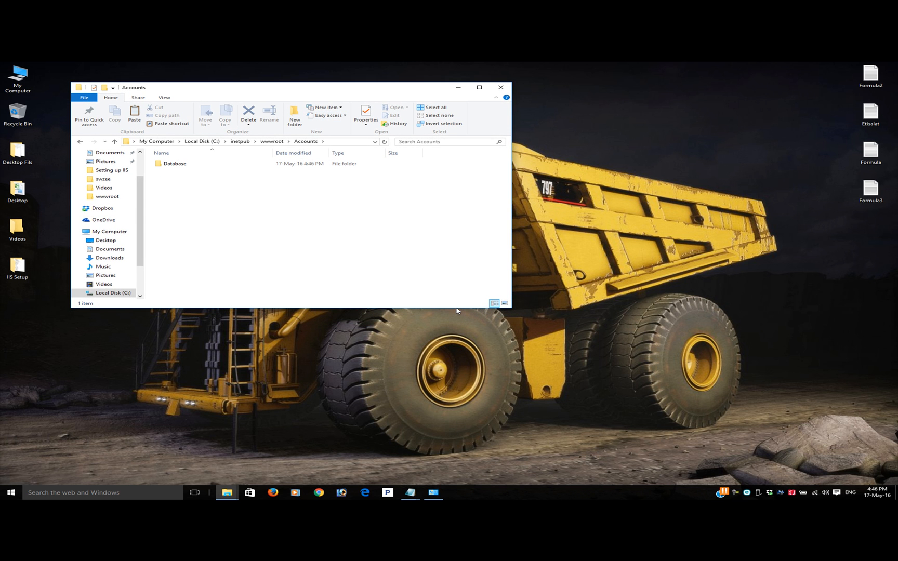
drag(310, 90, 286, 77)
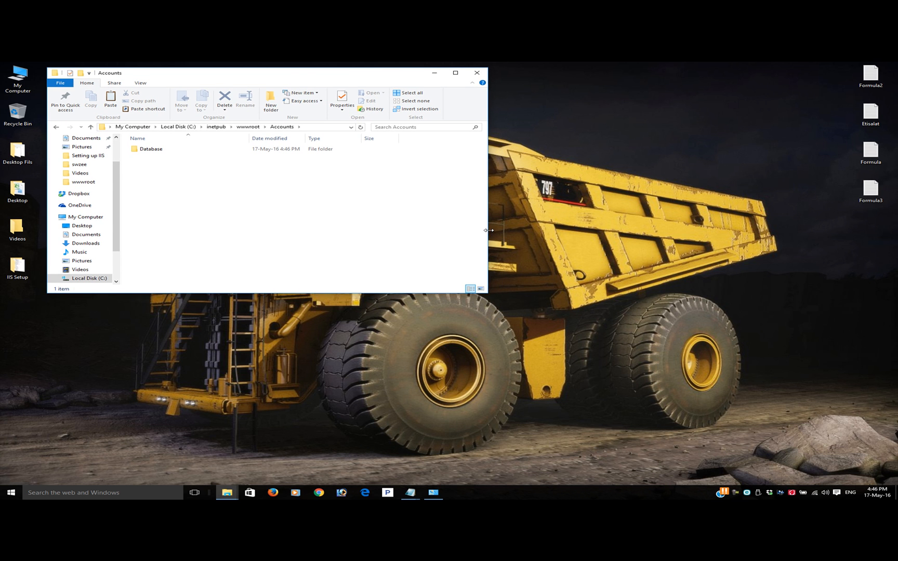
drag(488, 228, 590, 229)
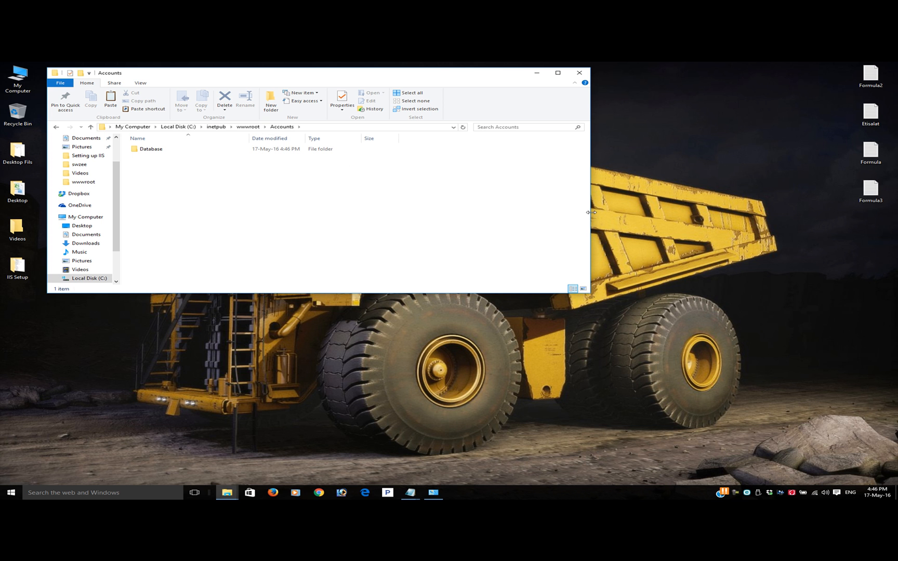
drag(591, 215, 483, 209)
Create a folder named Accounts on the desktop and place it below the IIS Setup folder
right_click(143, 349)
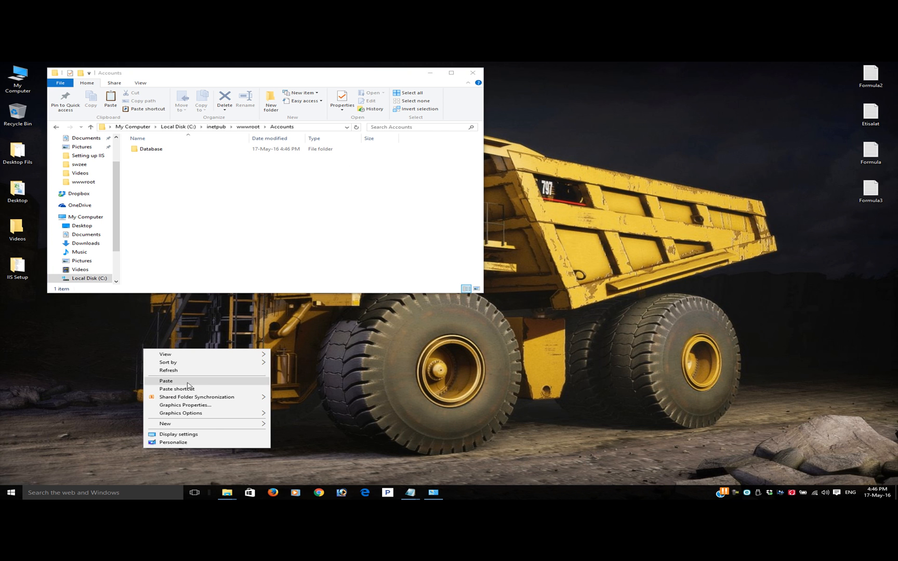
mouse_move(216, 429)
click(318, 335)
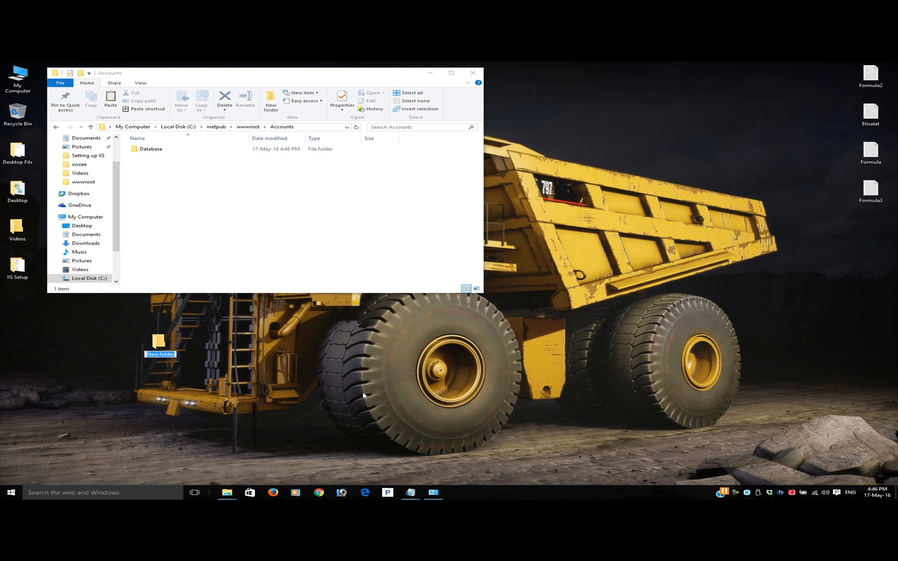
click(164, 354)
drag(175, 355, 149, 355)
text(Accounts)
key(Return)
drag(156, 347, 19, 342)
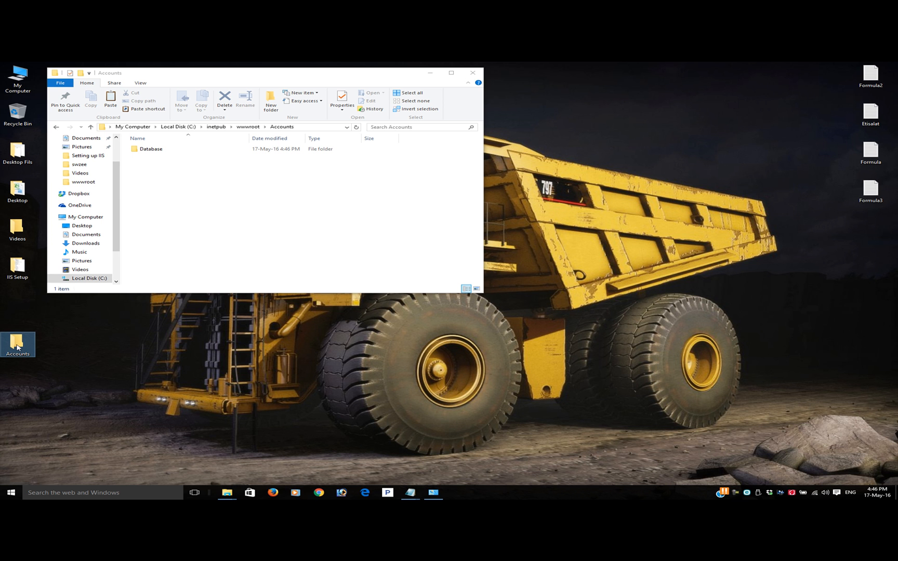
Open the desktop Accounts folder and place its window directly below the wwwroot Accounts window
double_click(17, 347)
drag(298, 91, 283, 308)
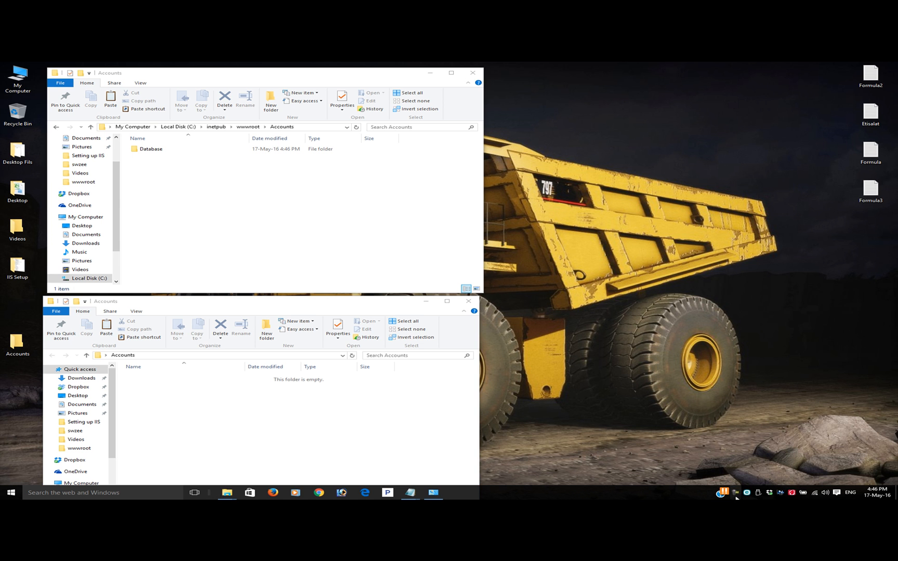
click(736, 493)
click(777, 392)
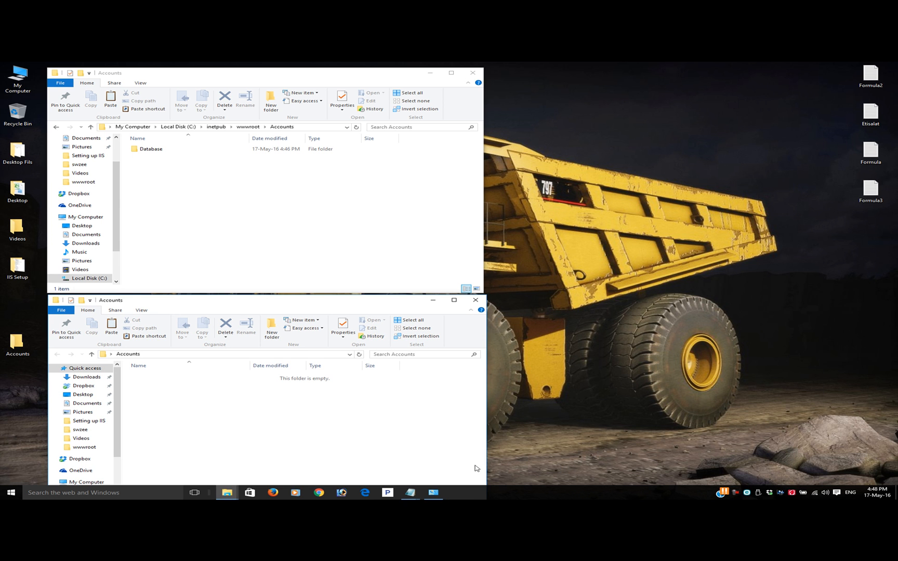
click(365, 492)
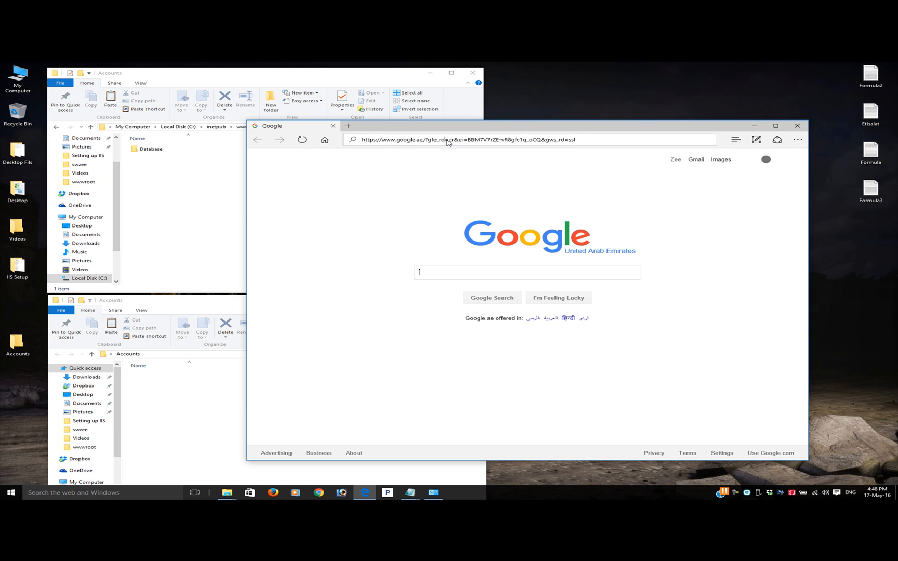
click(462, 139)
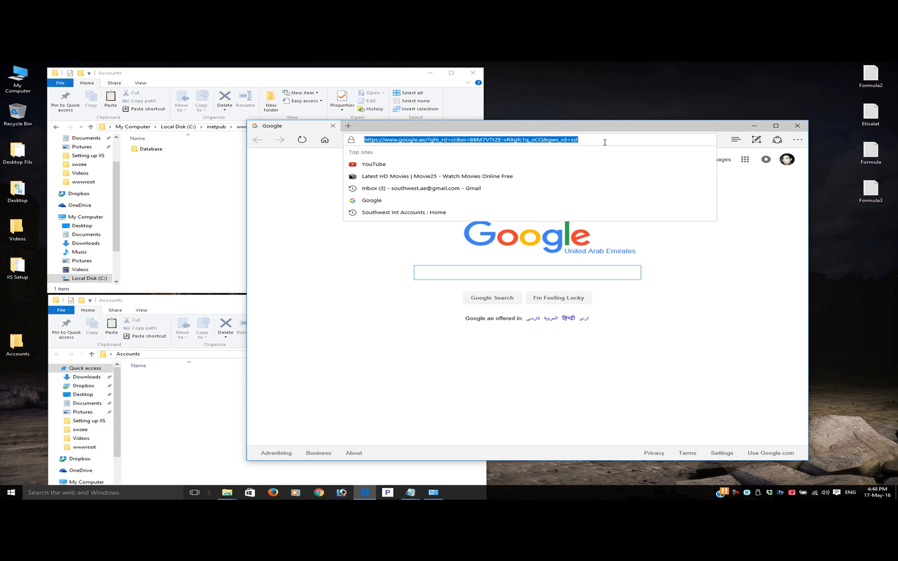
text(hh)
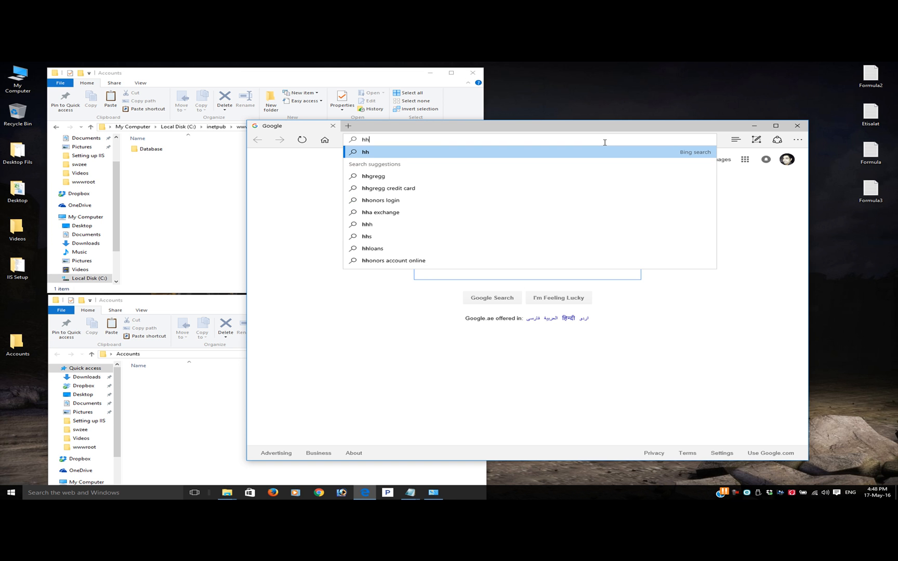
text(p:)
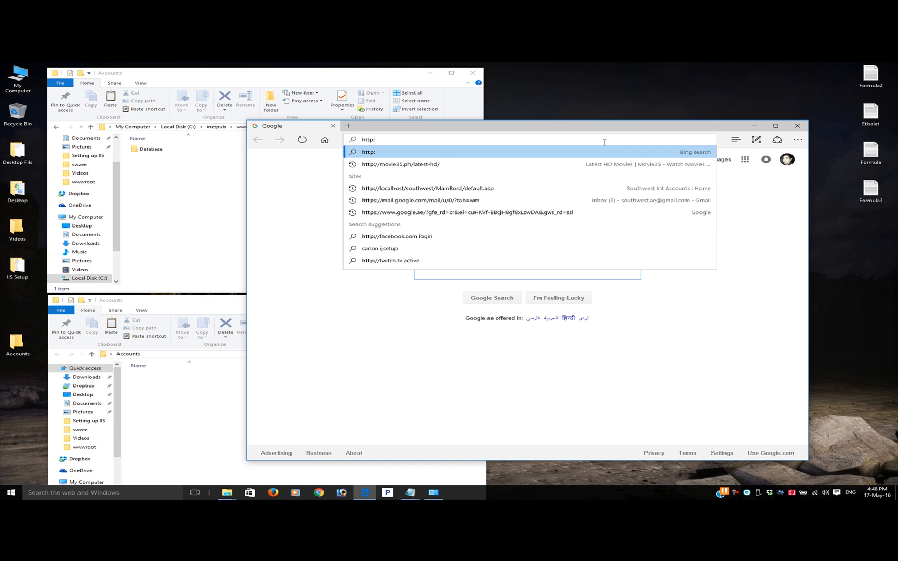
text(??)
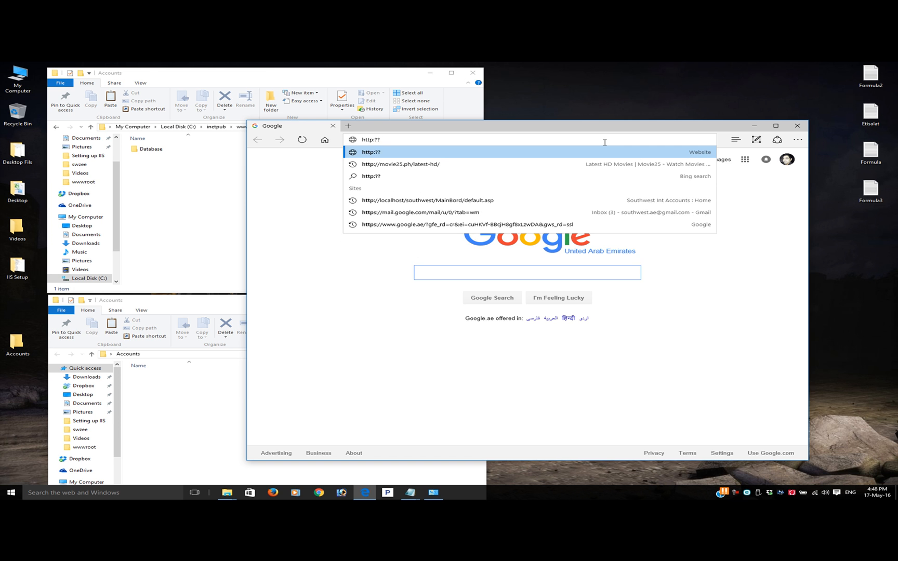
key(BackSpace)
key(BackSpace)
text(//)
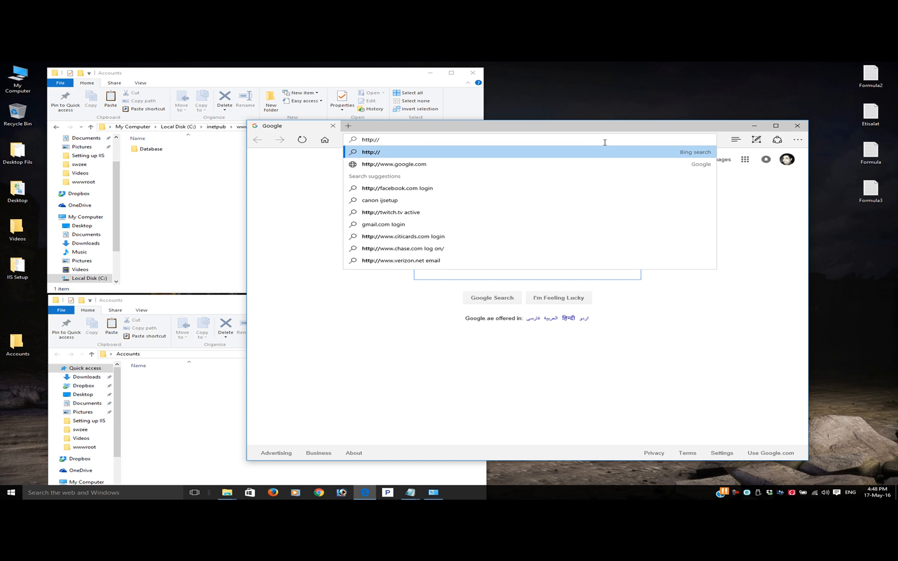
text(Loca)
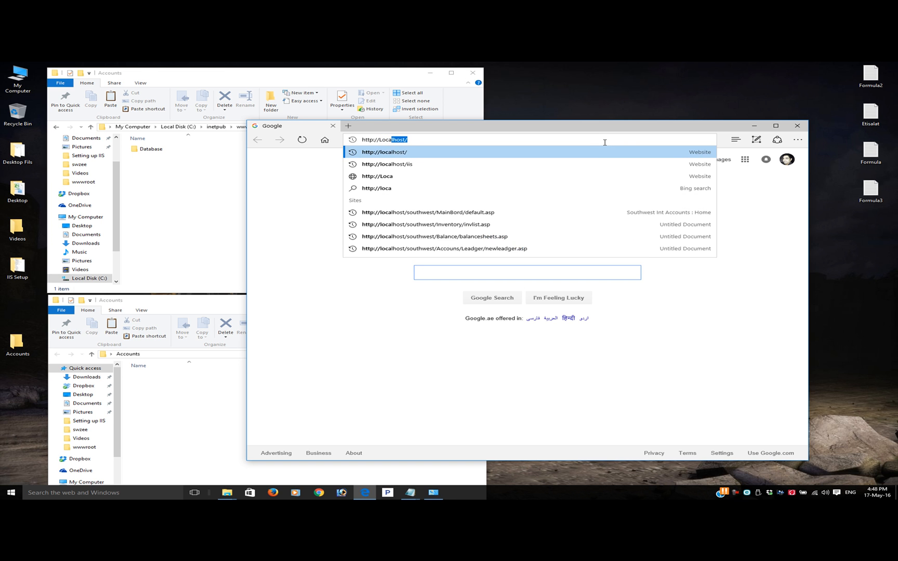
key(Return)
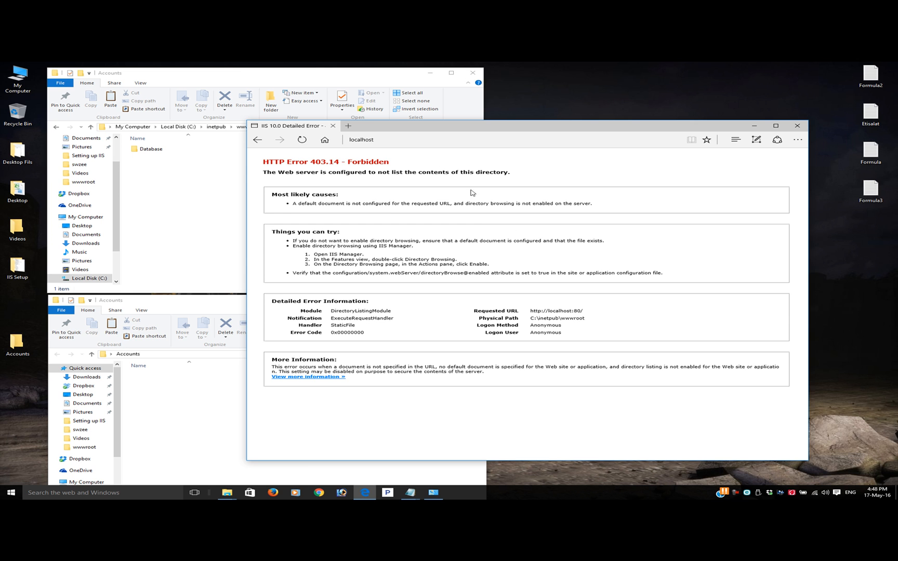
Narrow the browser window and arrange it alongside the two Accounts folder windows to compare the localhost page with them
drag(506, 128, 569, 112)
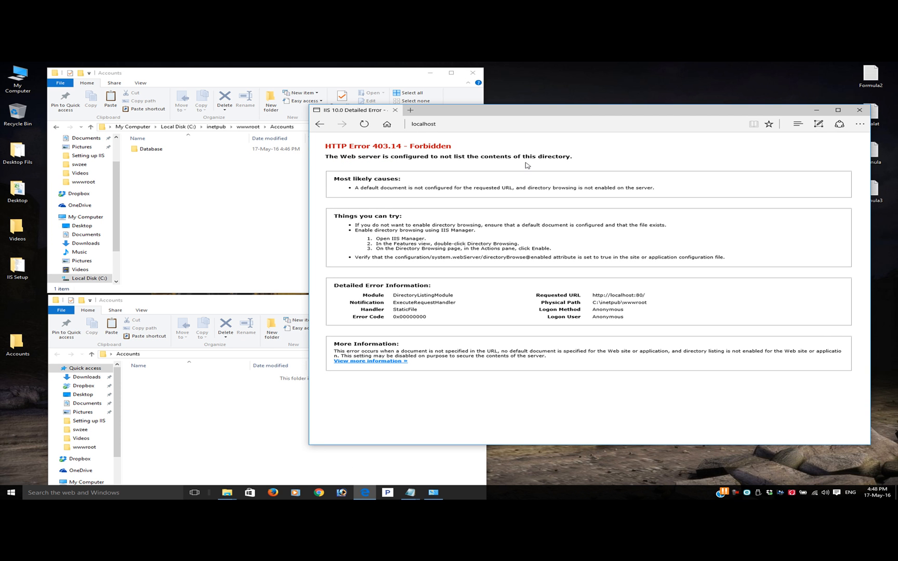
drag(870, 269, 757, 269)
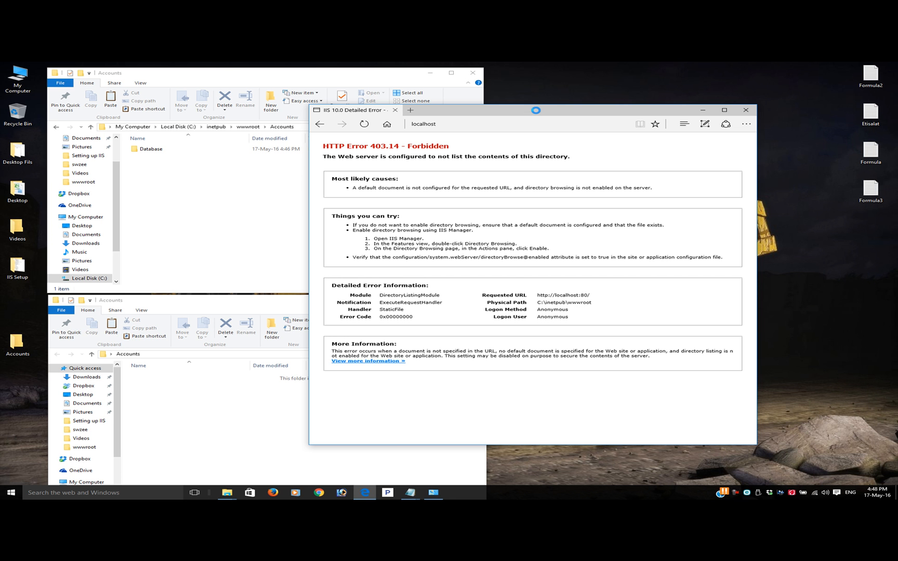
drag(536, 112, 710, 102)
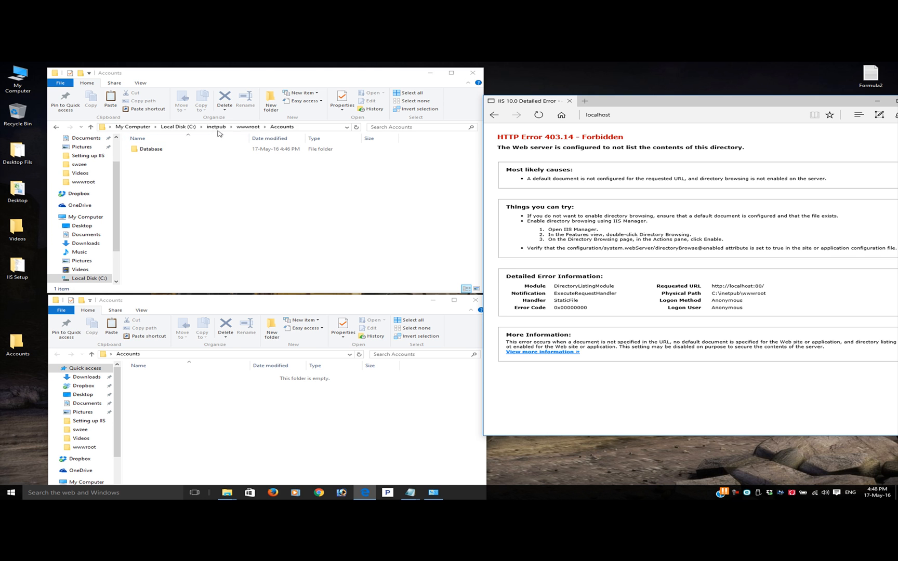
click(683, 115)
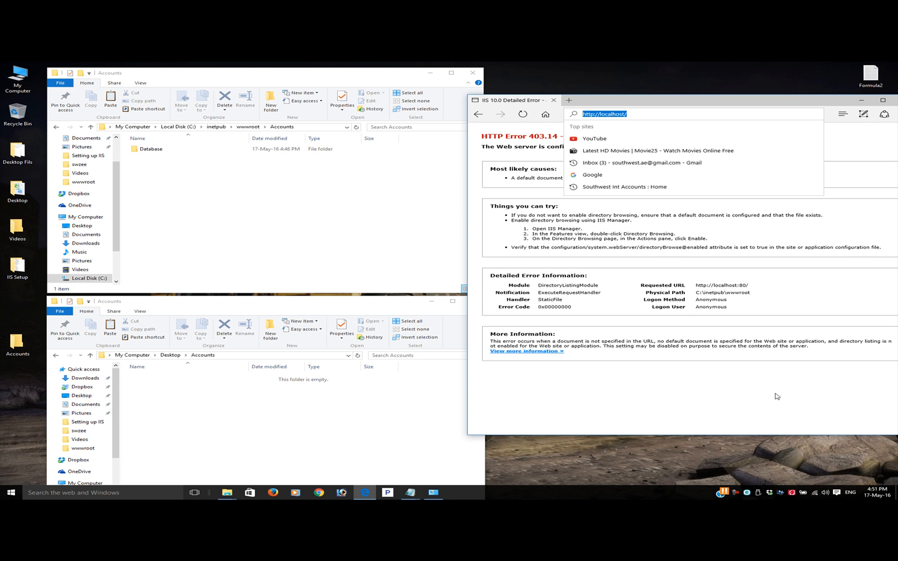
drag(765, 101, 661, 99)
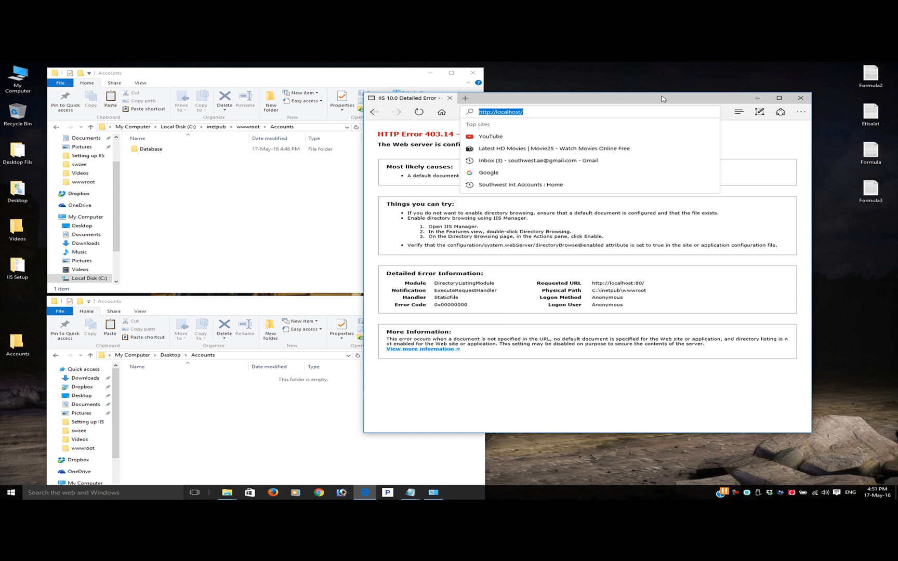
Close the browser and minimize both Accounts folder windows
click(800, 98)
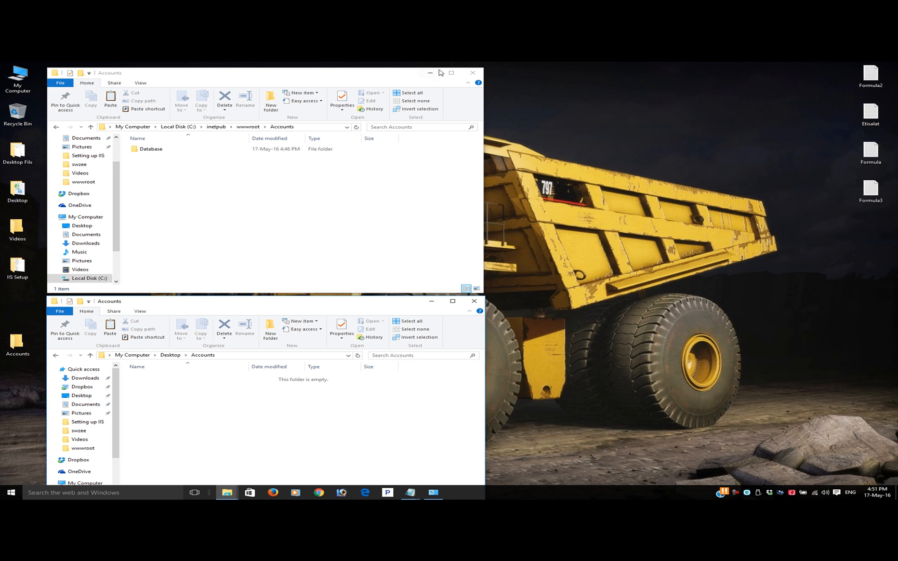
click(432, 74)
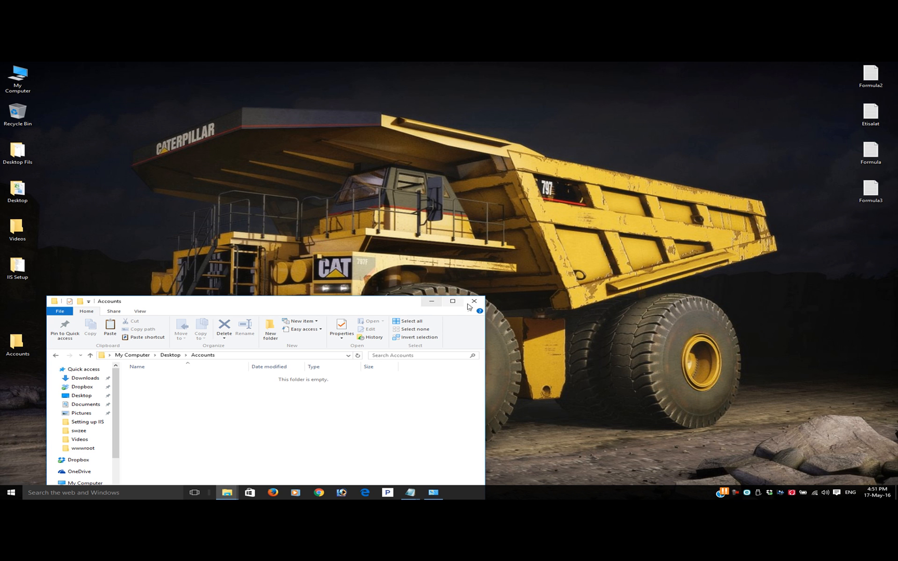
click(438, 301)
Launch Microsoft Access and maximize its window
click(11, 492)
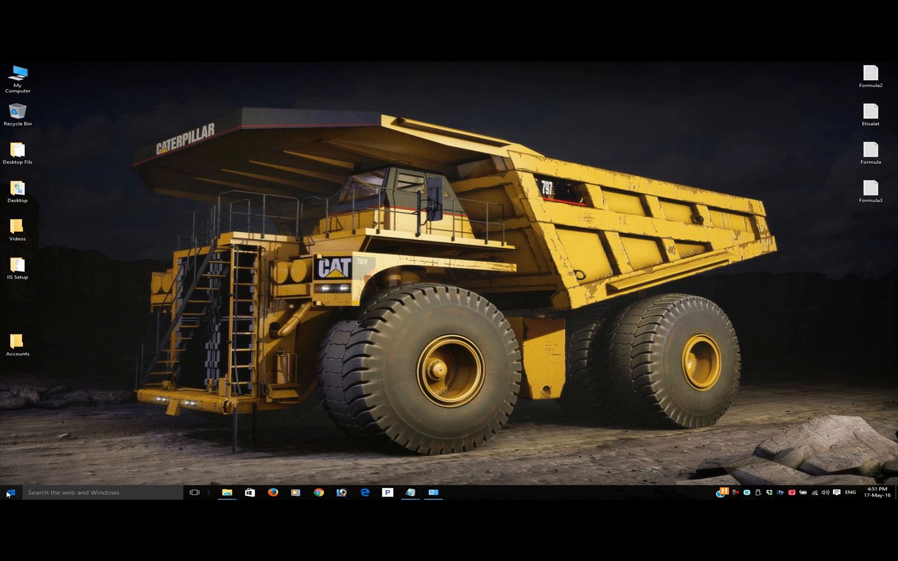
click(196, 443)
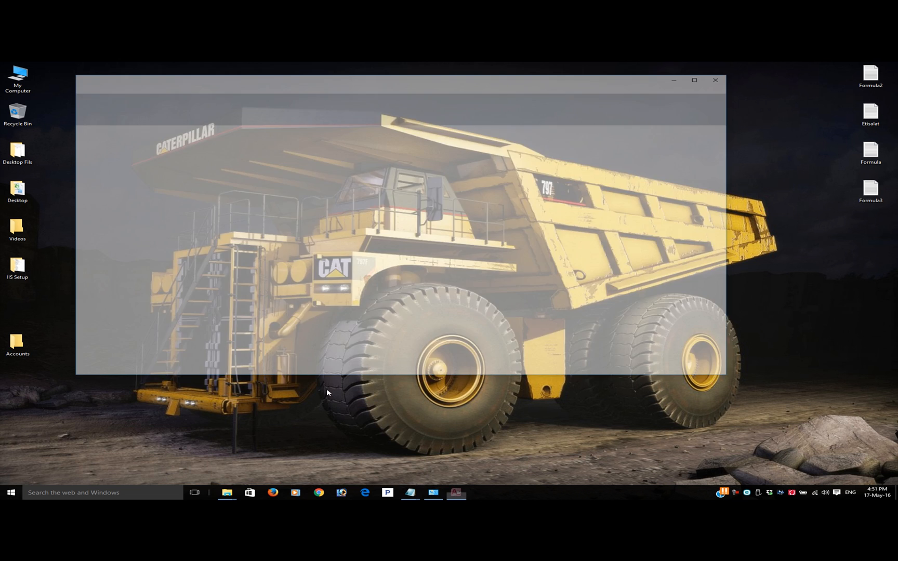
click(706, 79)
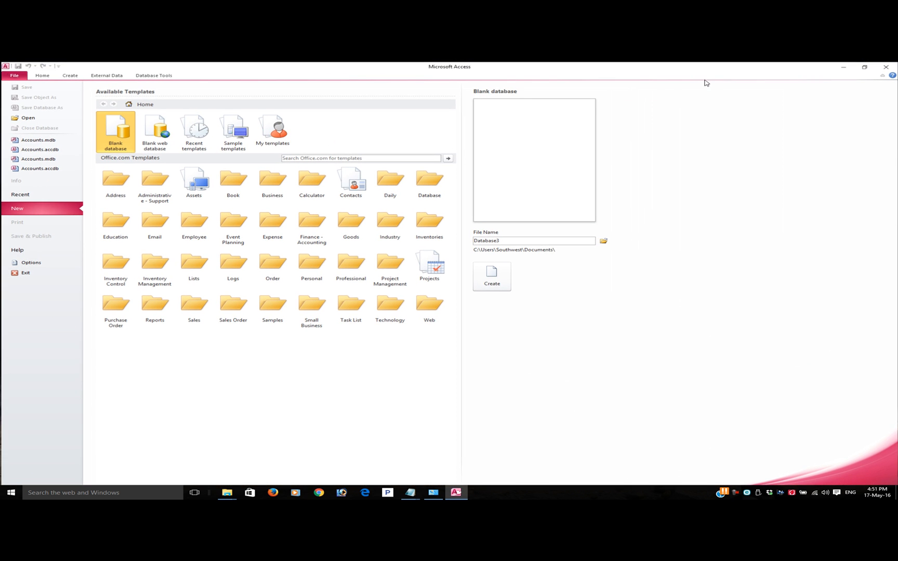
Browse for the new blank database's location to the Database folder in C:\inetpub\wwwroot\Accounts
click(603, 241)
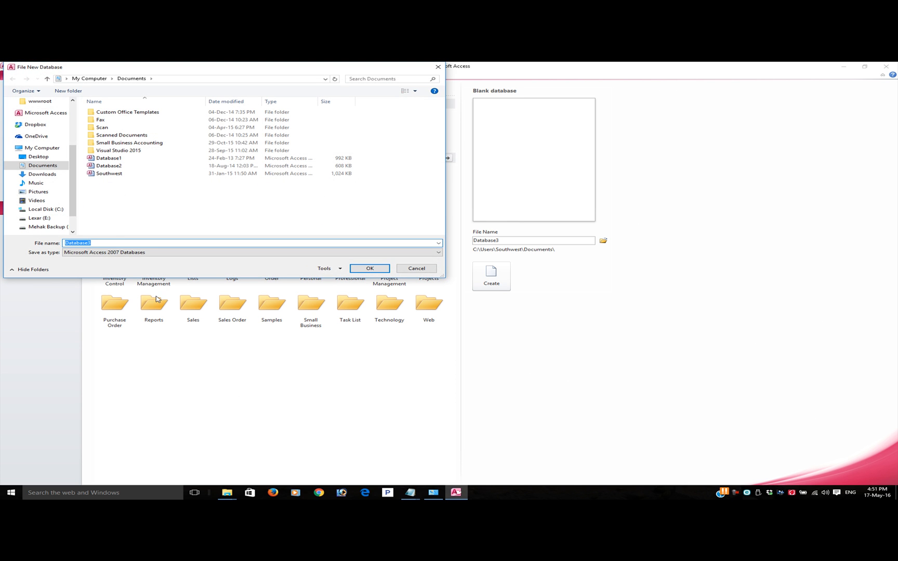
click(44, 210)
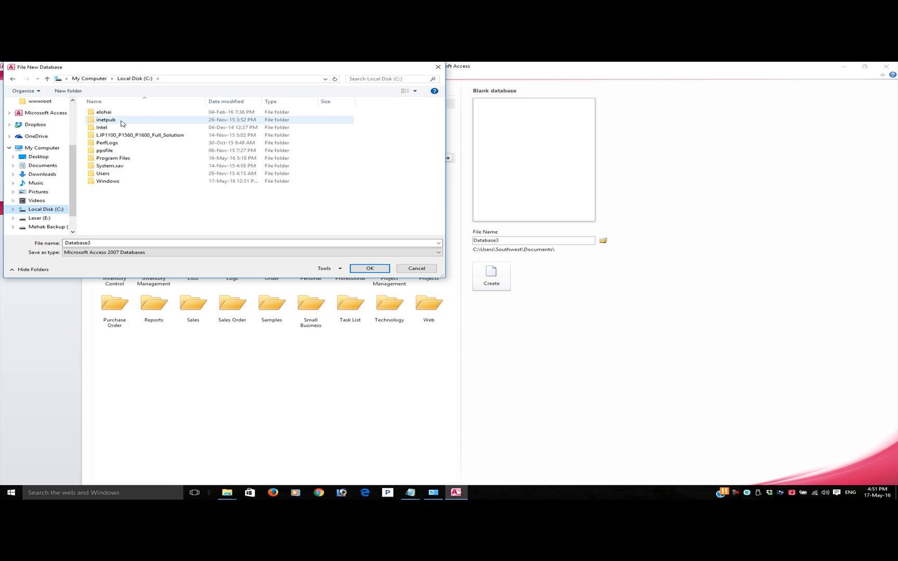
double_click(106, 122)
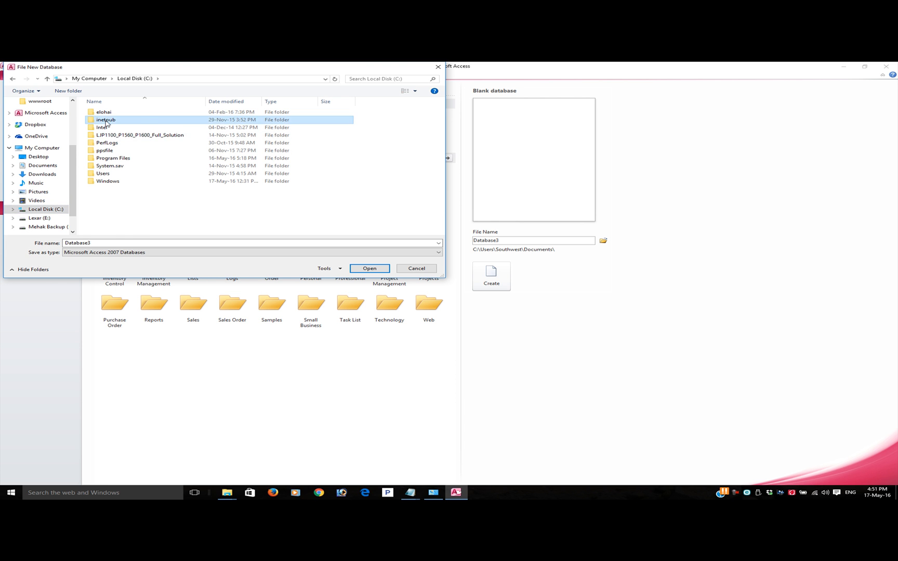
double_click(107, 143)
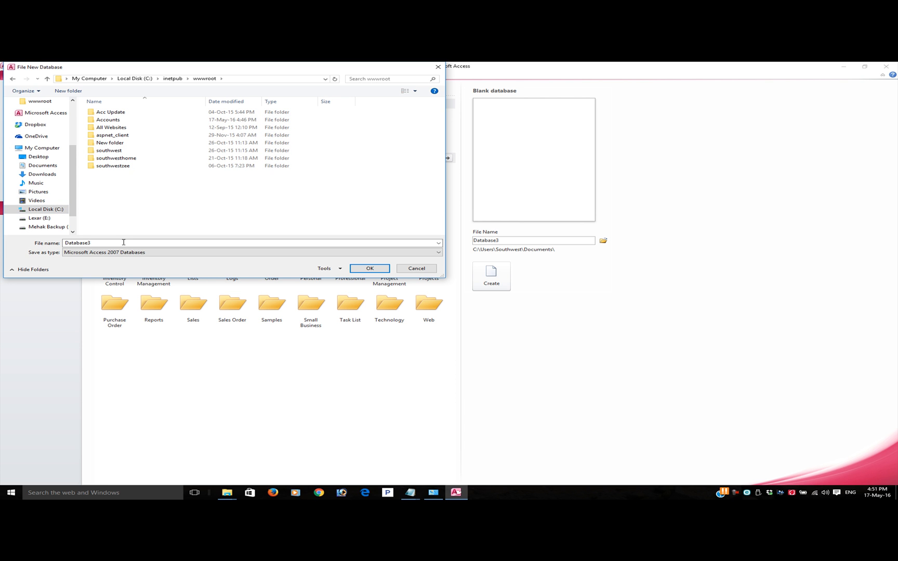
double_click(113, 120)
double_click(115, 113)
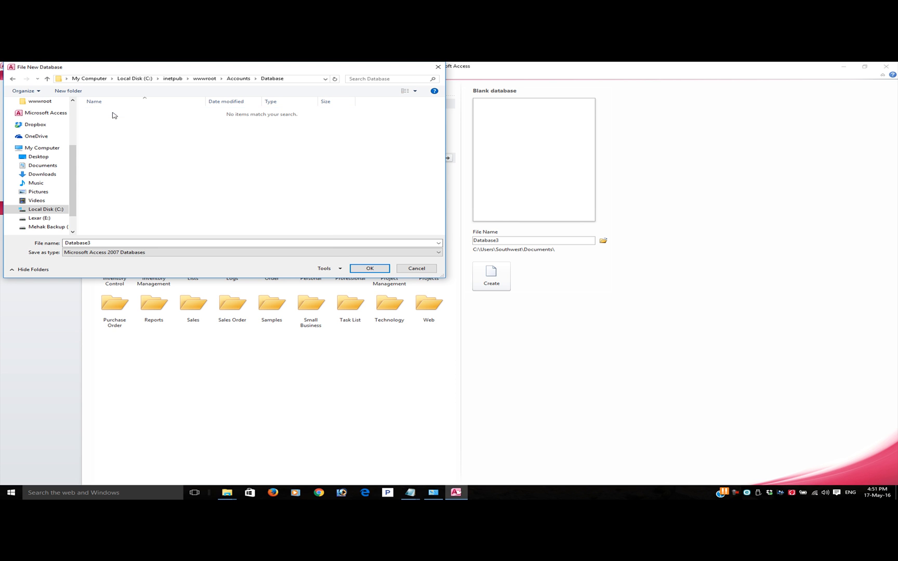
Try to save the new Database3 file in the Accounts website's Database folder, decline the alternative location, and minimize Access
click(370, 269)
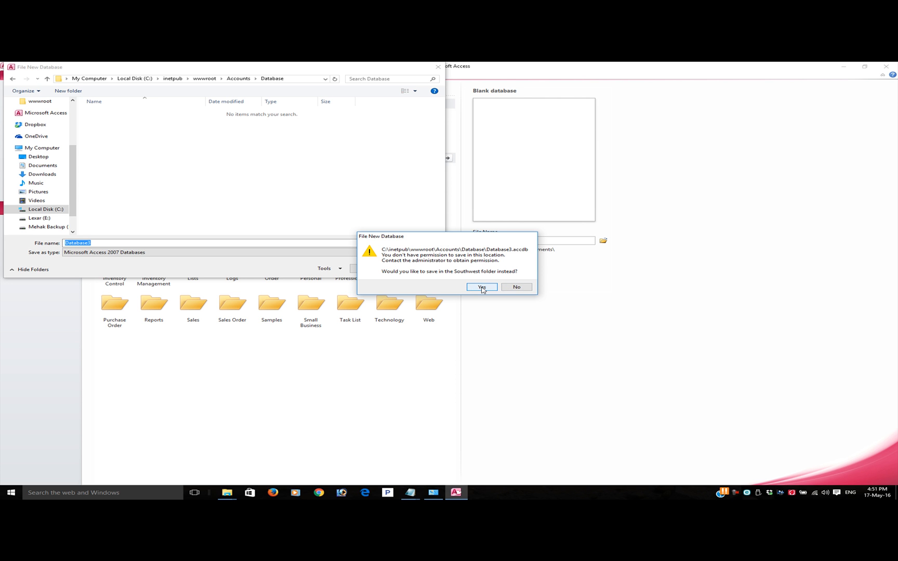
click(514, 286)
click(438, 68)
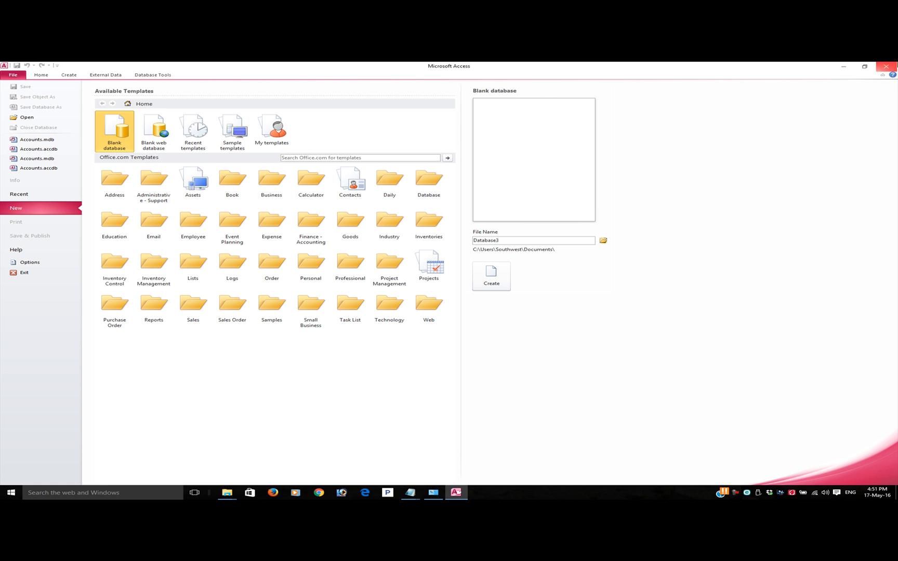
click(841, 68)
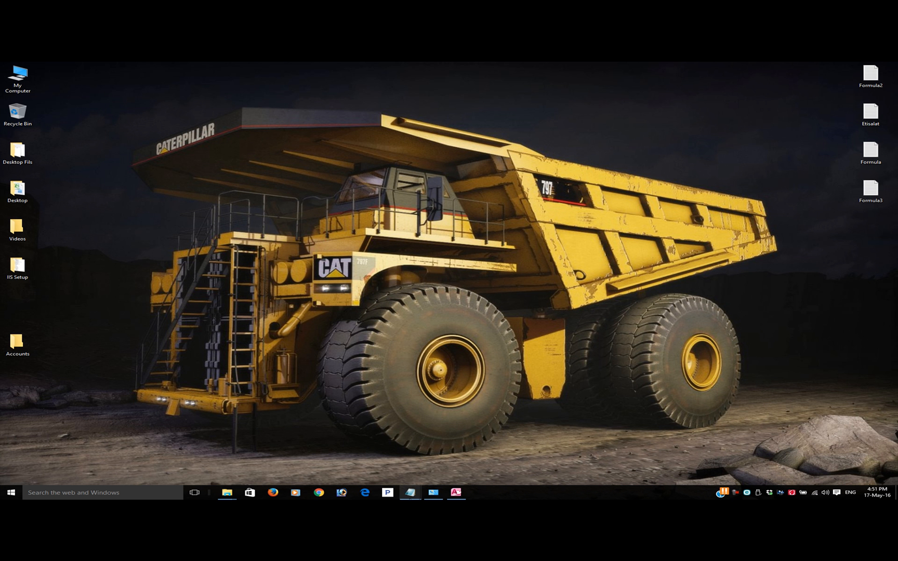
Open the security properties of the Accounts folder in wwwroot and dismiss the permissions notice
mouse_move(227, 492)
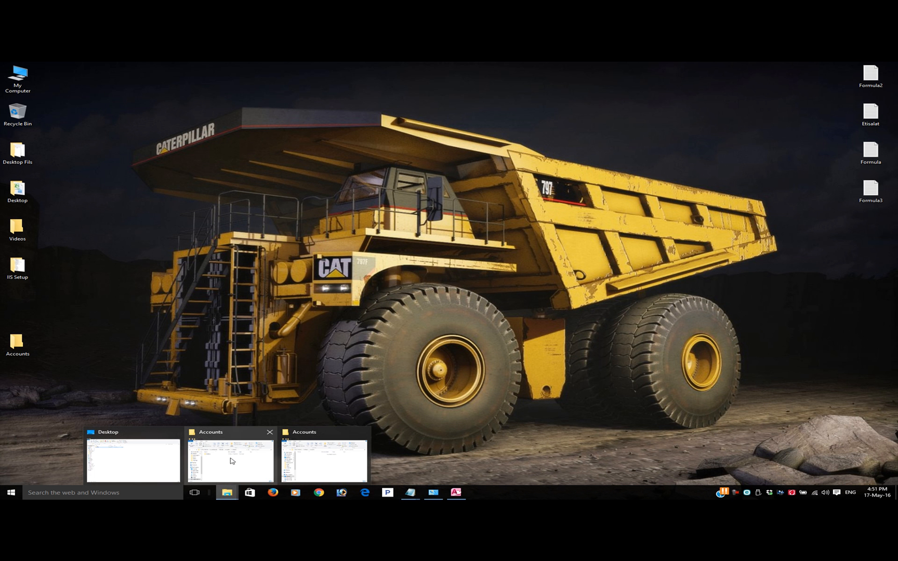
click(232, 459)
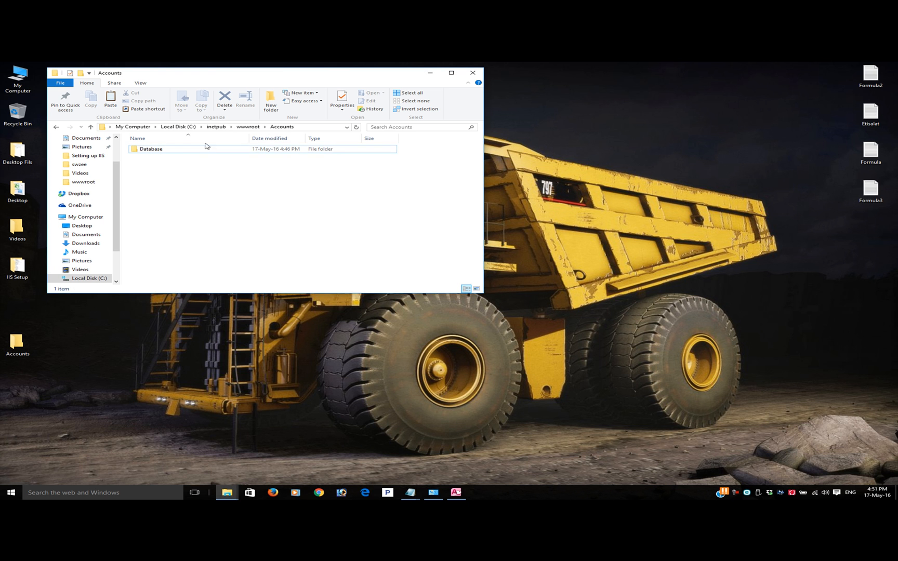
click(247, 127)
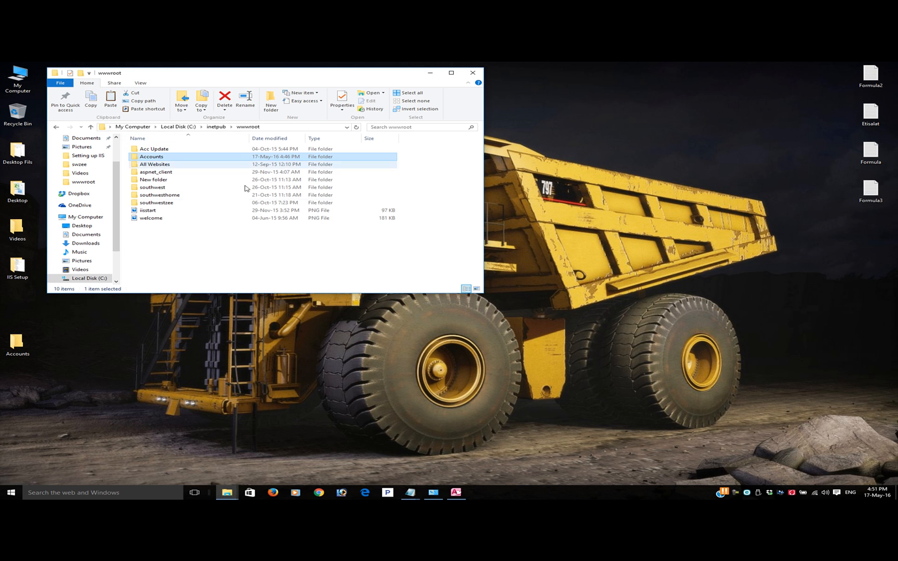
right_click(156, 158)
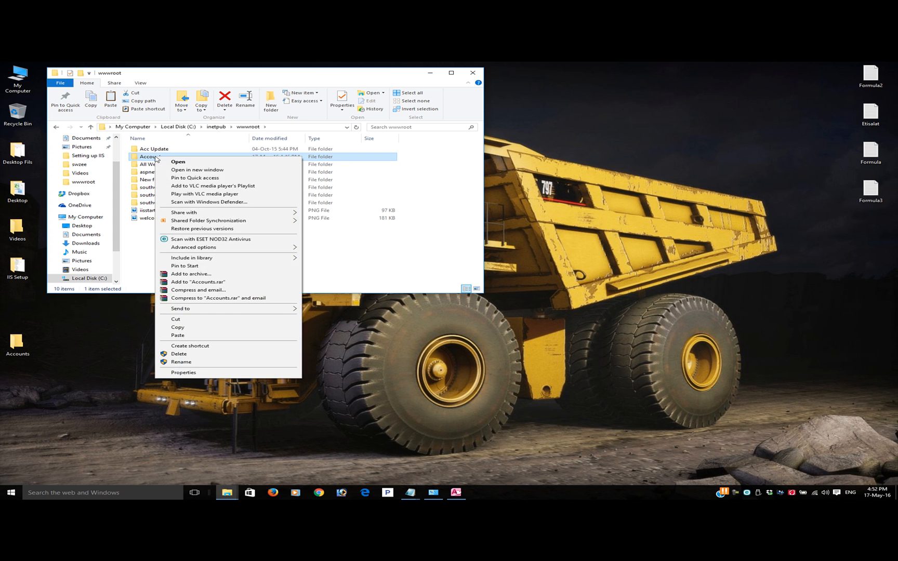
click(184, 373)
drag(246, 164, 337, 158)
click(310, 168)
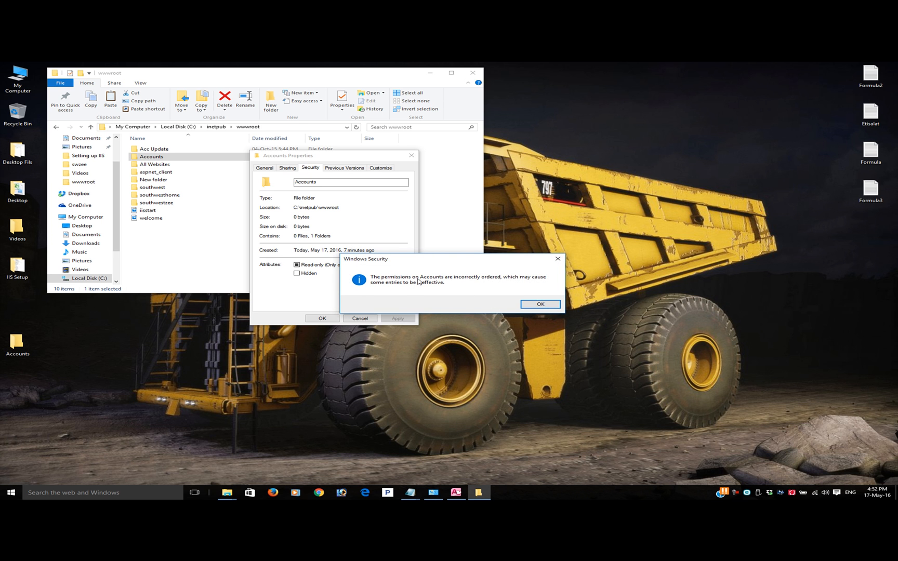
click(538, 304)
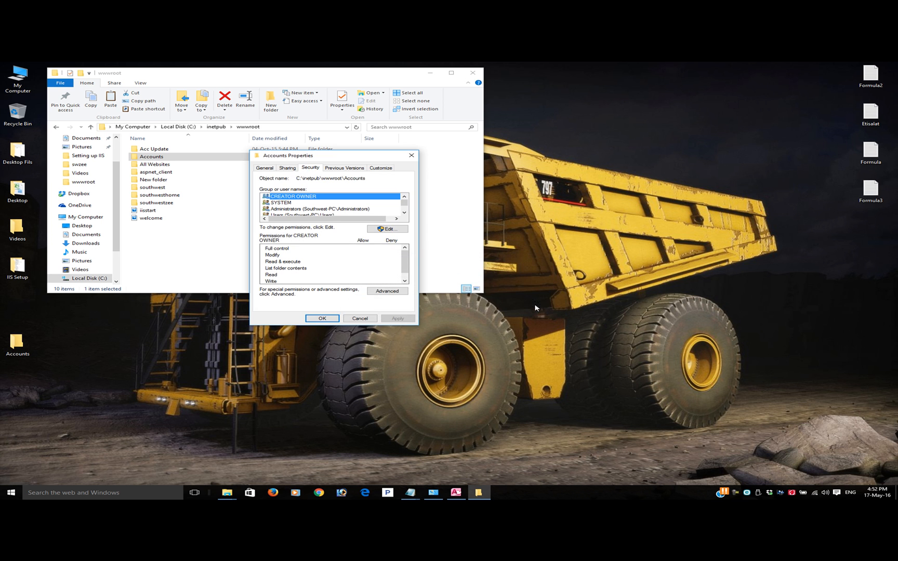
Edit the Accounts folder's permissions, reorder them, and allow IIS_IUSRS full control
click(387, 229)
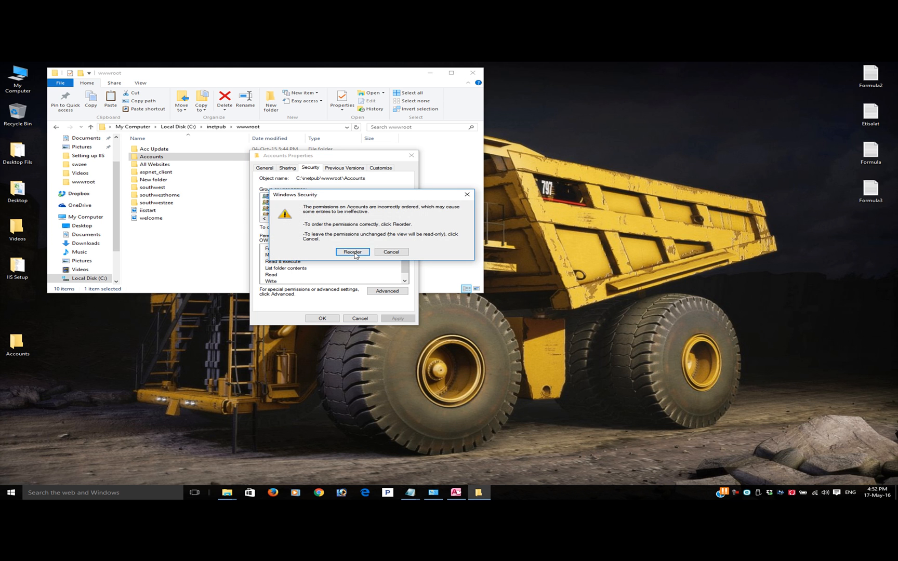
click(353, 253)
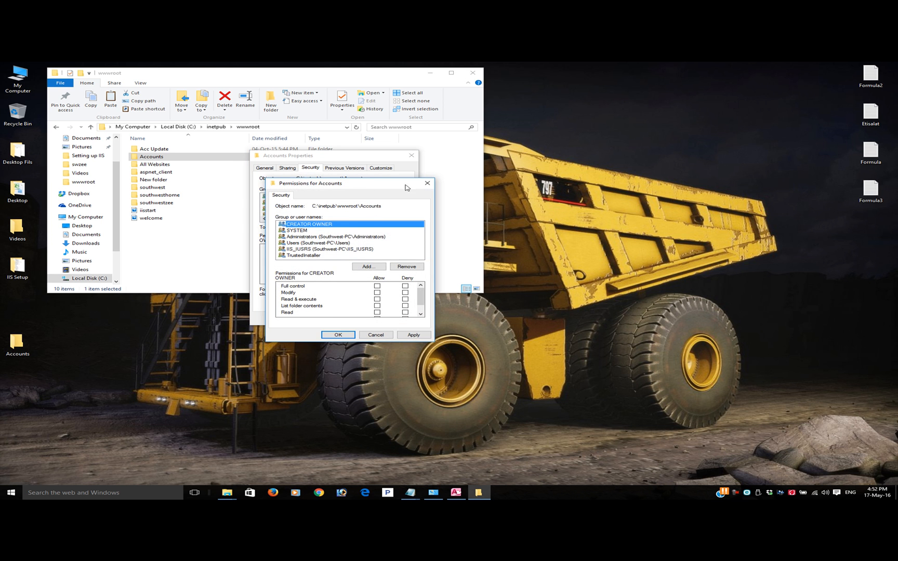
drag(365, 190, 544, 184)
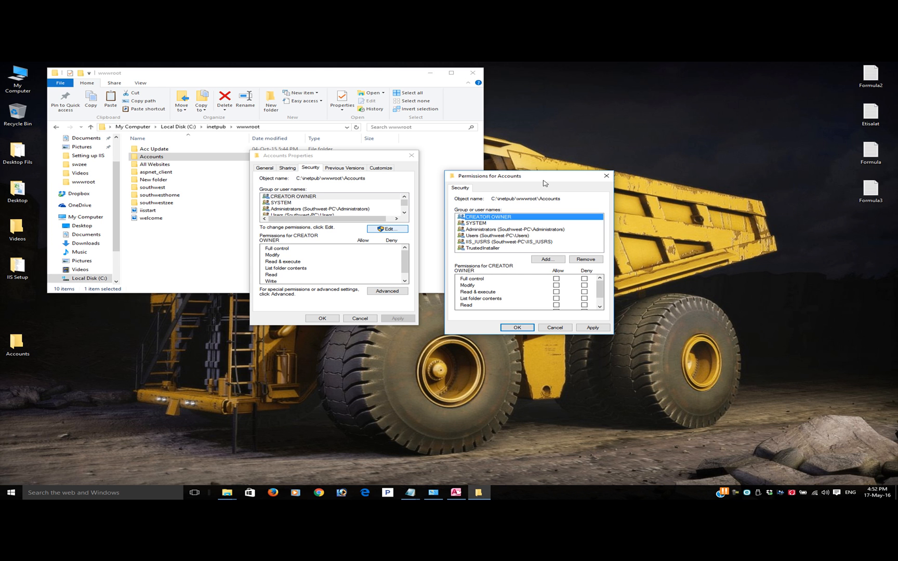
click(480, 242)
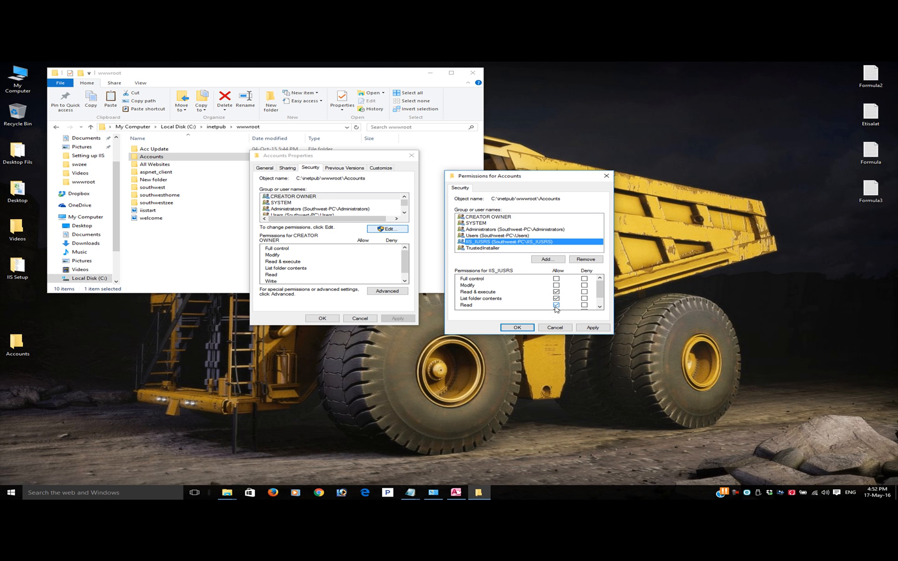
click(556, 279)
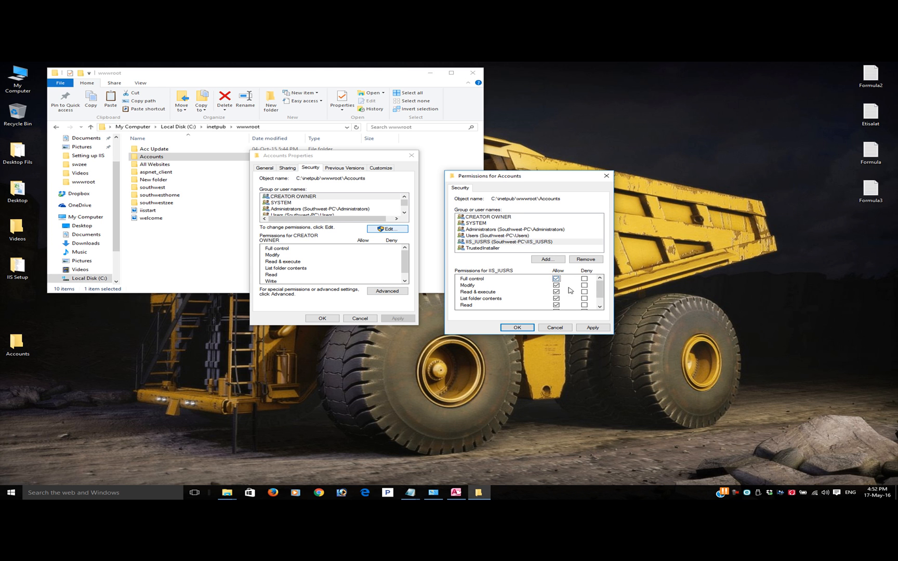
Allow the Users group full control of the Accounts folder, check the remaining groups, and apply the permission changes
click(493, 249)
click(498, 236)
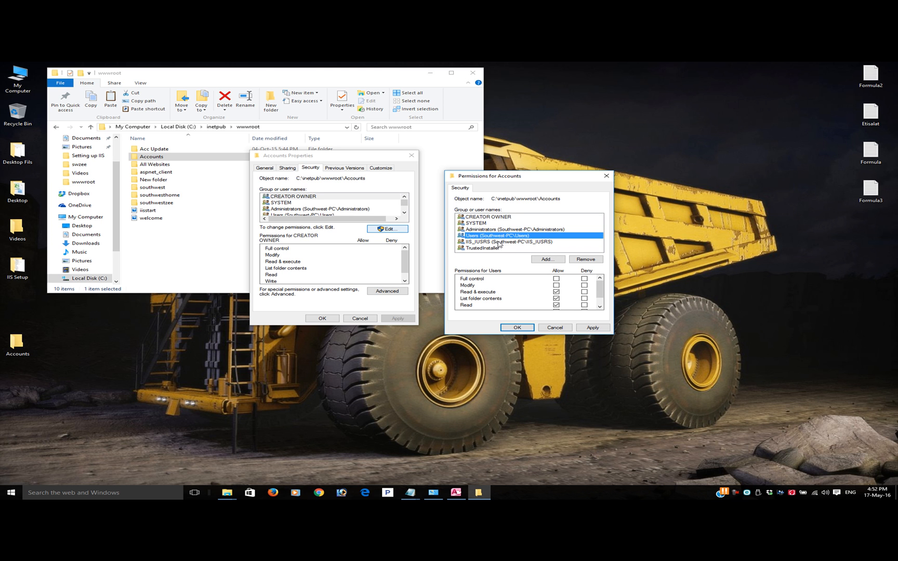
click(556, 280)
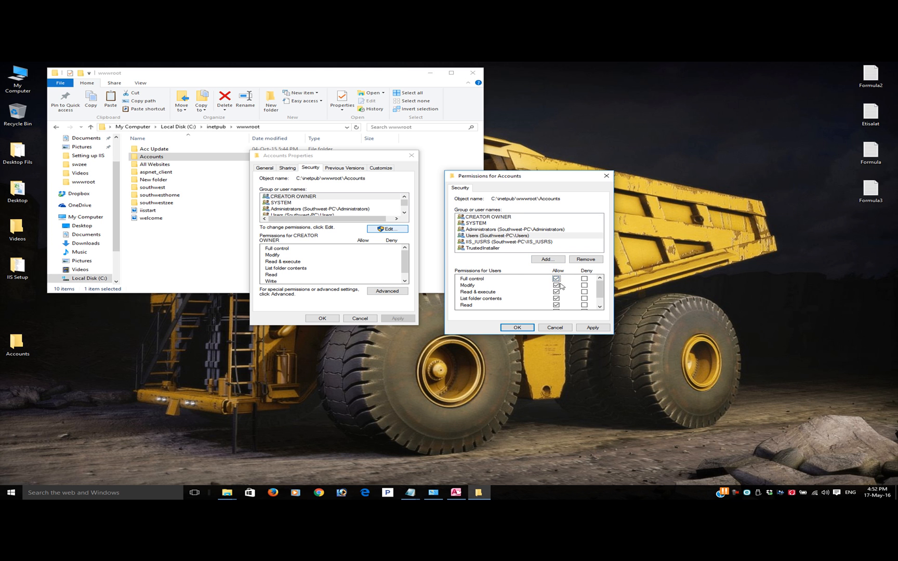
click(498, 230)
click(496, 223)
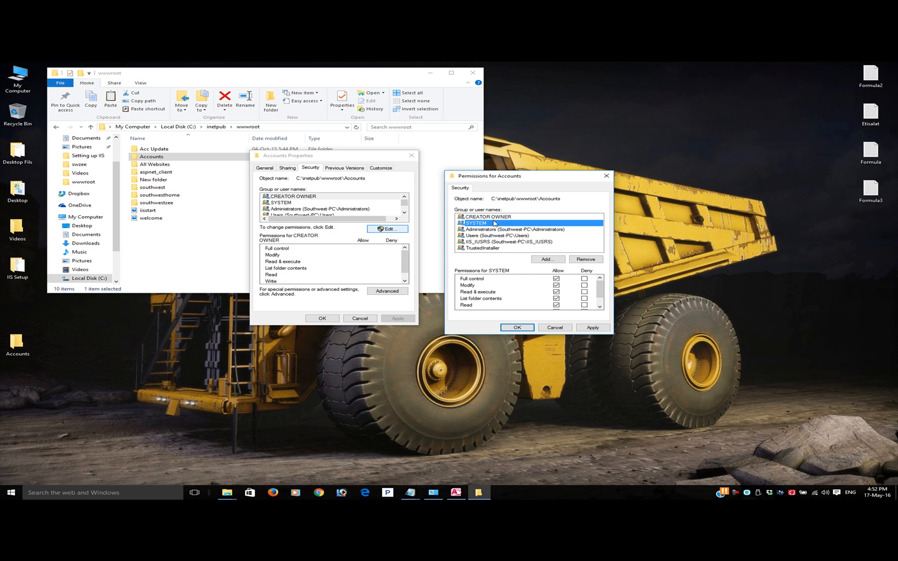
click(506, 218)
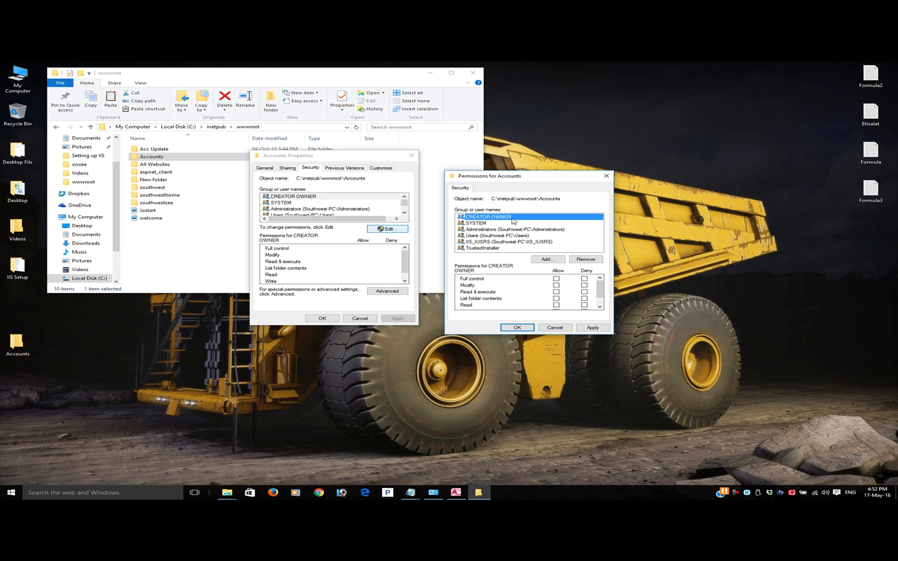
click(592, 327)
click(519, 328)
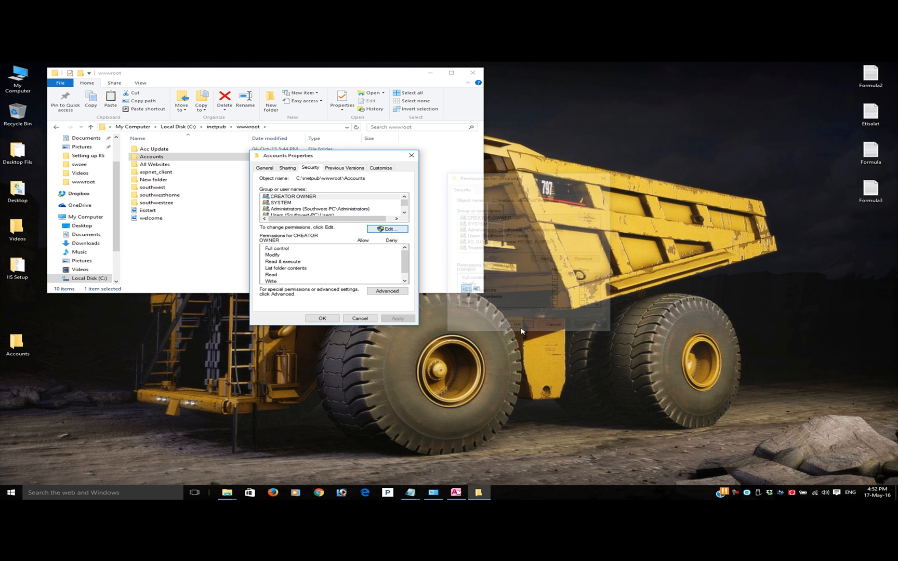
click(329, 318)
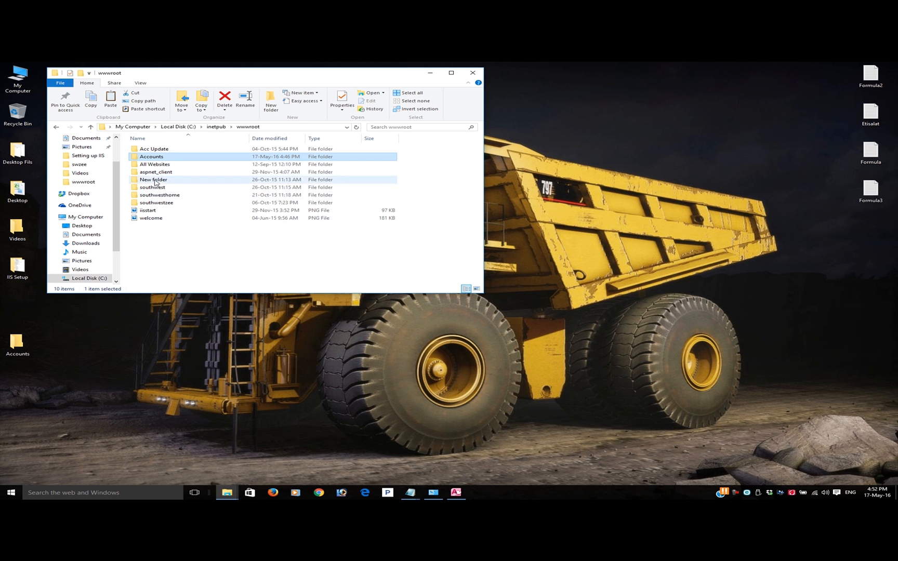
Check the IIS_IUSRS permissions on the Database subfolder of Accounts, then close its properties and minimize the folder window
double_click(156, 158)
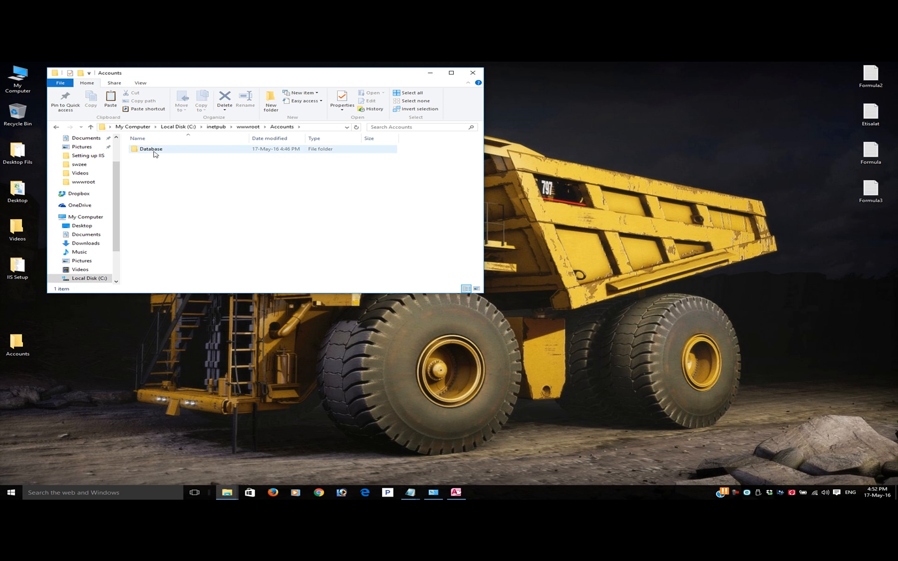
right_click(154, 152)
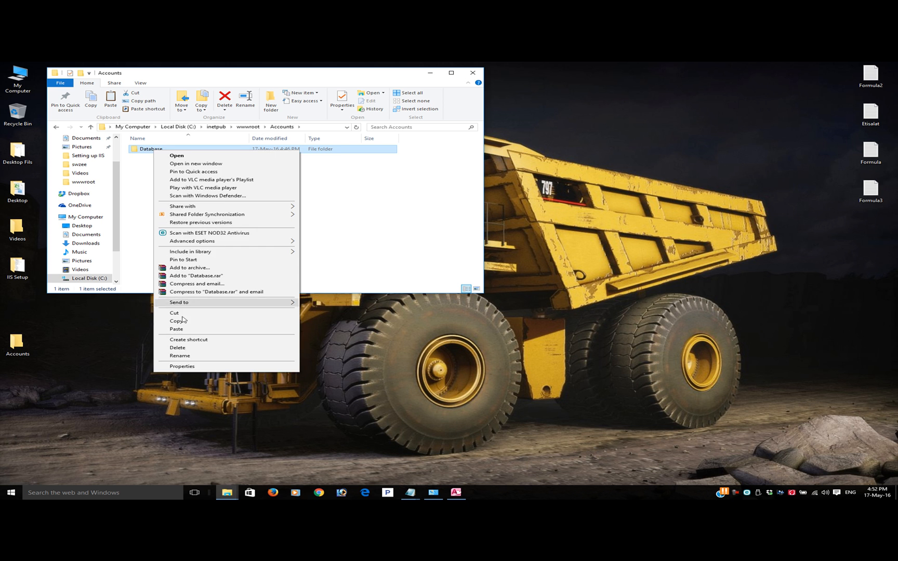
click(177, 367)
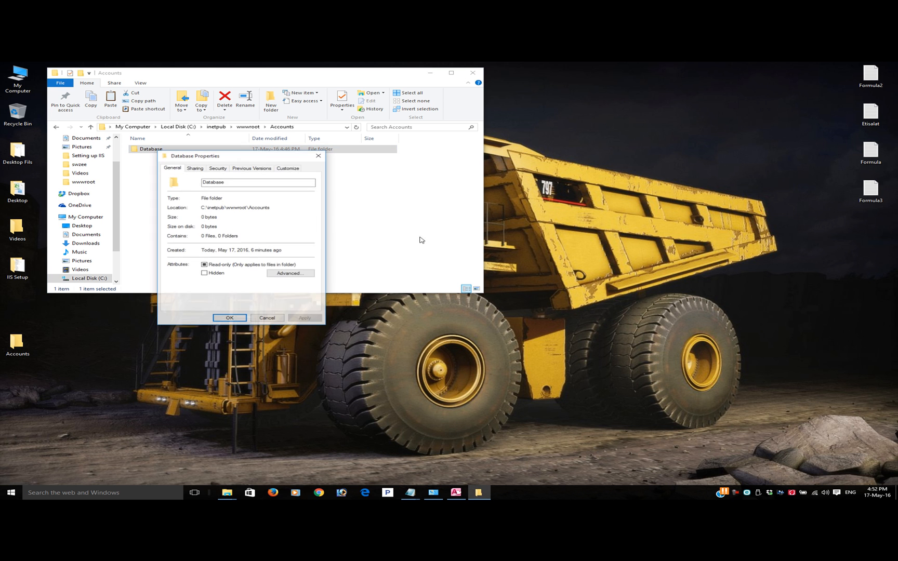
click(217, 169)
click(294, 229)
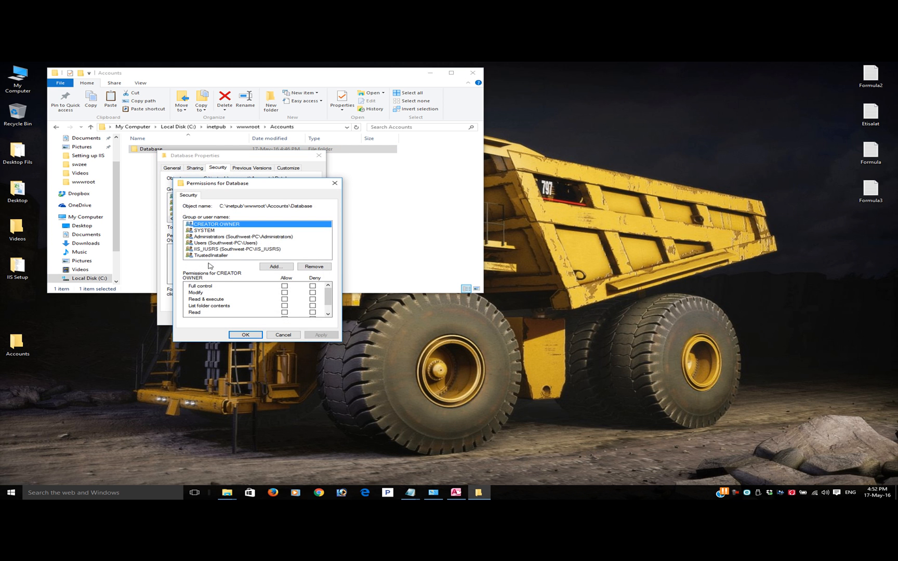
click(210, 250)
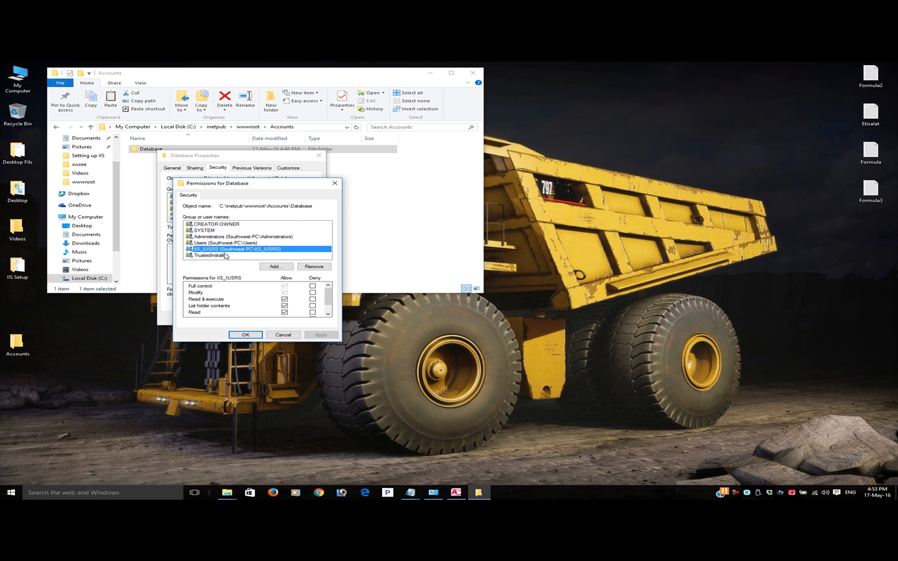
click(283, 335)
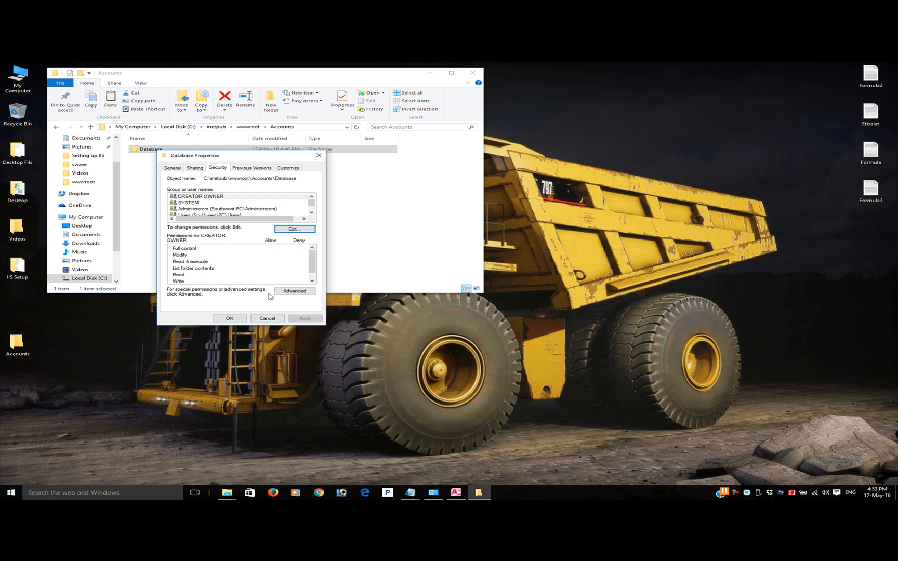
click(235, 319)
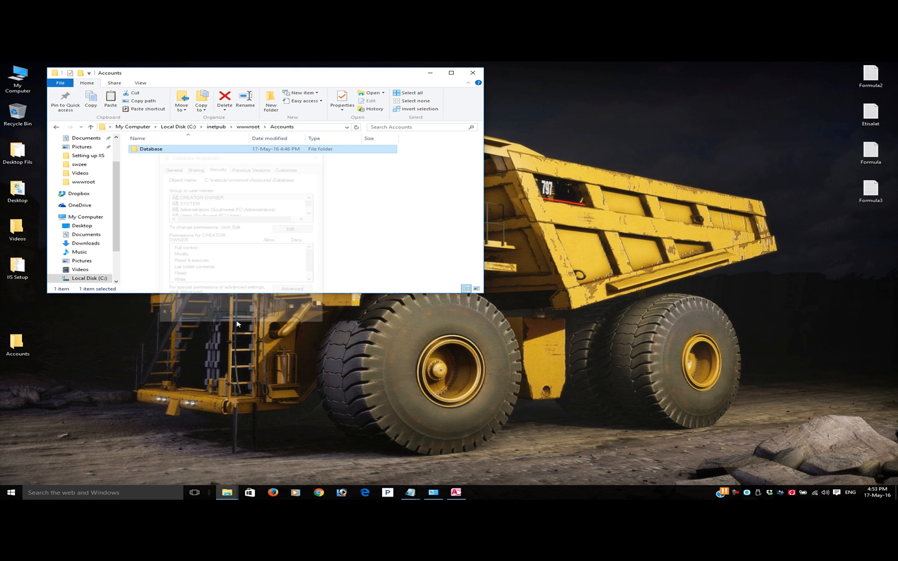
click(430, 72)
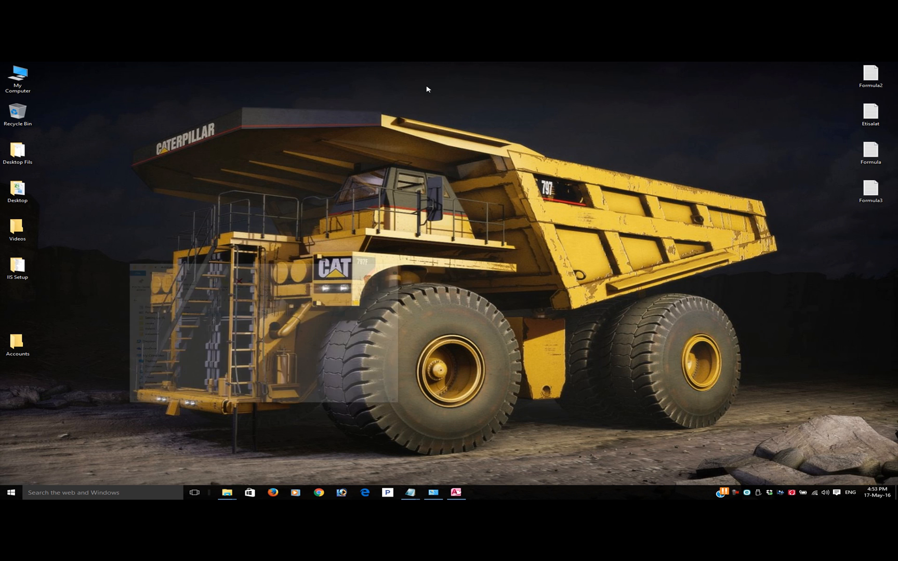
Switch back to Access and browse for the blank database's location to C:\inetpub\wwwroot\Accounts\Database
click(455, 492)
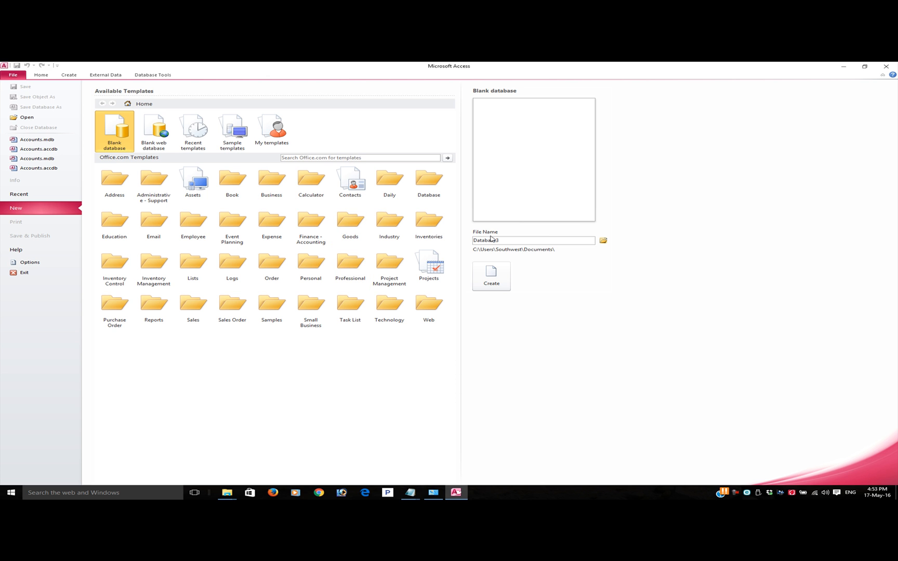
click(603, 241)
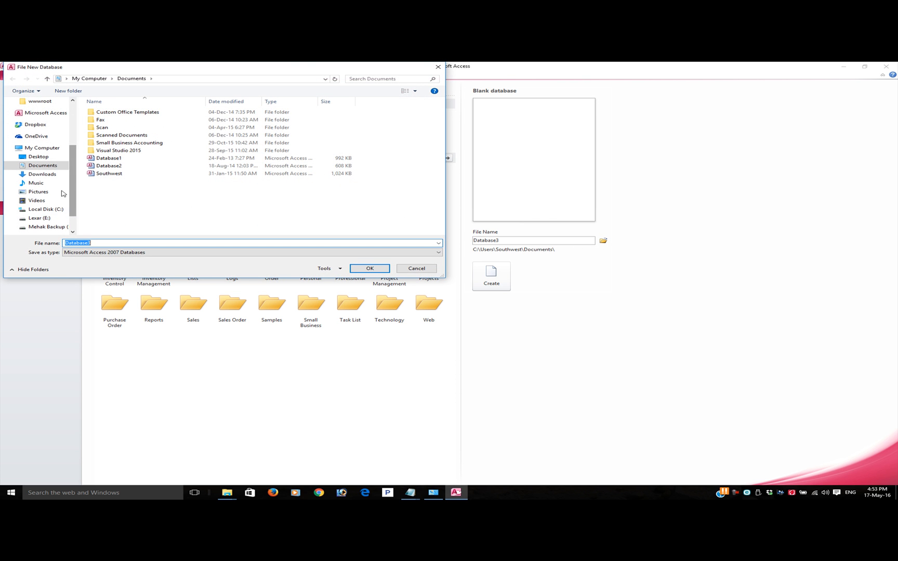
click(50, 210)
double_click(111, 121)
double_click(118, 145)
double_click(123, 120)
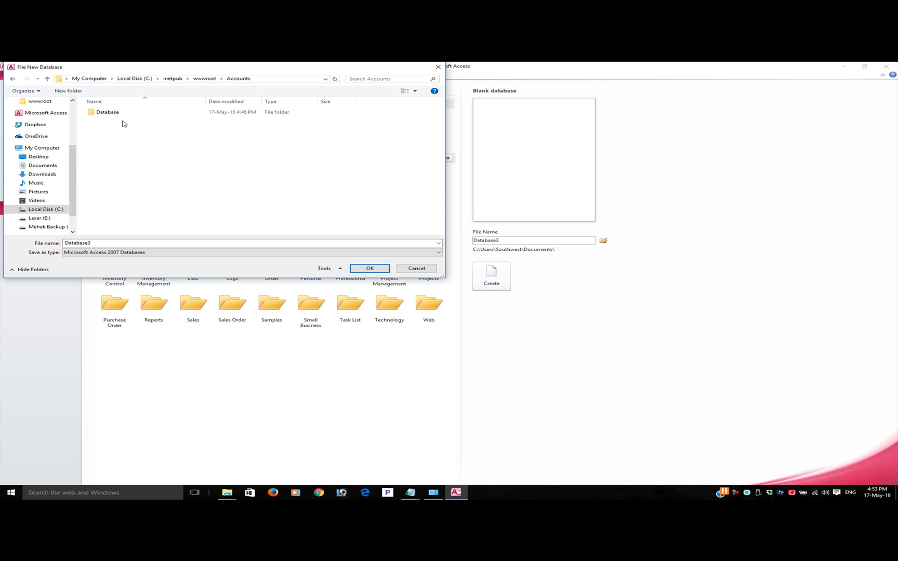
double_click(118, 112)
Name the blank database Accounts, choose the Access 2002-2003 format, and create it in the Database folder
double_click(110, 243)
text(Accounts)
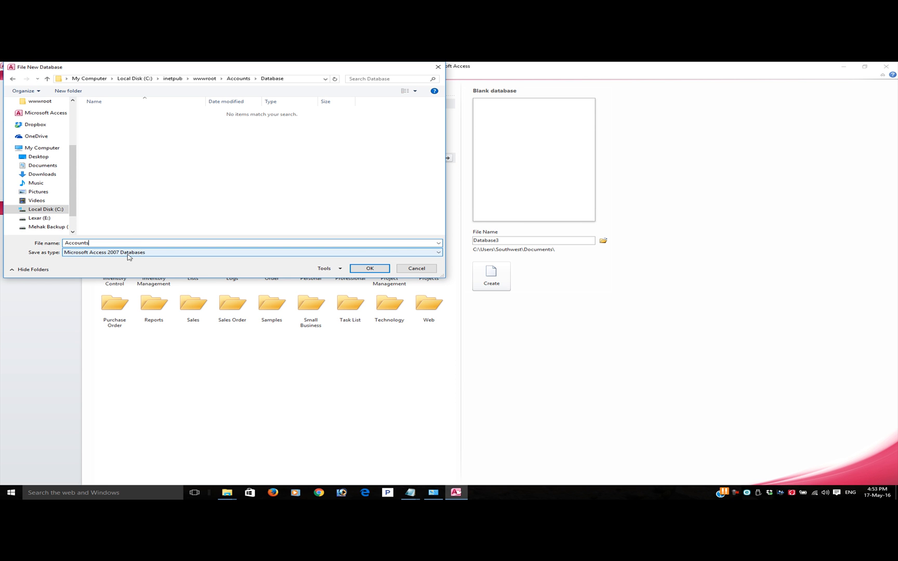
click(436, 253)
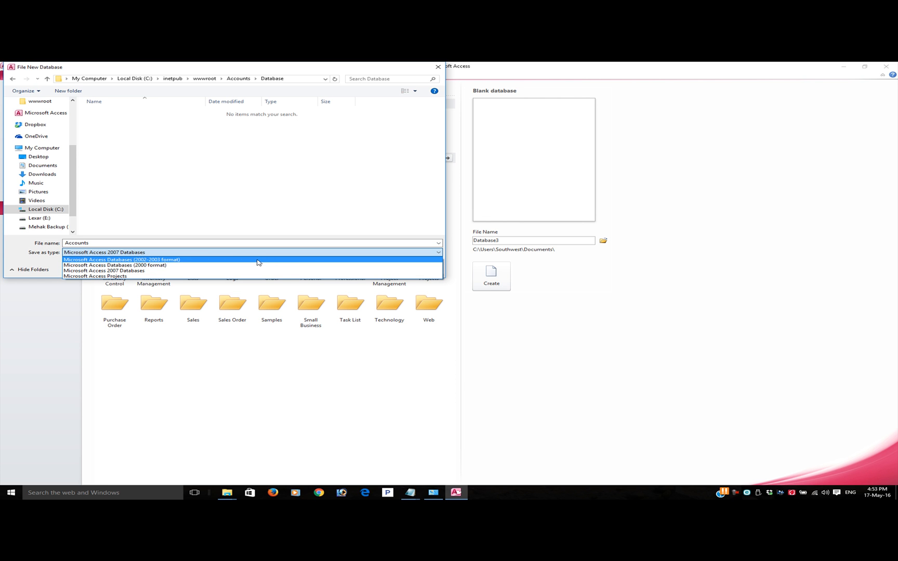
click(258, 262)
click(219, 243)
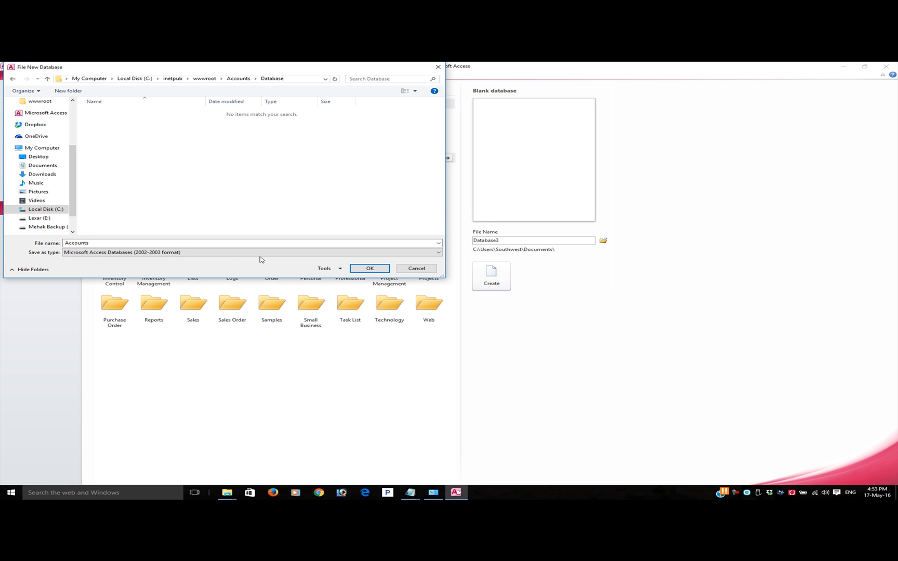
click(206, 253)
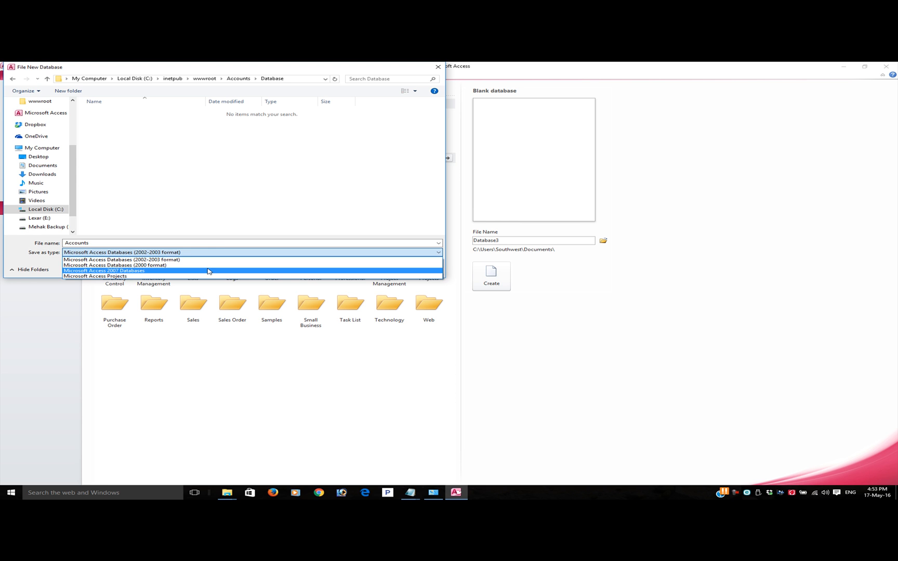
click(219, 242)
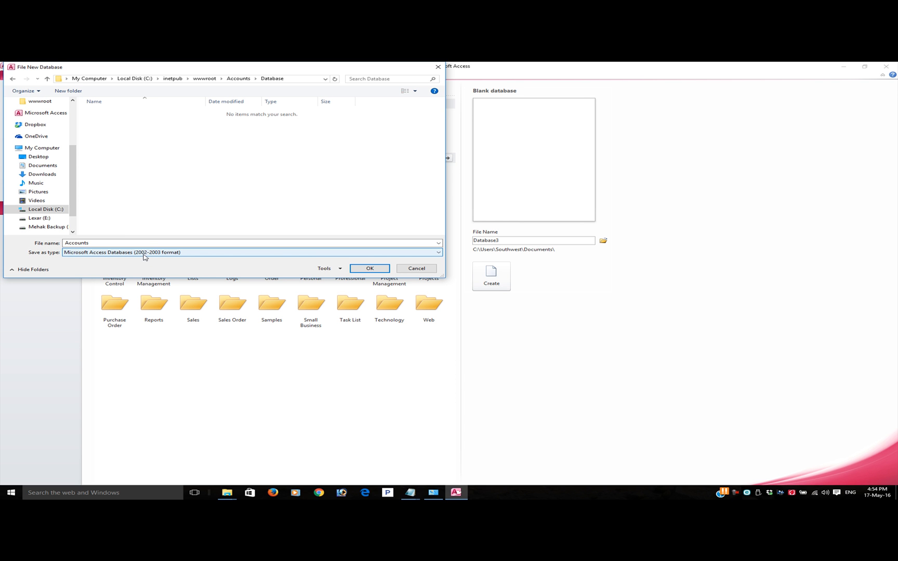
click(377, 268)
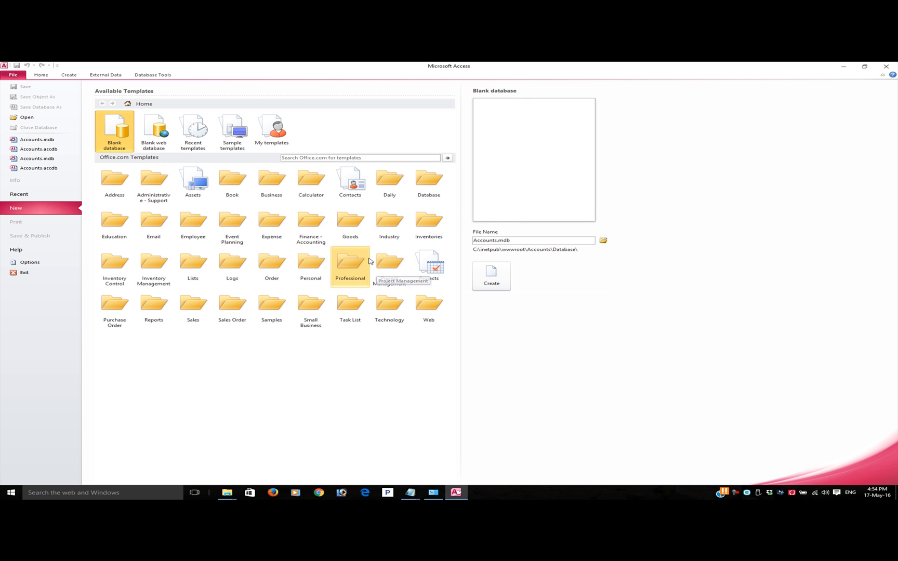
click(506, 284)
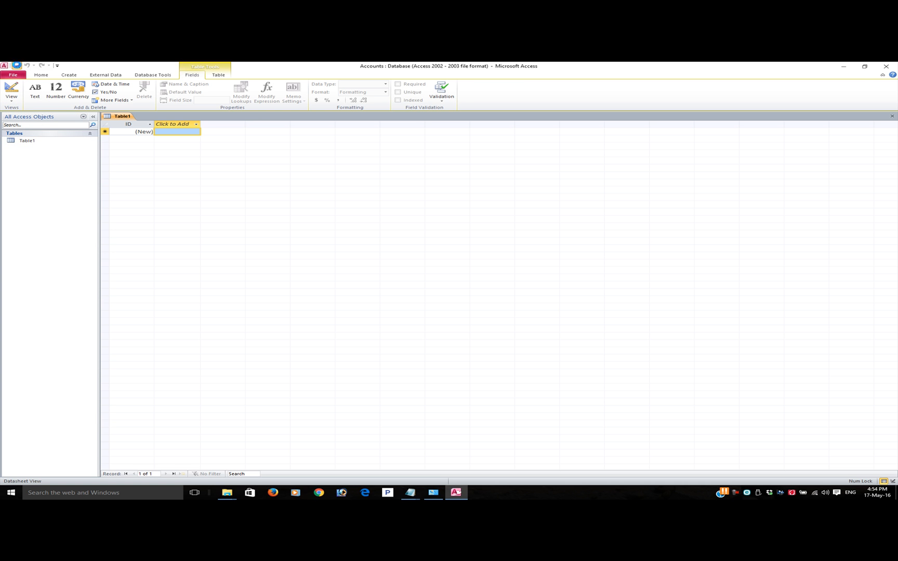
Save the new database's default table as TestTable
click(17, 66)
click(419, 208)
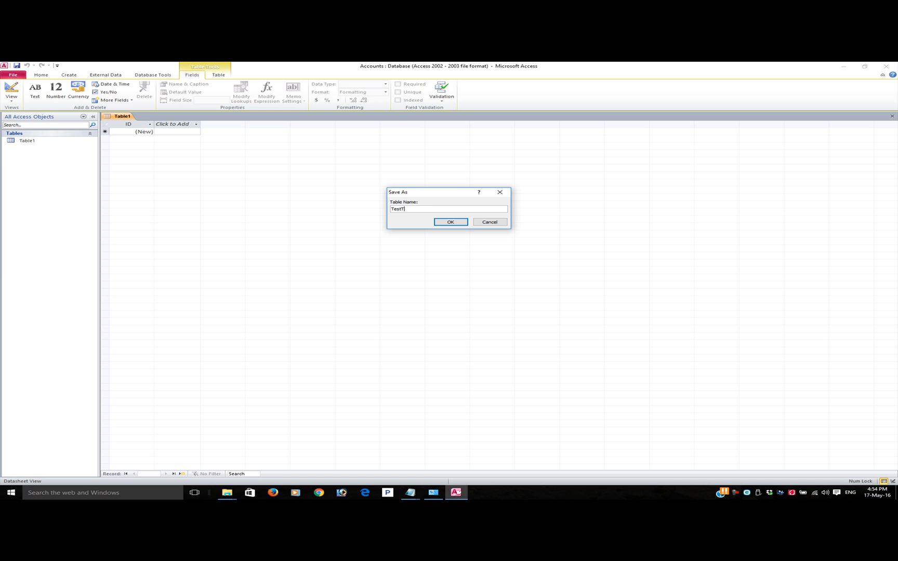
text(TestTable)
click(450, 222)
In TestTable's design, rename the ID field to Tast_ID, add a Text field named TestName, and close the table and Access
click(11, 90)
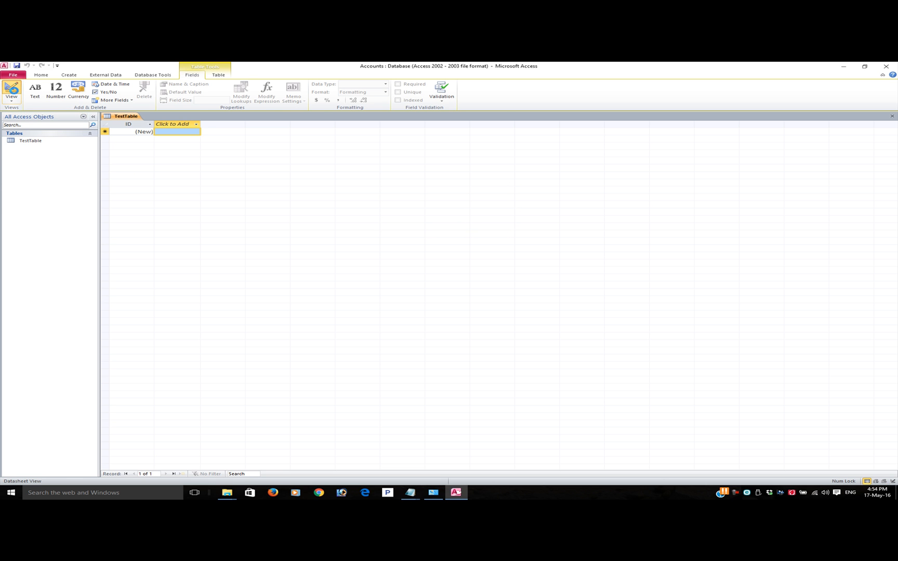
click(117, 131)
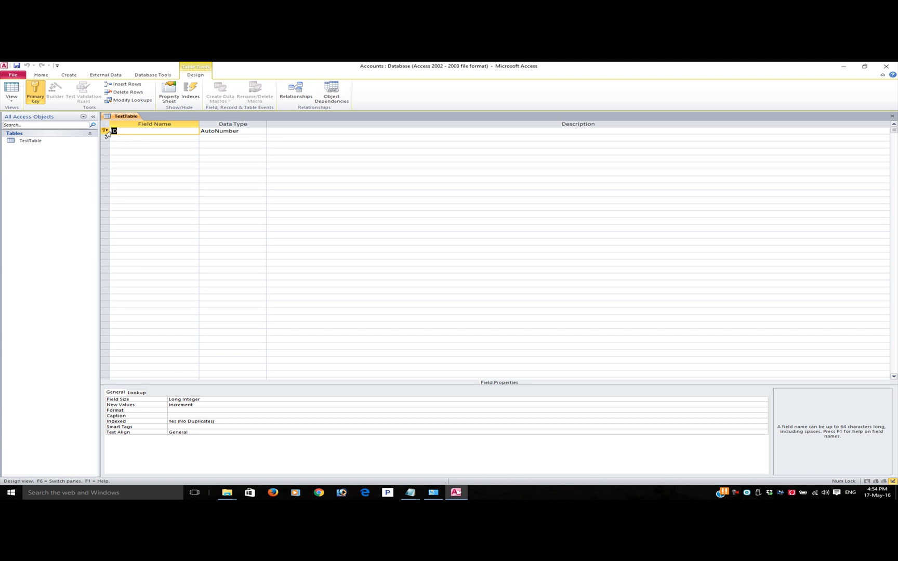
text(Tast_)
key(Down)
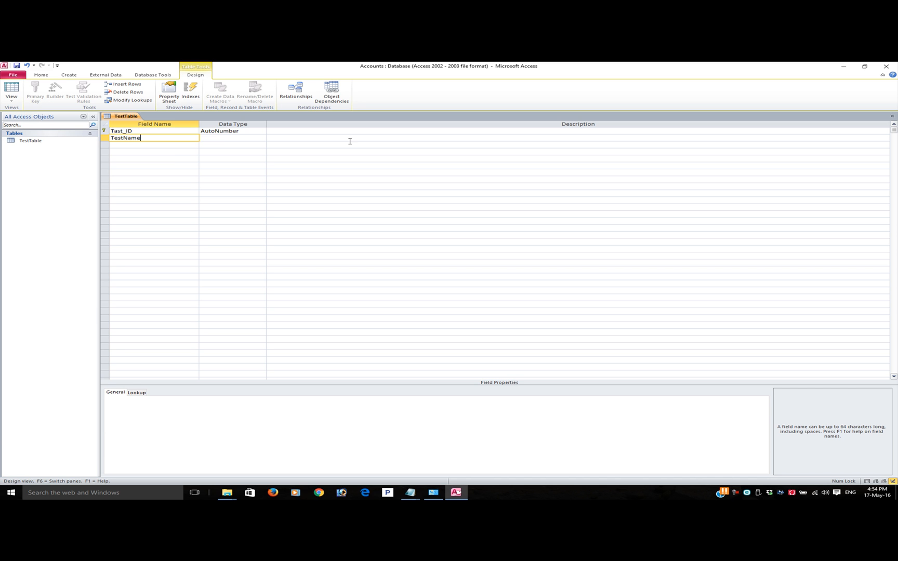
click(224, 138)
click(234, 145)
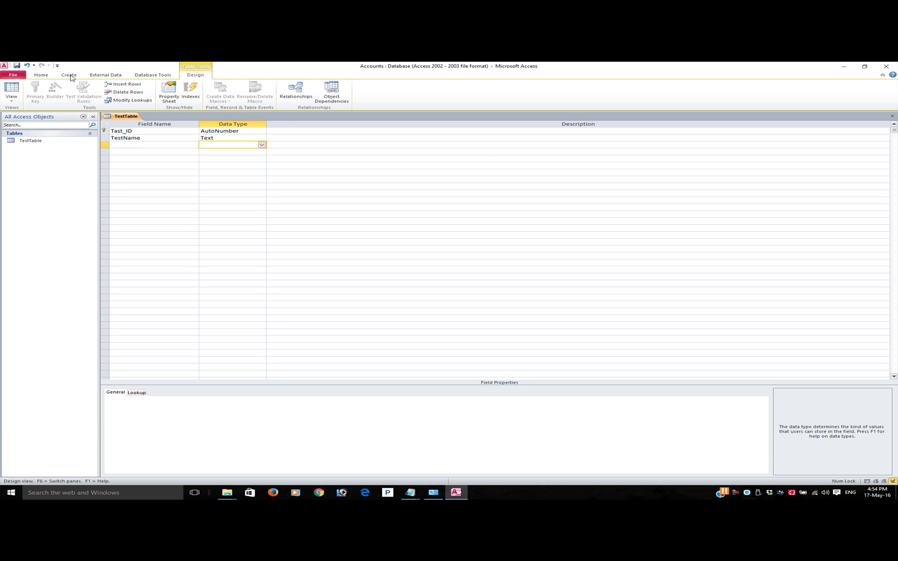
click(891, 116)
click(886, 66)
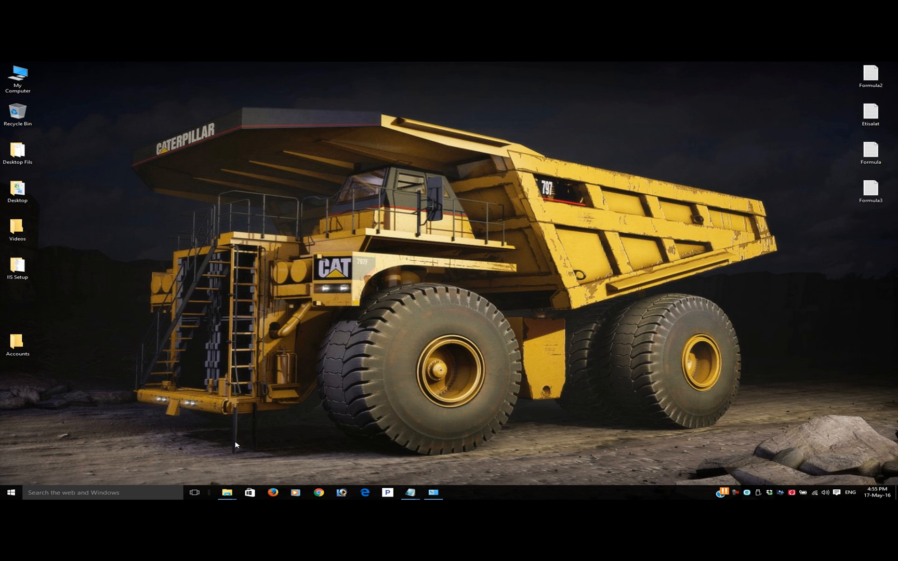
Restore the wwwroot Accounts folder window, check the Database subfolder for the new database file, and return to Accounts
mouse_move(227, 492)
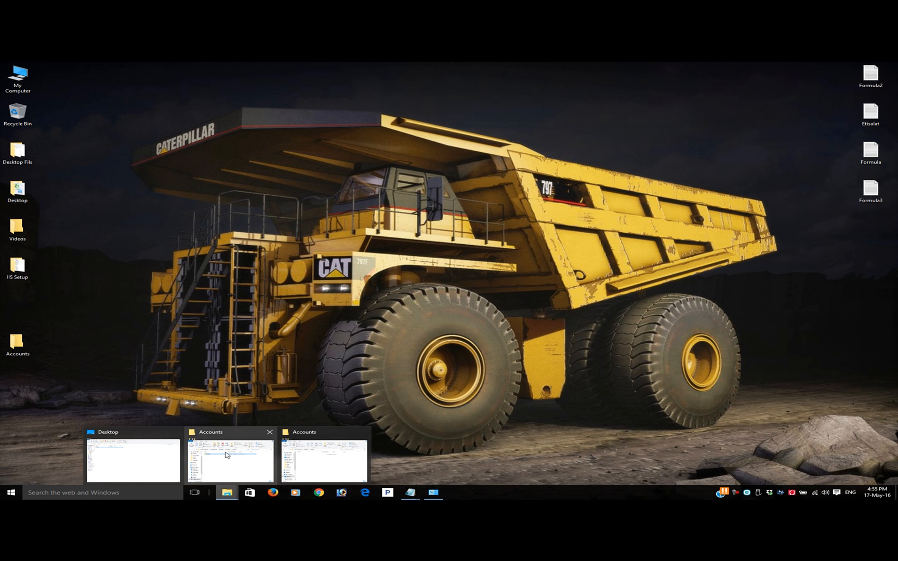
click(225, 455)
drag(263, 75, 219, 75)
double_click(115, 146)
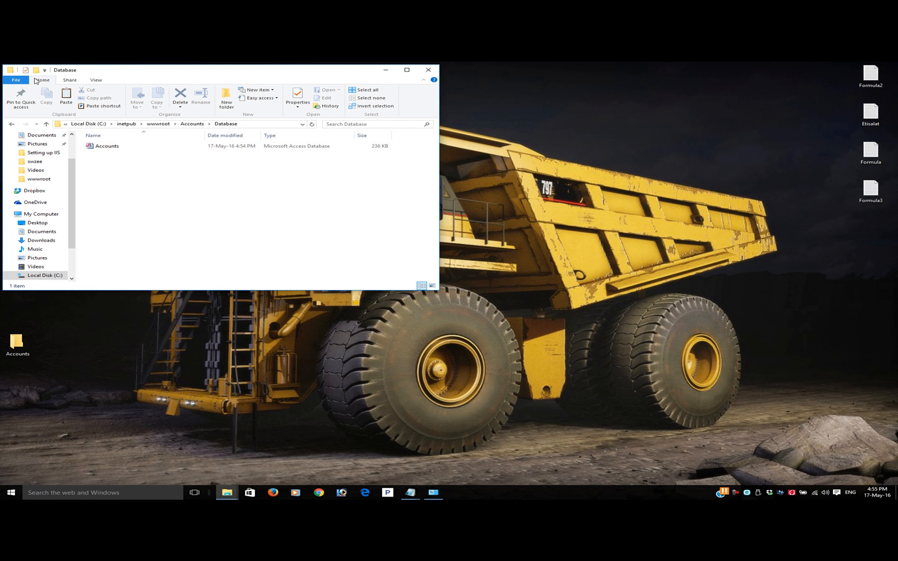
click(192, 124)
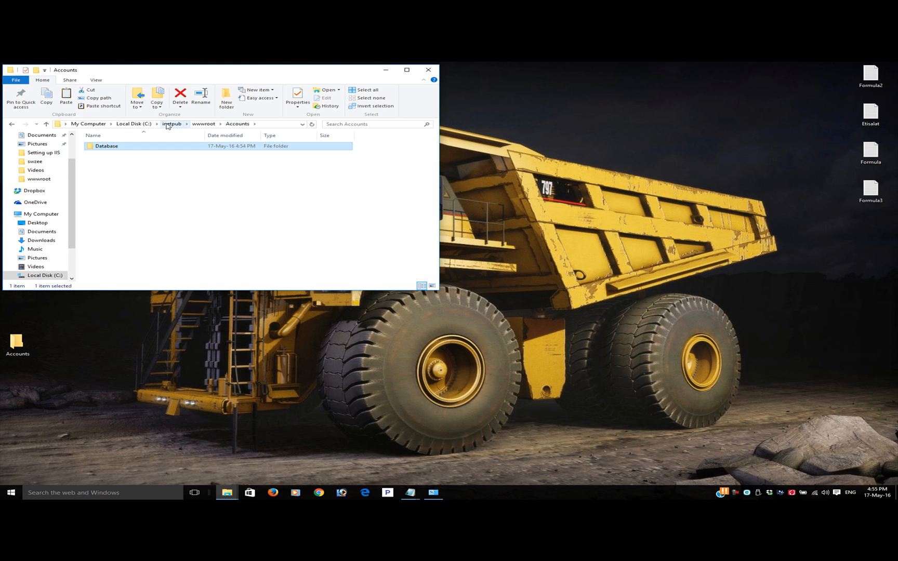
Bring up the desktop's Accounts folder window and align it directly below the wwwroot Accounts window
mouse_move(227, 492)
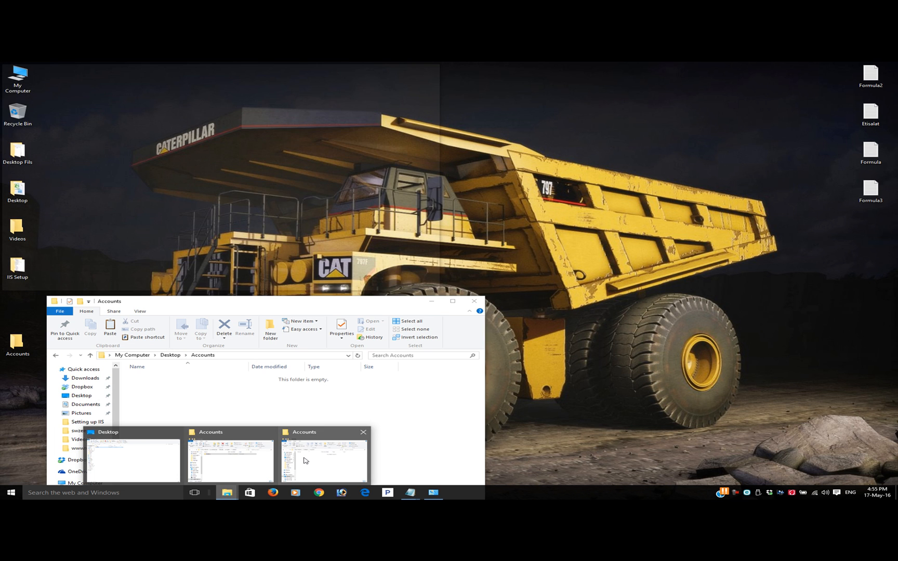
click(305, 460)
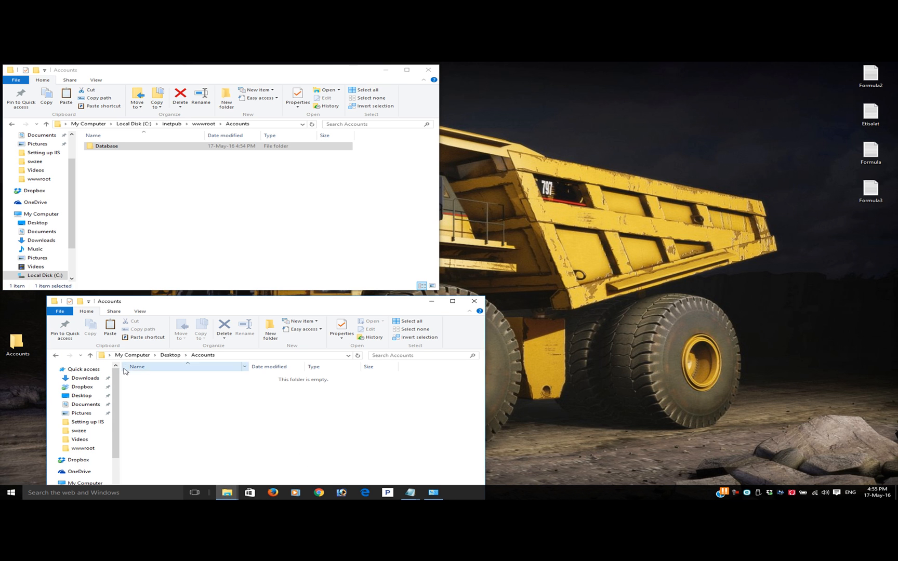
drag(184, 307, 154, 305)
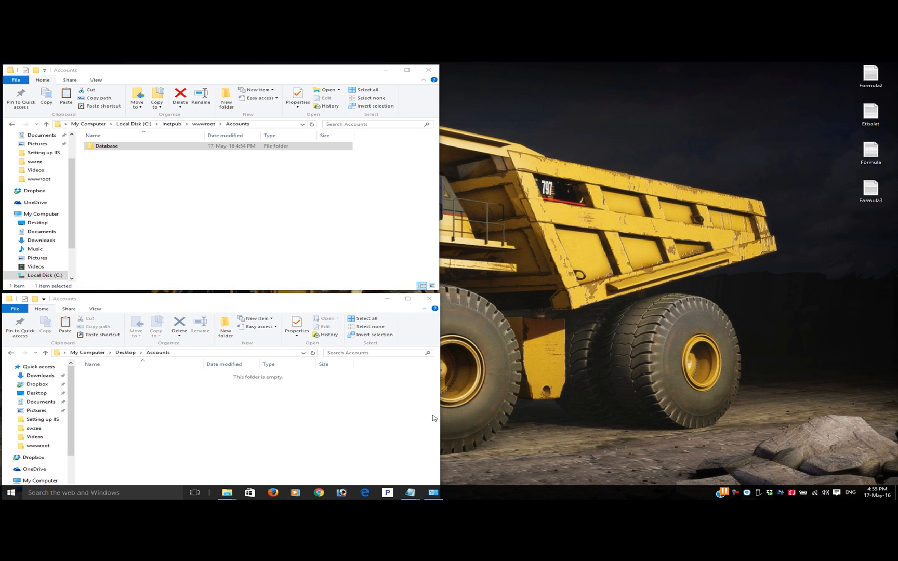
Launch Adobe Dreamweaver CS3 and dismiss the site management dialog without changing any existing site
click(10, 493)
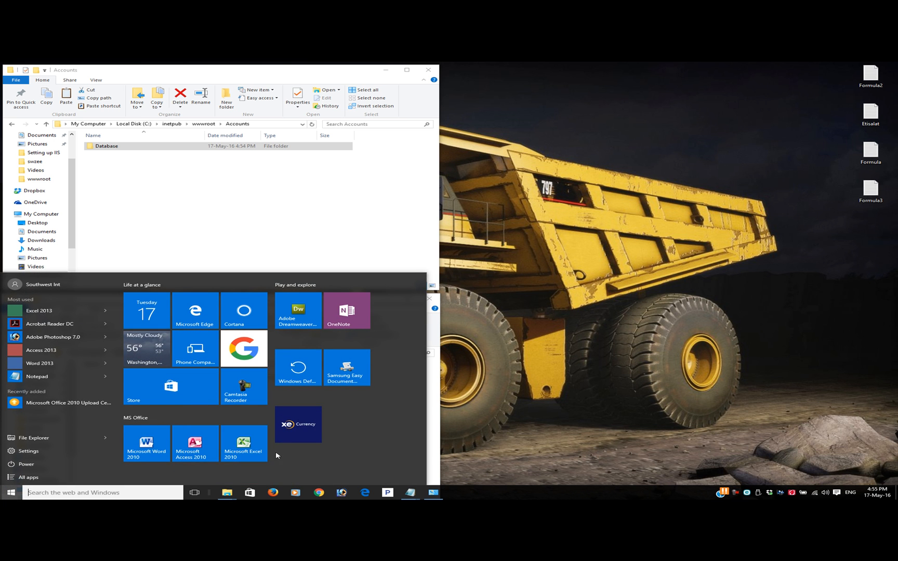
click(291, 313)
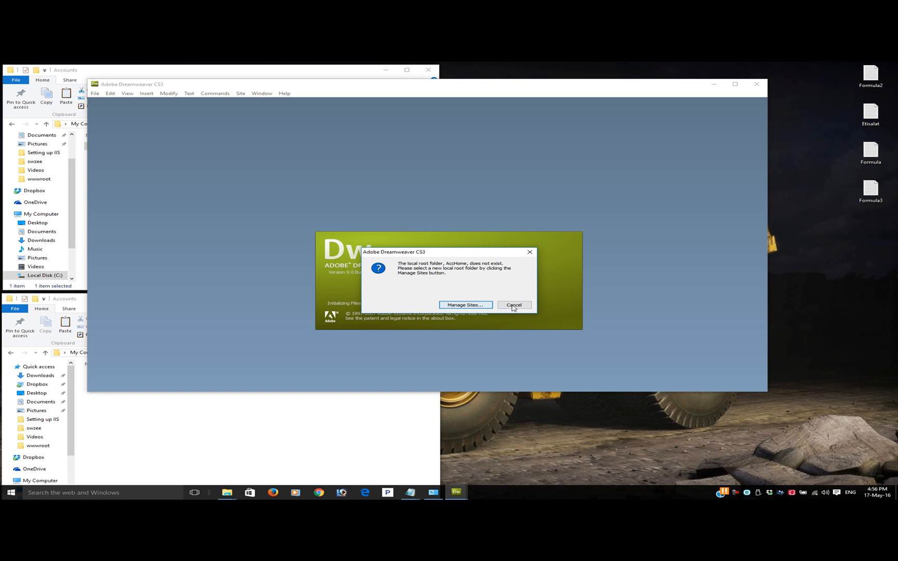
click(468, 305)
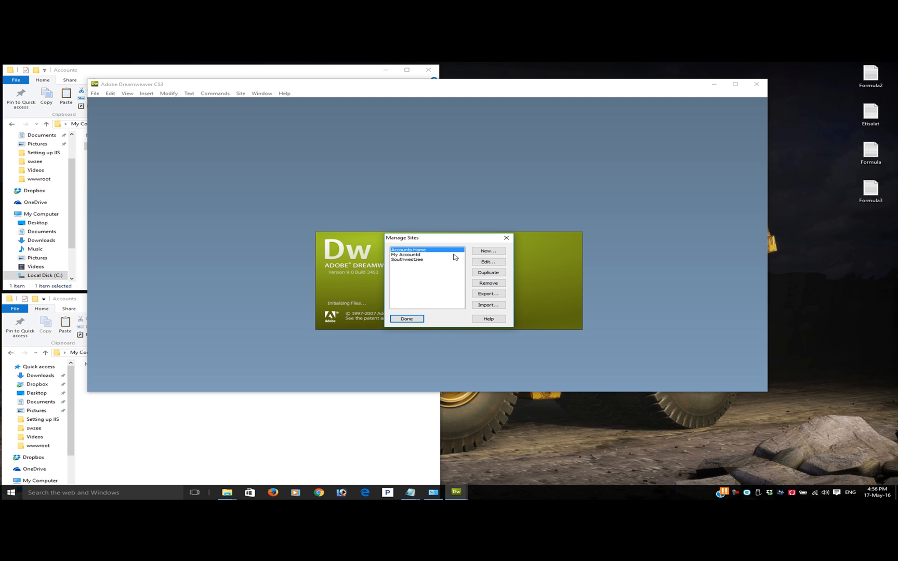
click(506, 237)
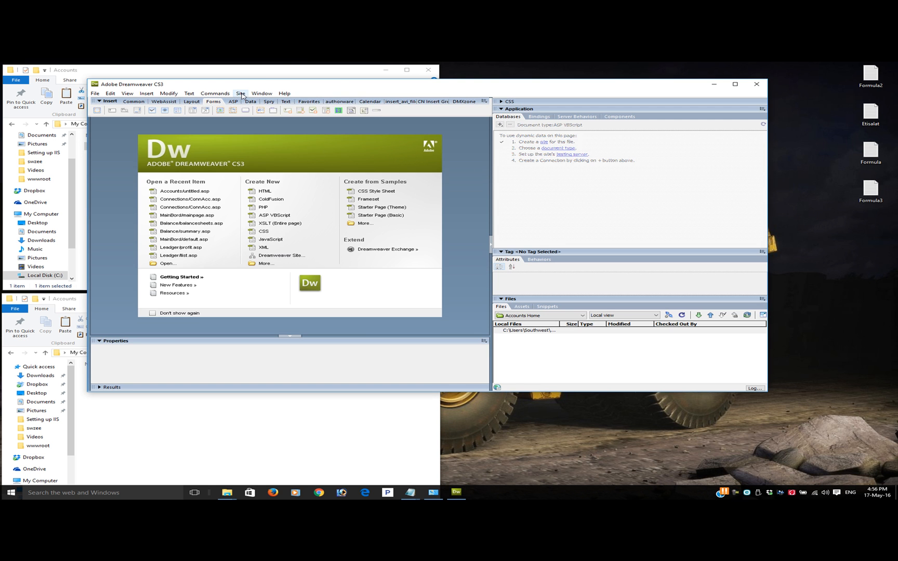
Start a new site definition named Accounts with the desktop's Accounts folder as its local root folder
click(240, 93)
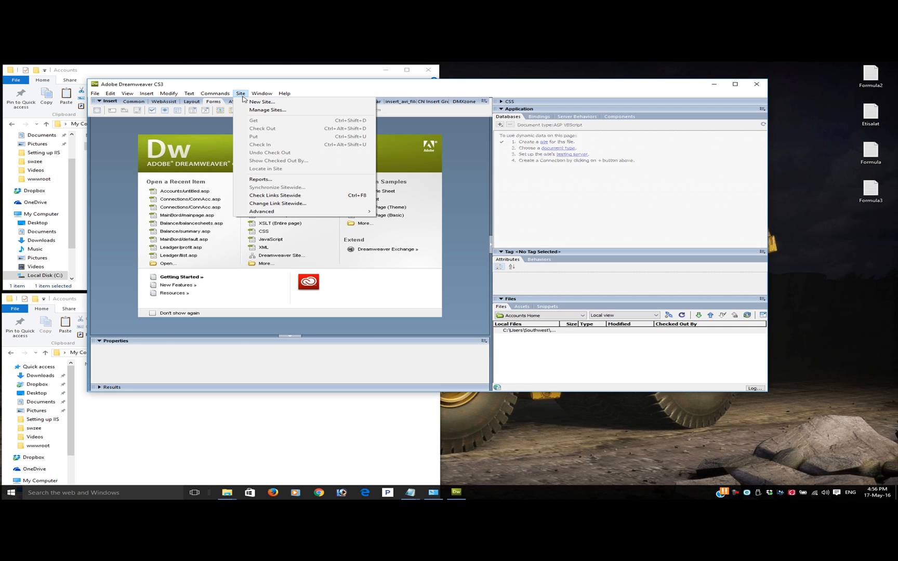
click(261, 103)
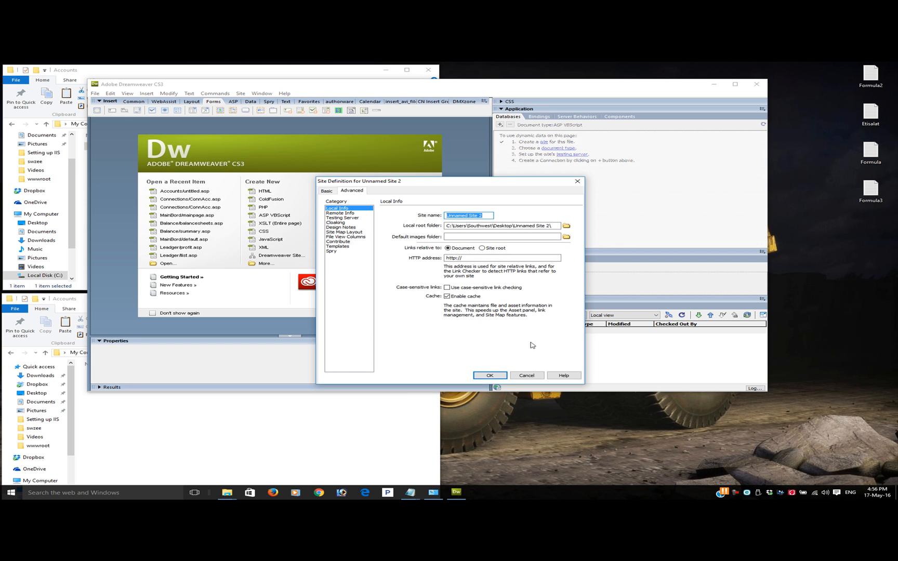
text(Accounts)
click(567, 226)
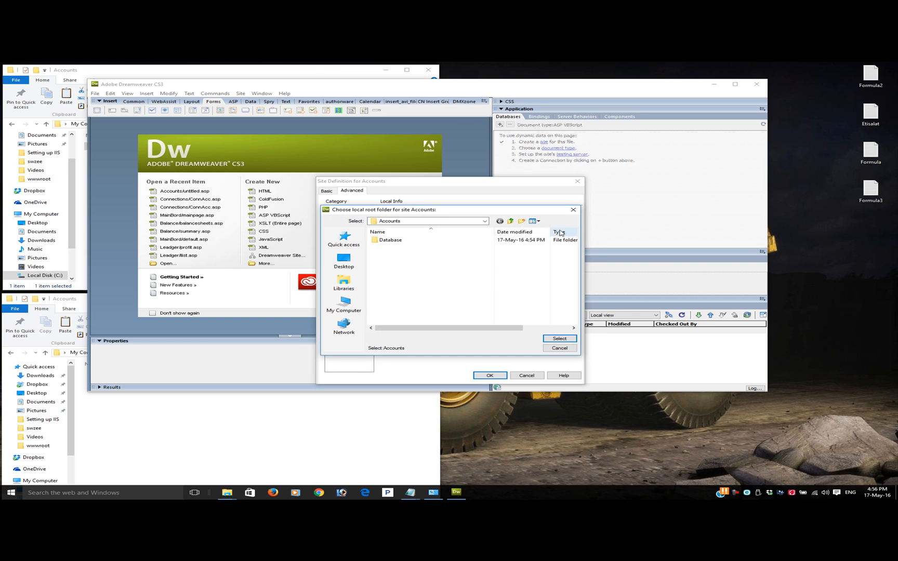
click(343, 261)
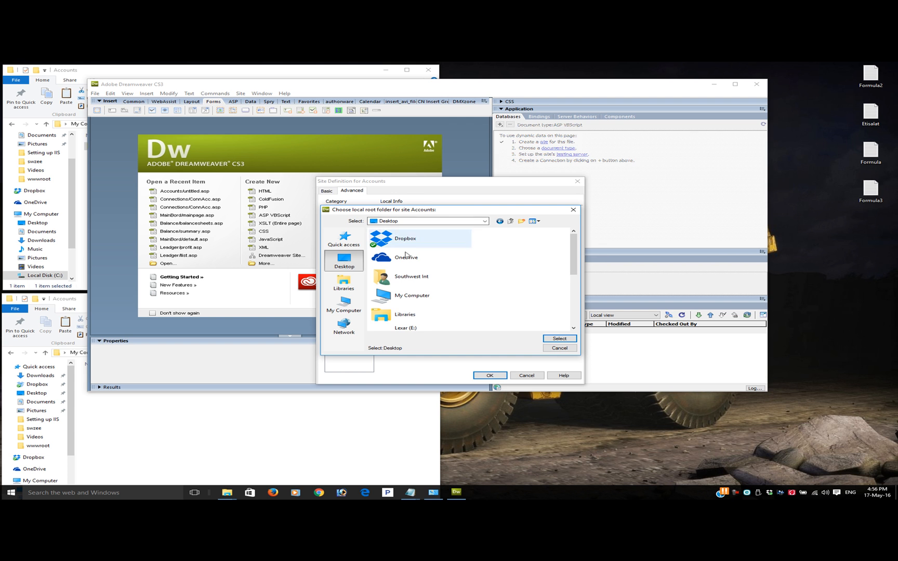
scroll(429, 316, down, 3)
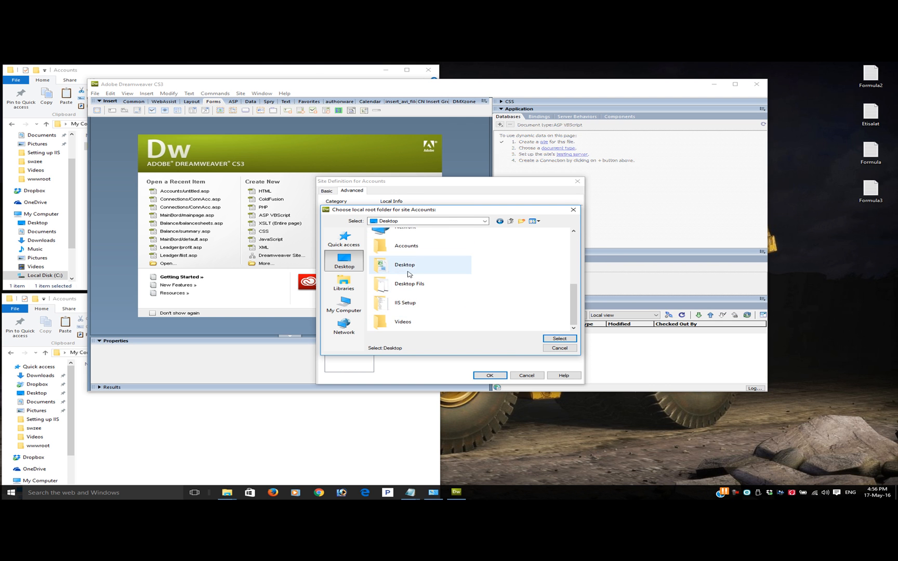
double_click(415, 248)
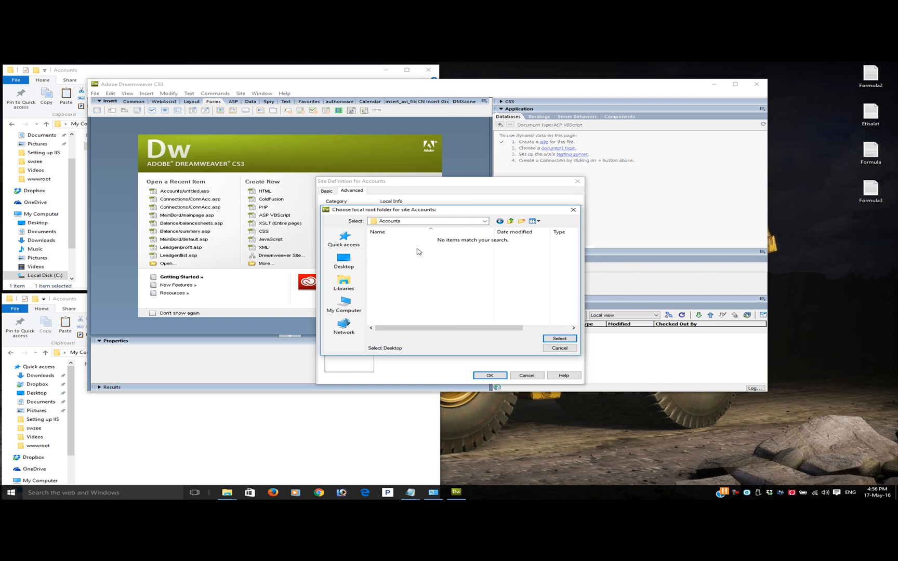
click(559, 338)
click(526, 226)
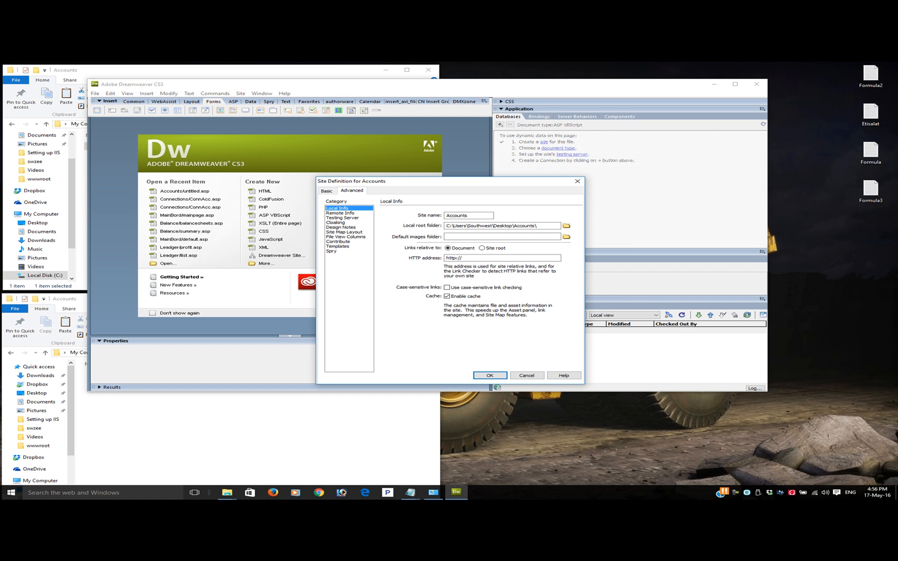
Configure the site's testing server with the ASP VBScript server model and Local/Network access
click(350, 219)
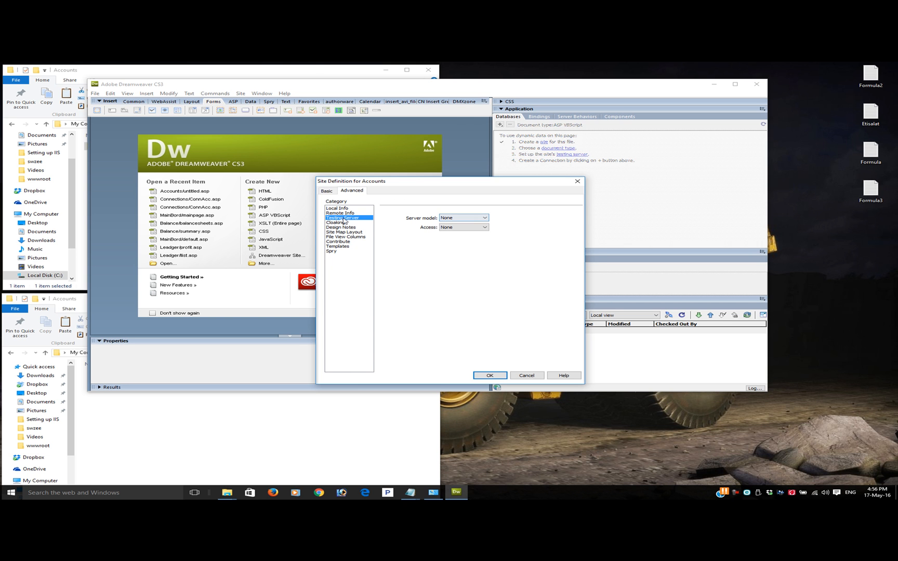
click(212, 85)
click(474, 219)
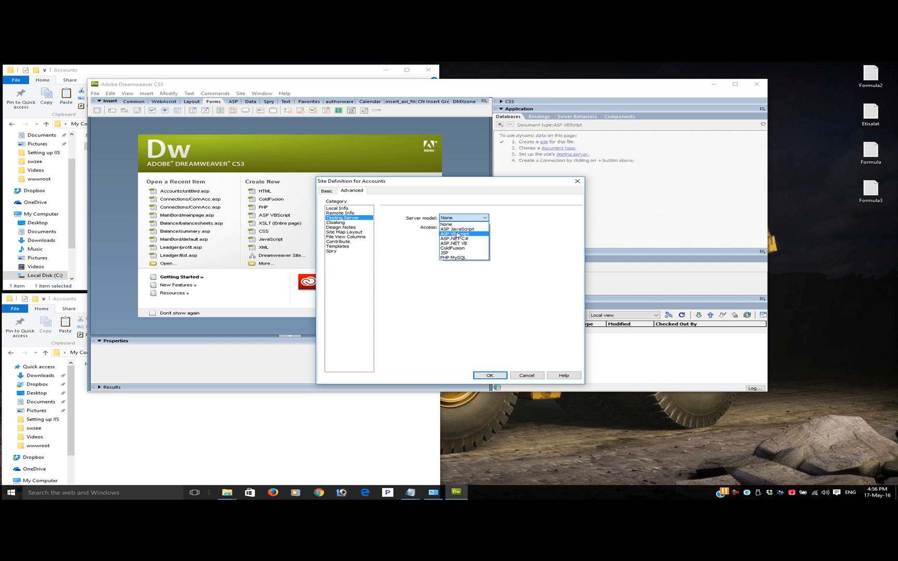
click(471, 235)
click(470, 227)
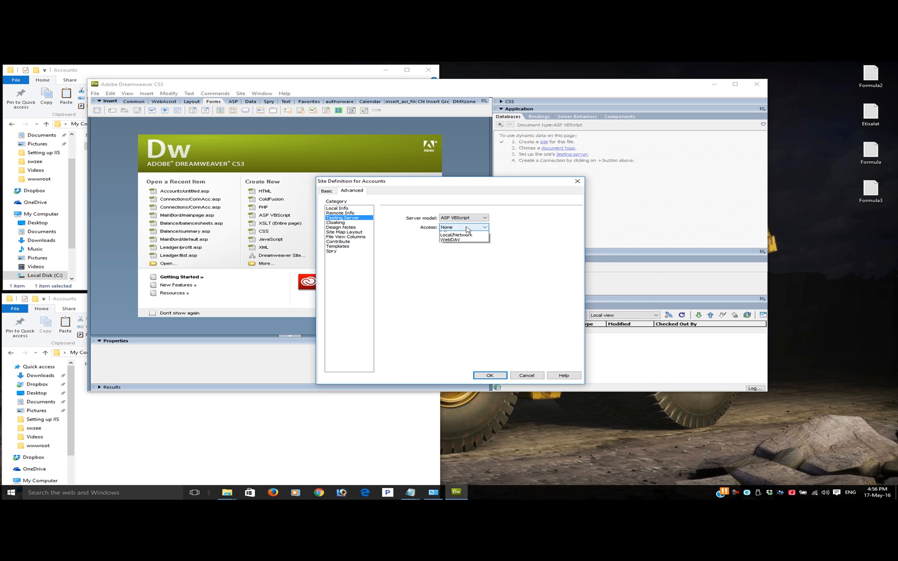
click(468, 243)
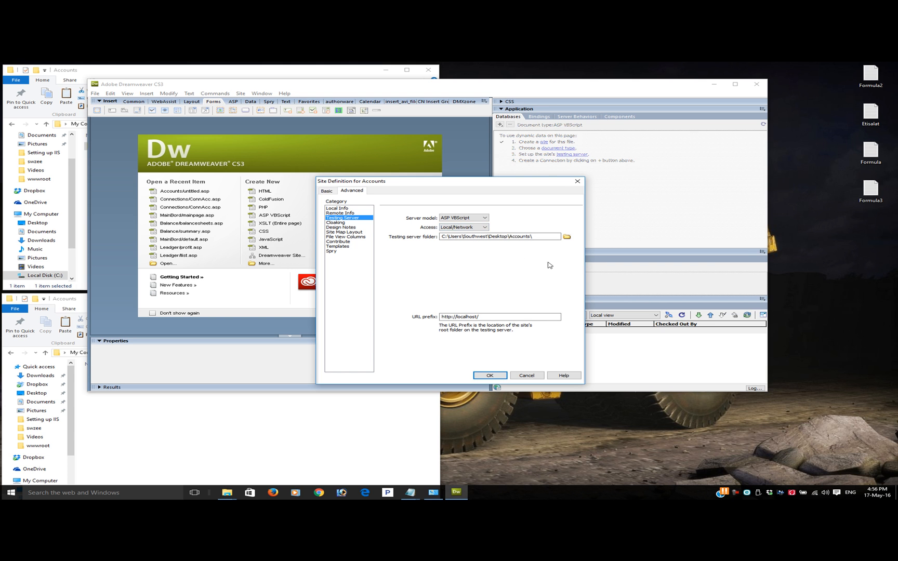
Browse for the testing server folder and choose the Accounts folder inside C:\inetpub\wwwroot
click(537, 237)
click(563, 238)
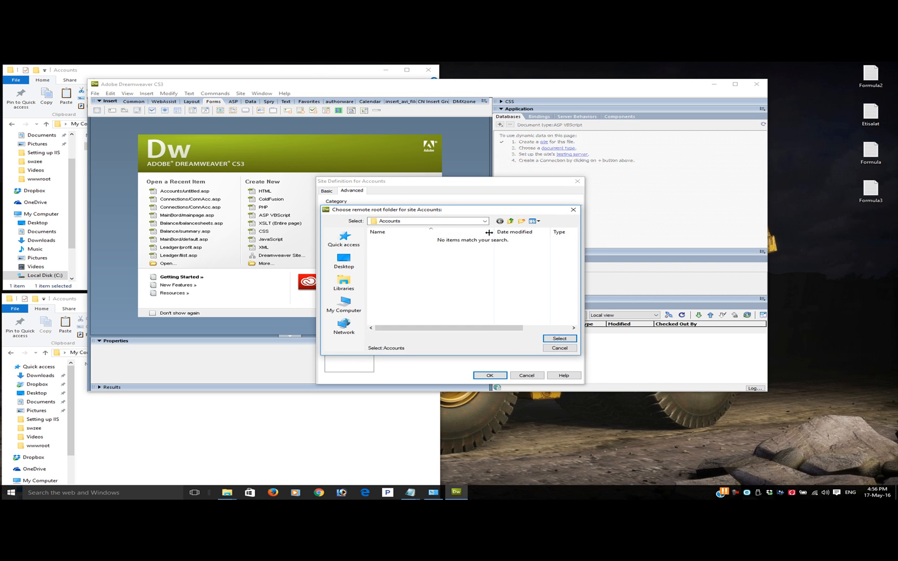
drag(451, 215, 467, 253)
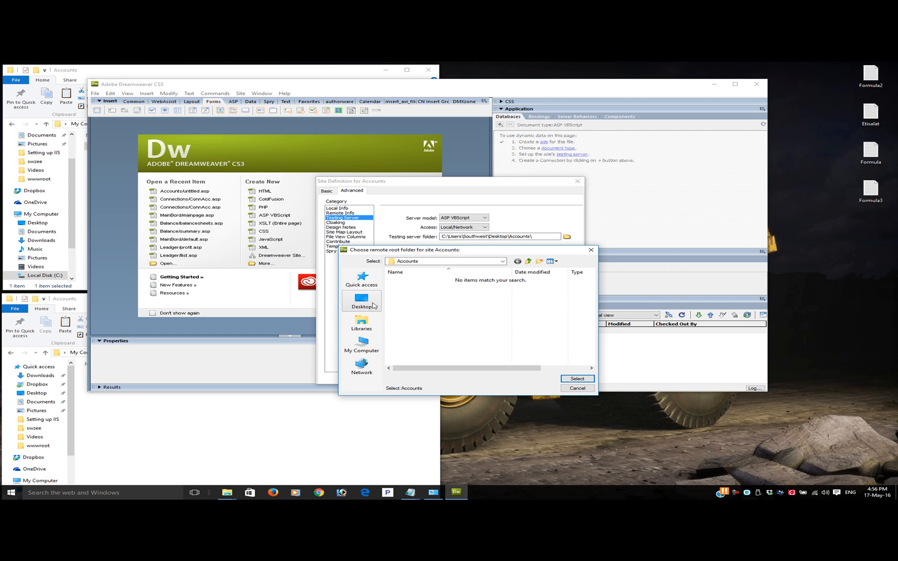
click(373, 349)
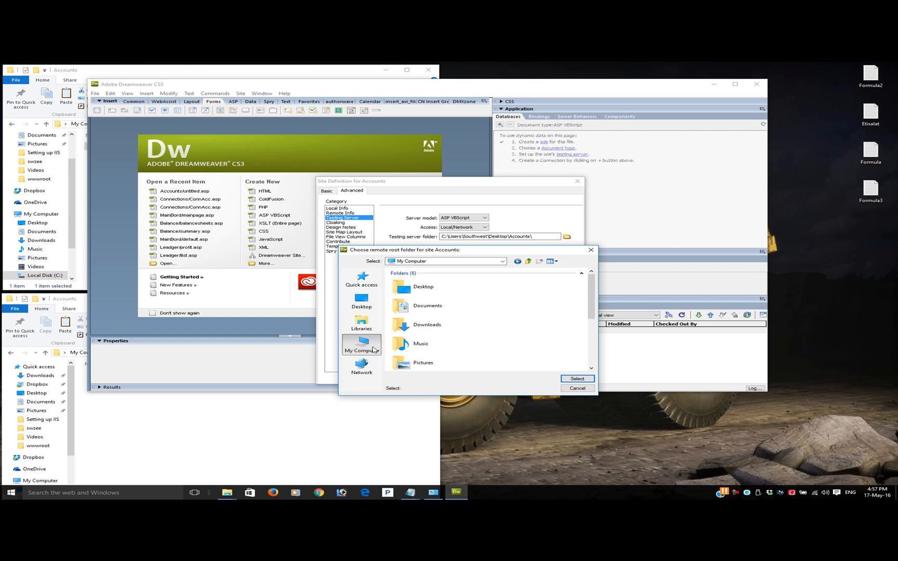
scroll(473, 331, down, 2)
click(368, 373)
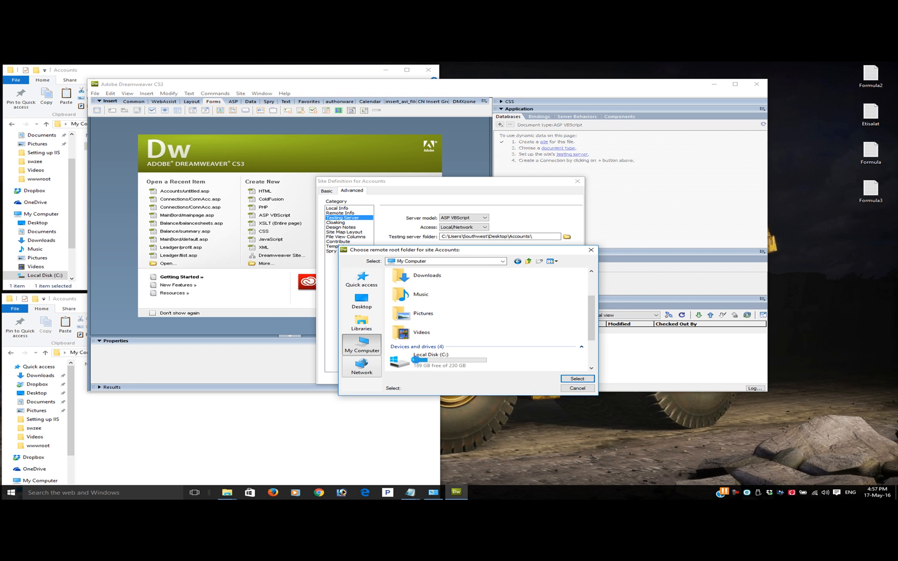
click(363, 347)
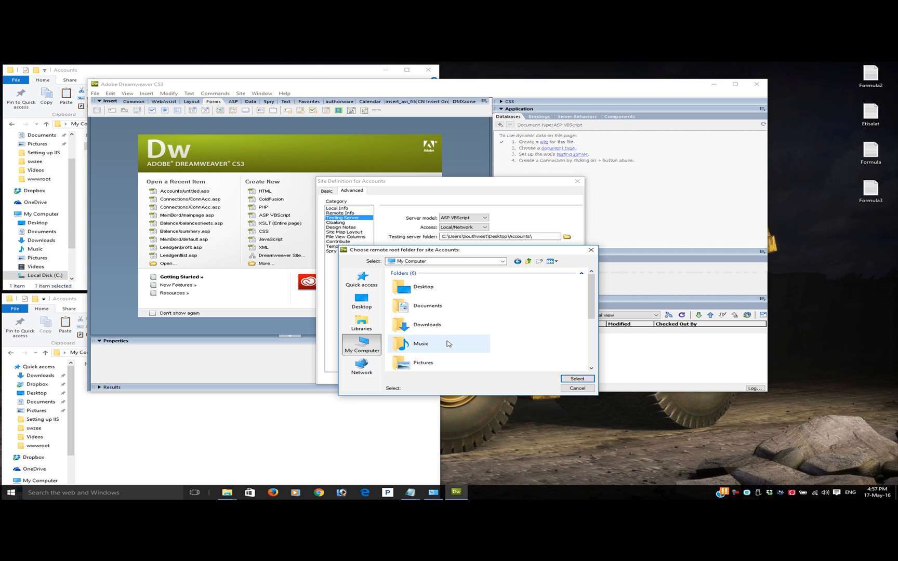
scroll(452, 348, down, 3)
double_click(458, 307)
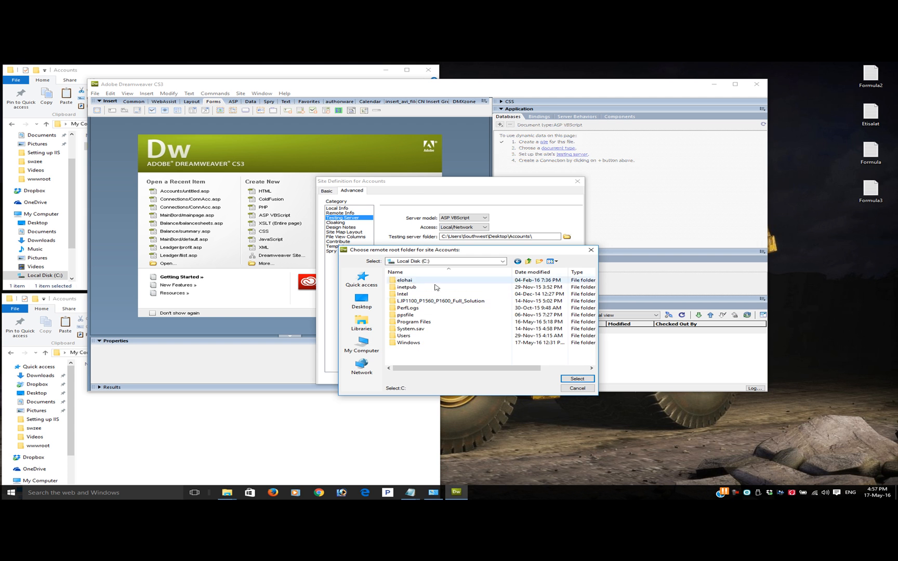
double_click(423, 290)
double_click(423, 308)
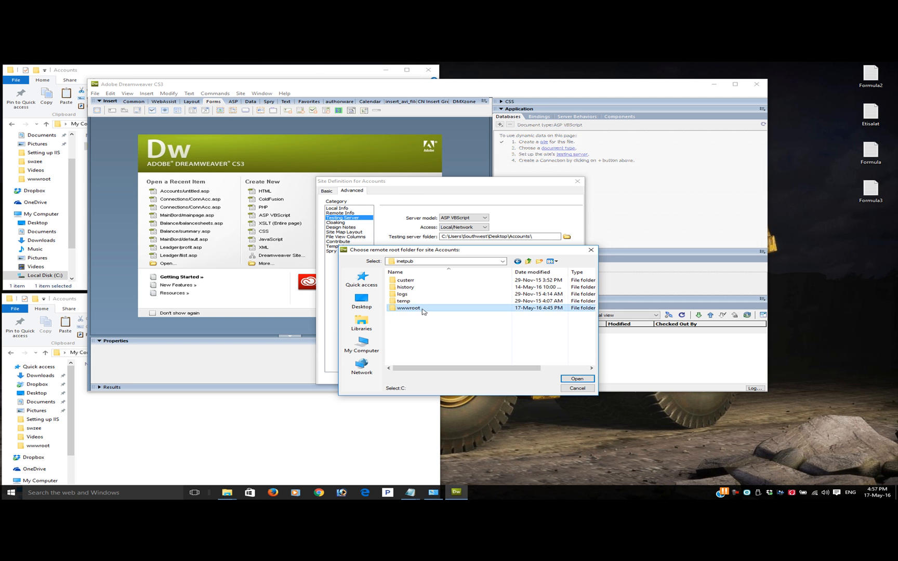
click(427, 289)
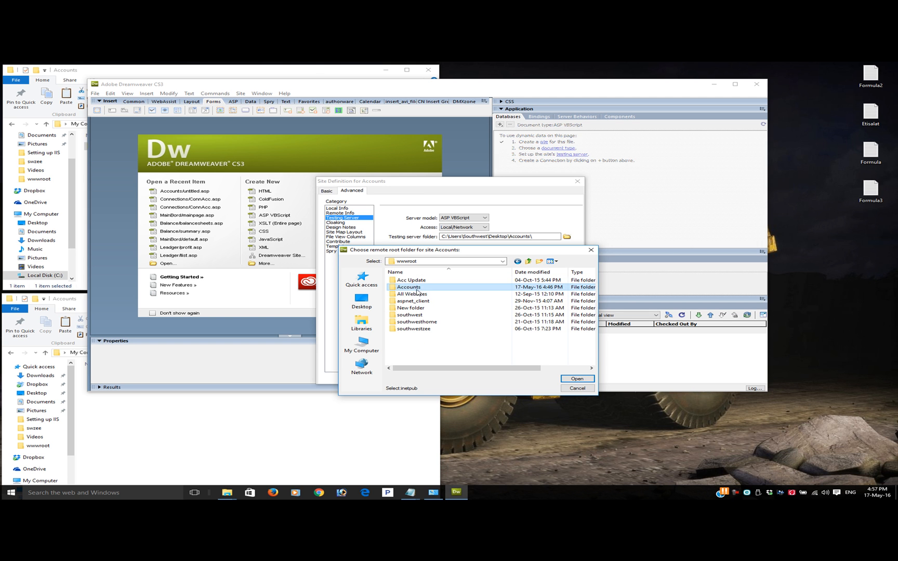
double_click(427, 288)
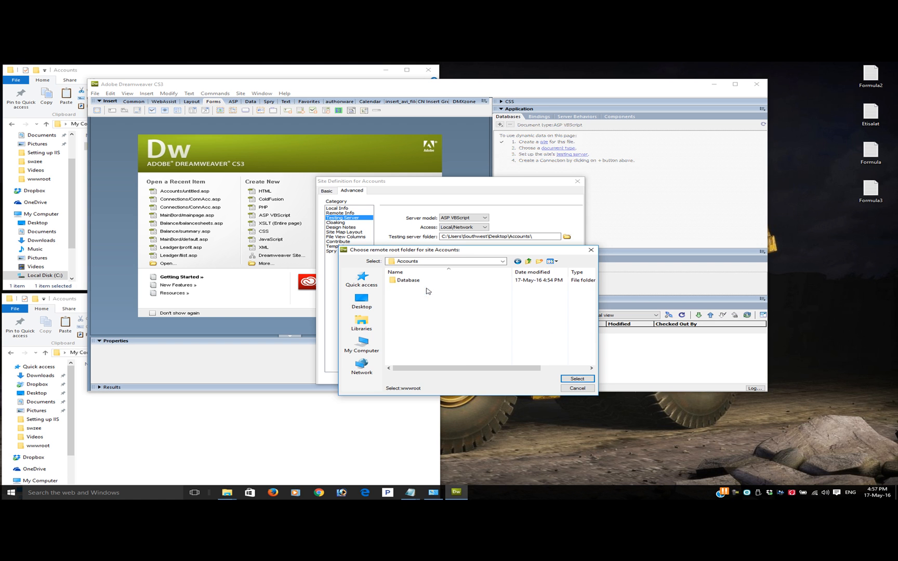
click(585, 379)
click(503, 239)
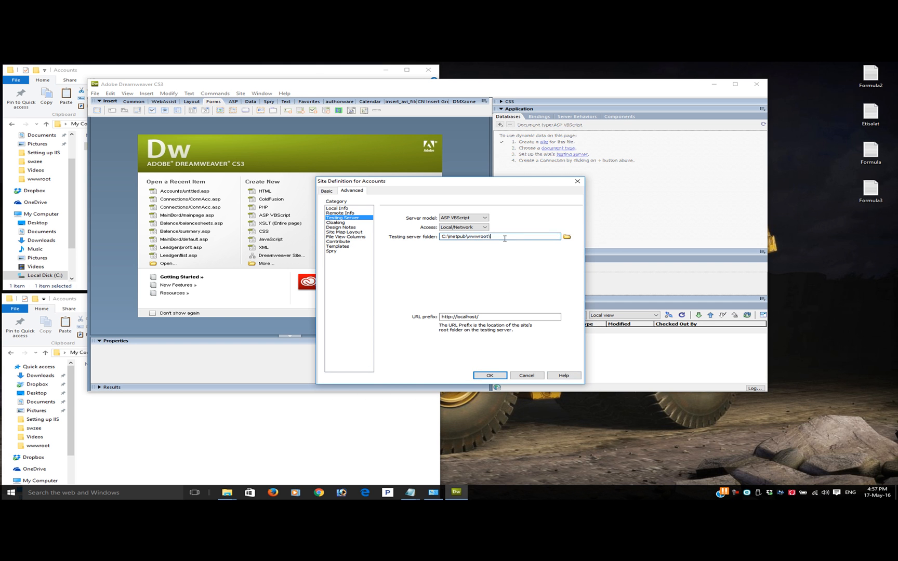
text(Accounts\)
drag(514, 317, 437, 315)
click(493, 317)
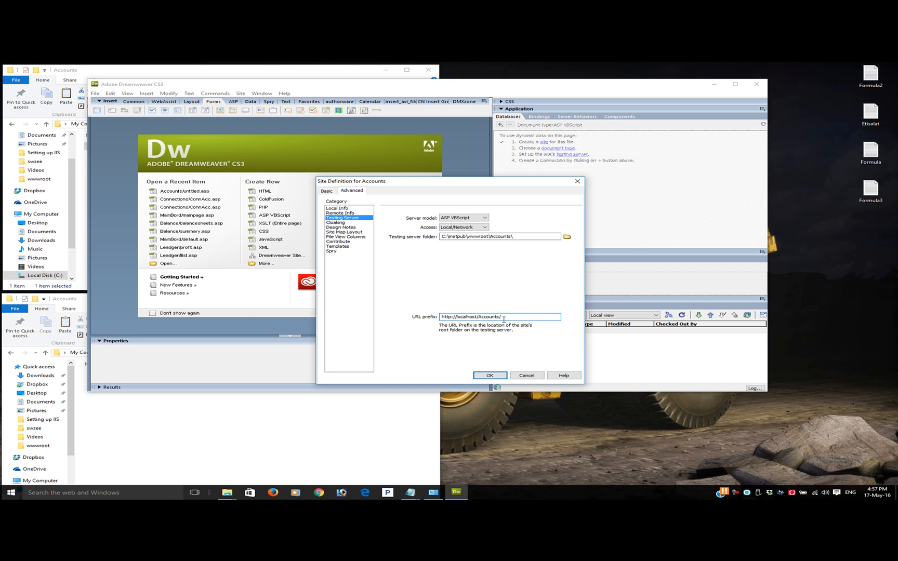
click(511, 236)
text(\)
drag(506, 318, 447, 317)
click(502, 317)
click(499, 376)
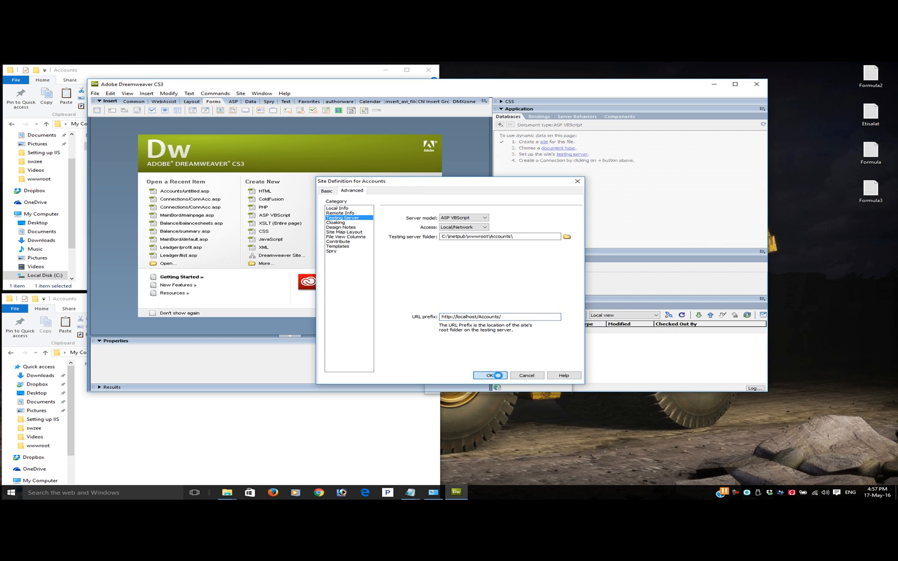
Widen the Local Files column to read the site's path, and uncover the desktop's Accounts folder window to check its contents
click(735, 85)
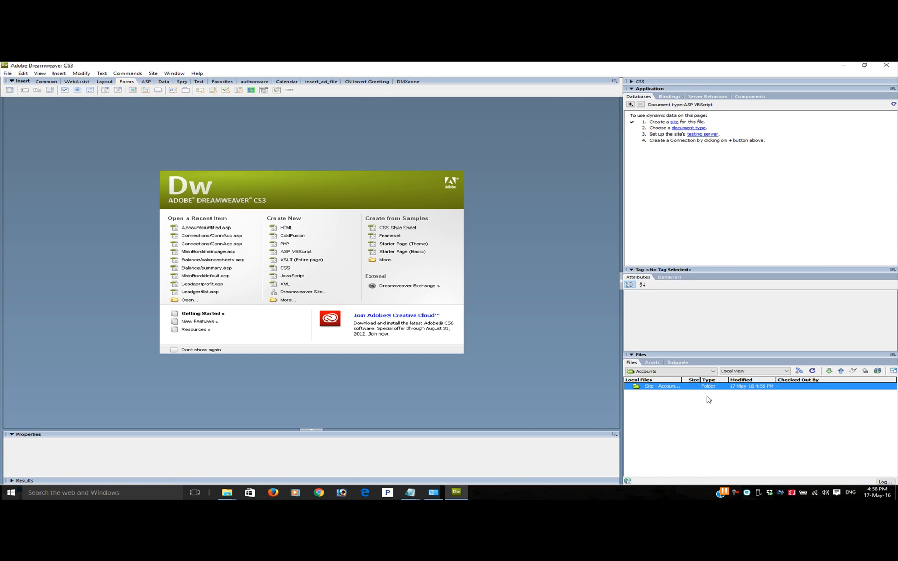
drag(679, 379, 727, 379)
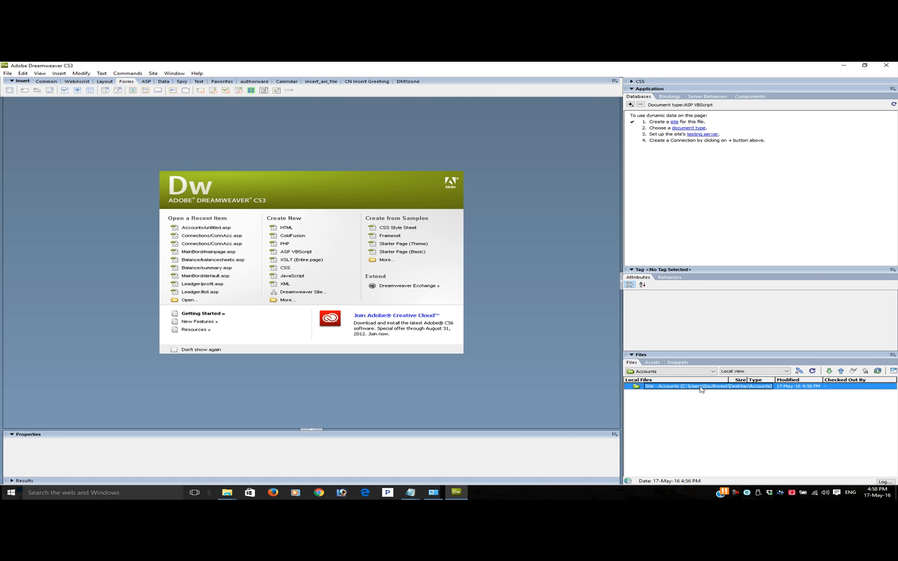
click(864, 65)
drag(307, 84, 421, 84)
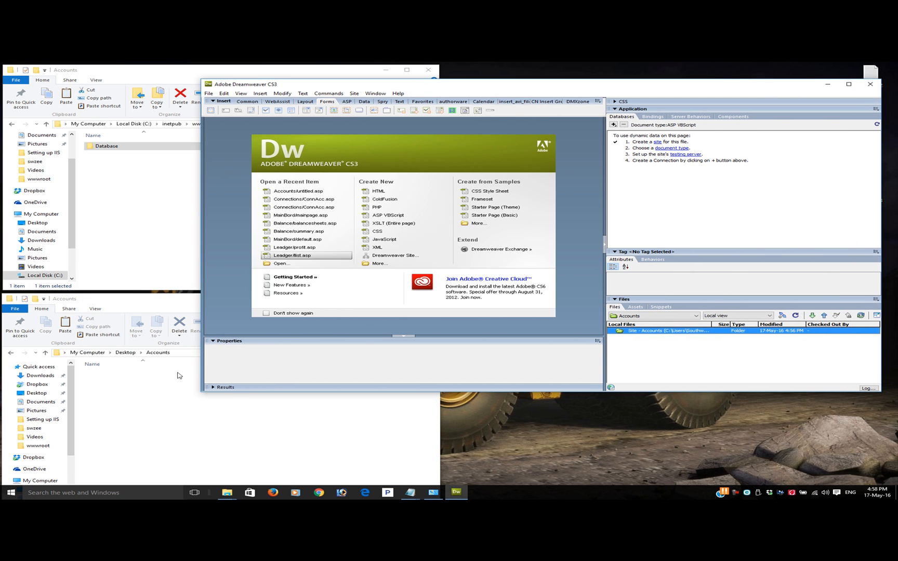
click(144, 412)
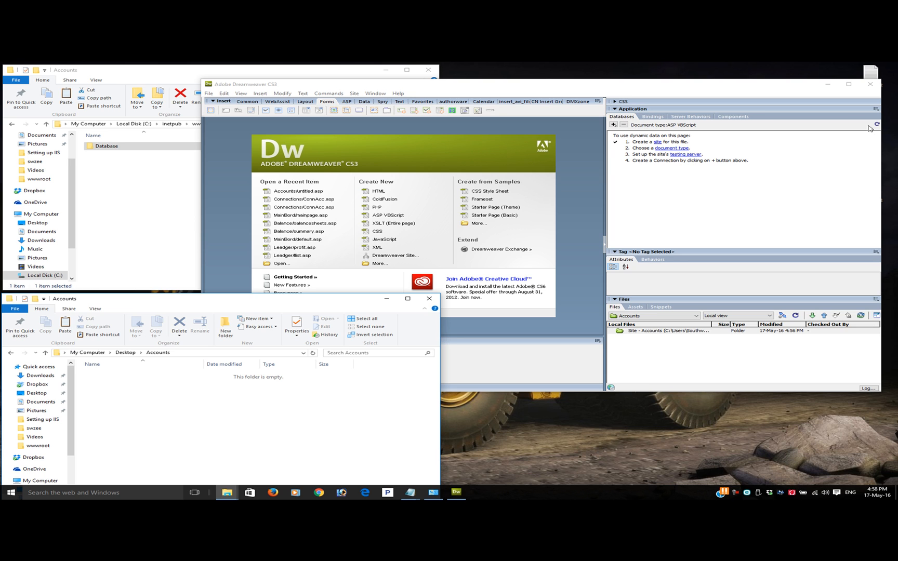
Show local and testing server files side by side, load the testing server's file list, and expand its Database folder
click(848, 84)
click(893, 370)
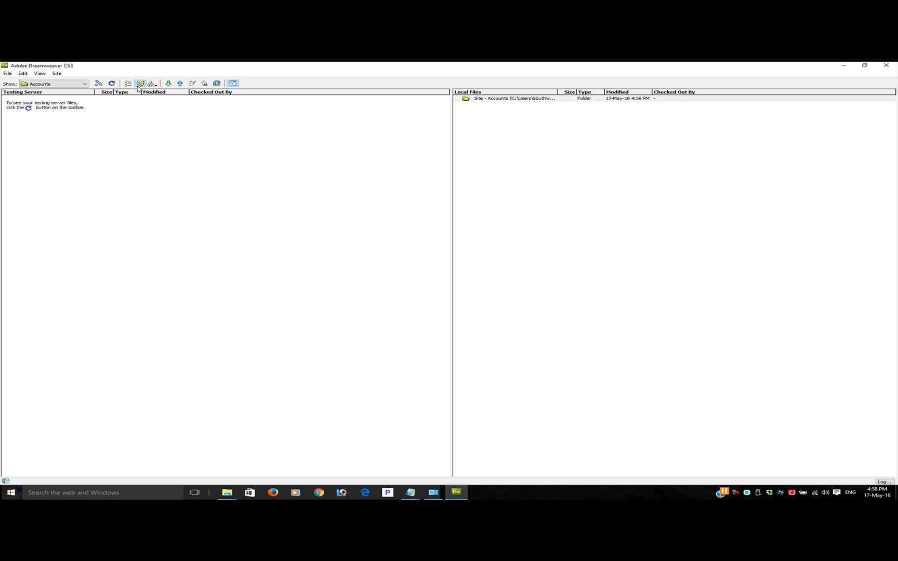
click(111, 84)
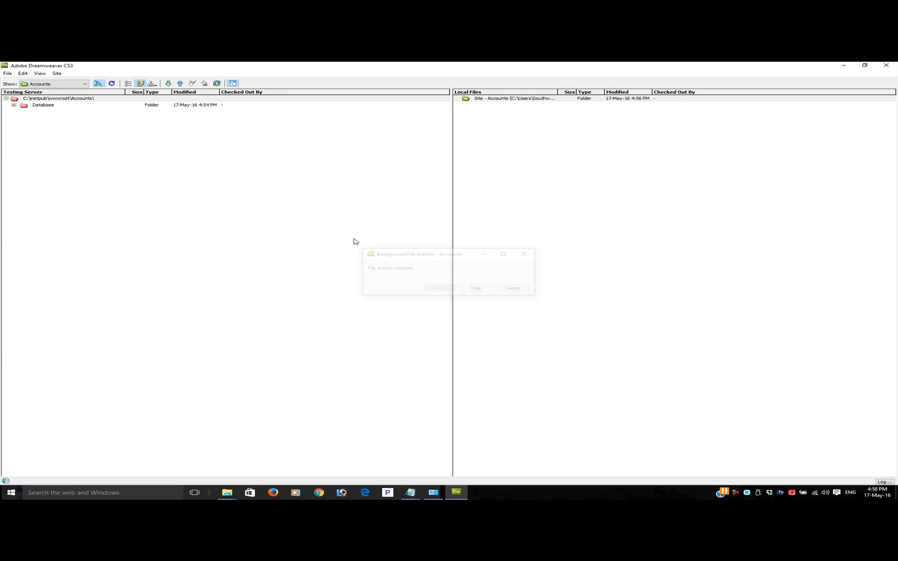
click(14, 104)
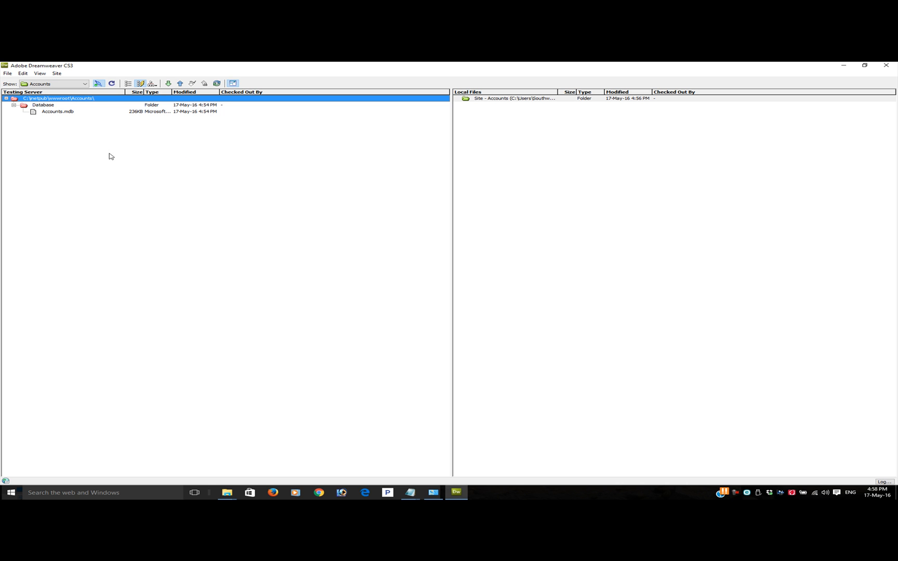
click(365, 492)
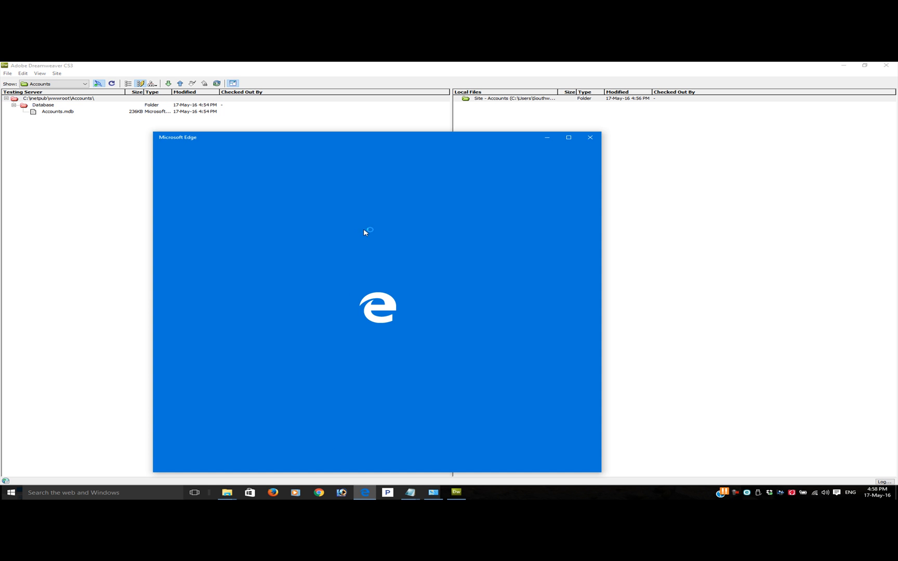
click(395, 151)
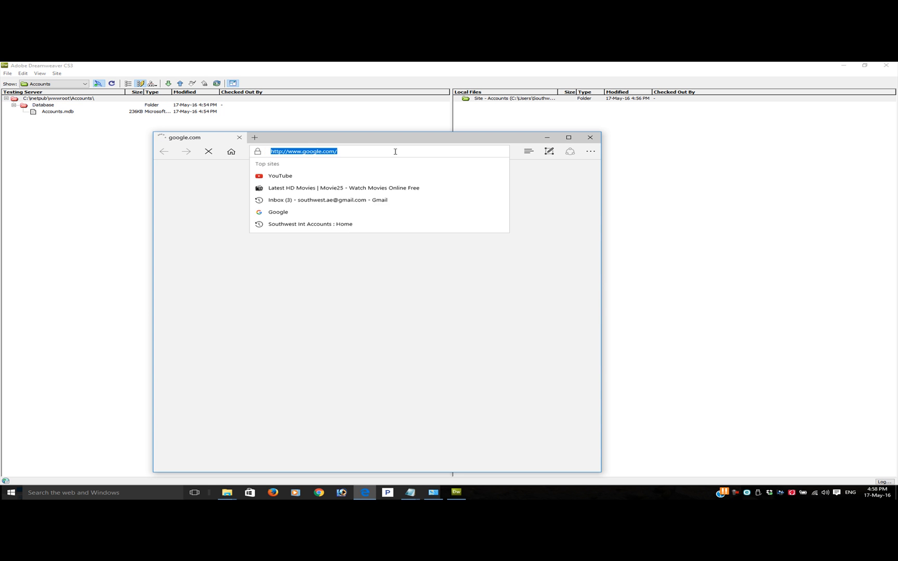
click(595, 140)
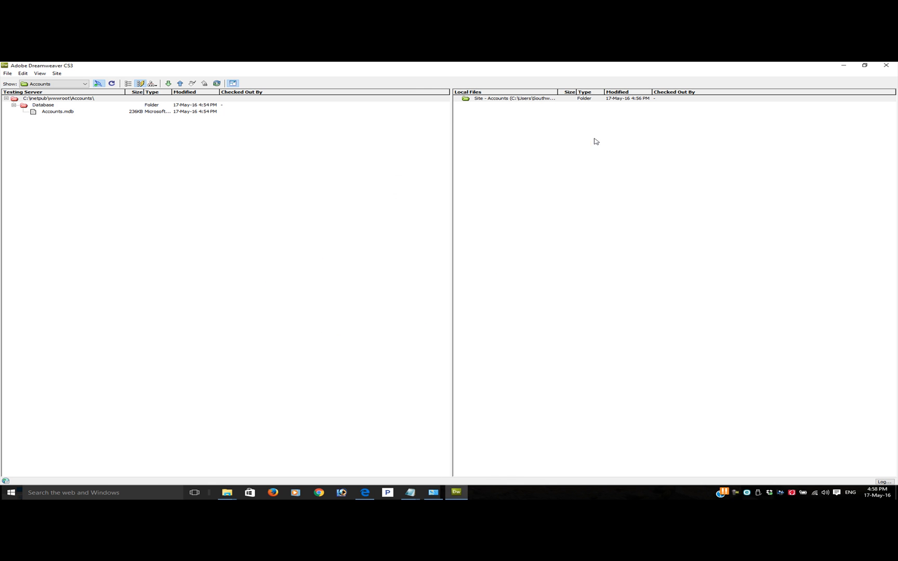
Get the Database folder from the testing server into the local site, expand the local copy, and return to the normal workspace
click(39, 107)
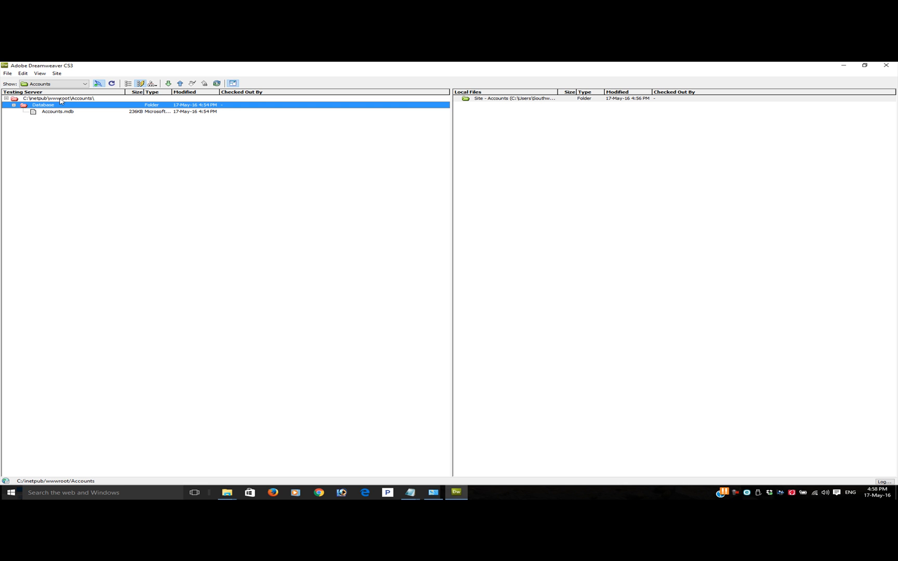
click(168, 84)
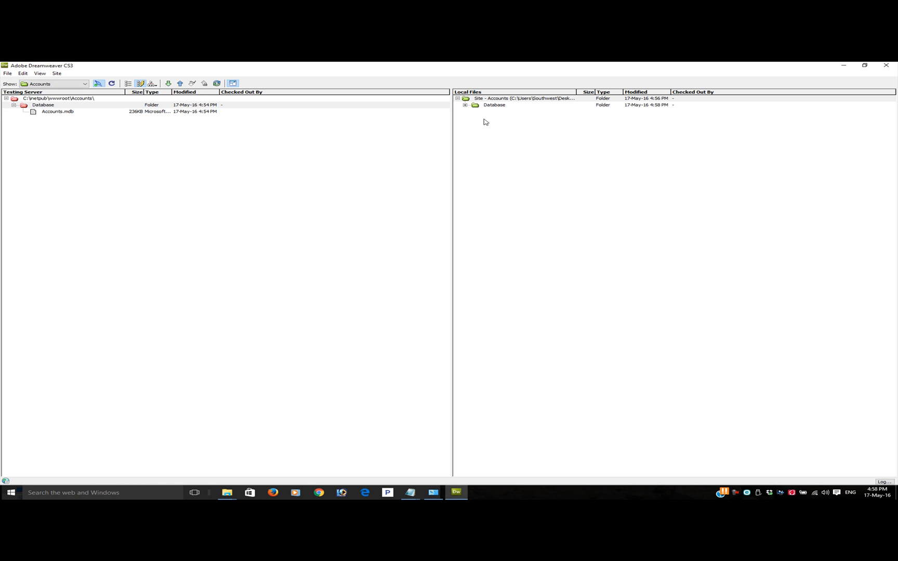
click(465, 106)
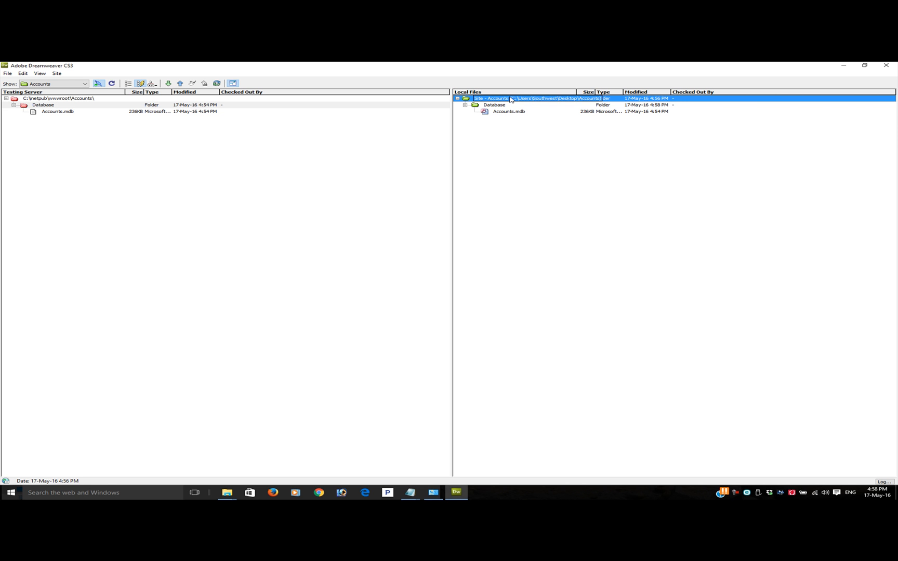
click(895, 64)
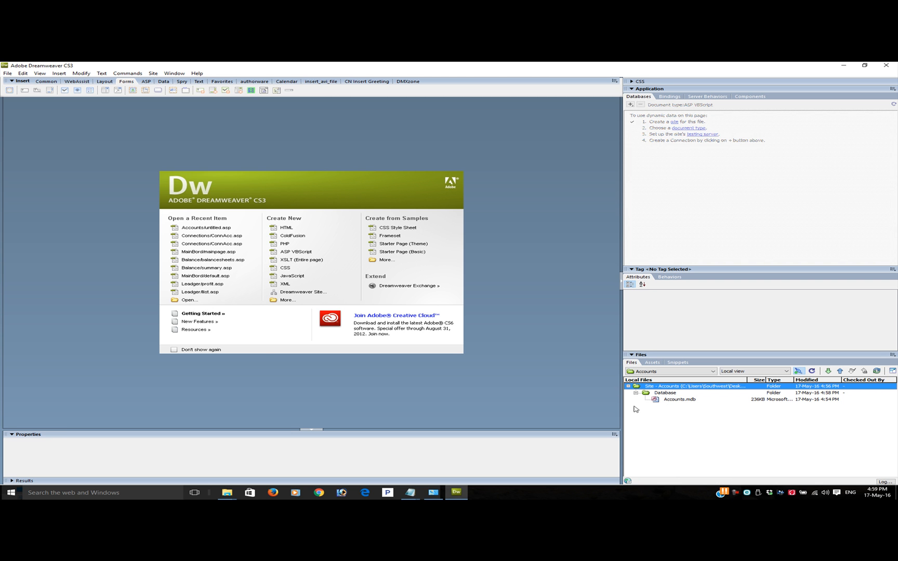
Check the contents of the Database folder in the desktop's Accounts folder window, and return to a maximized Dreamweaver
click(865, 65)
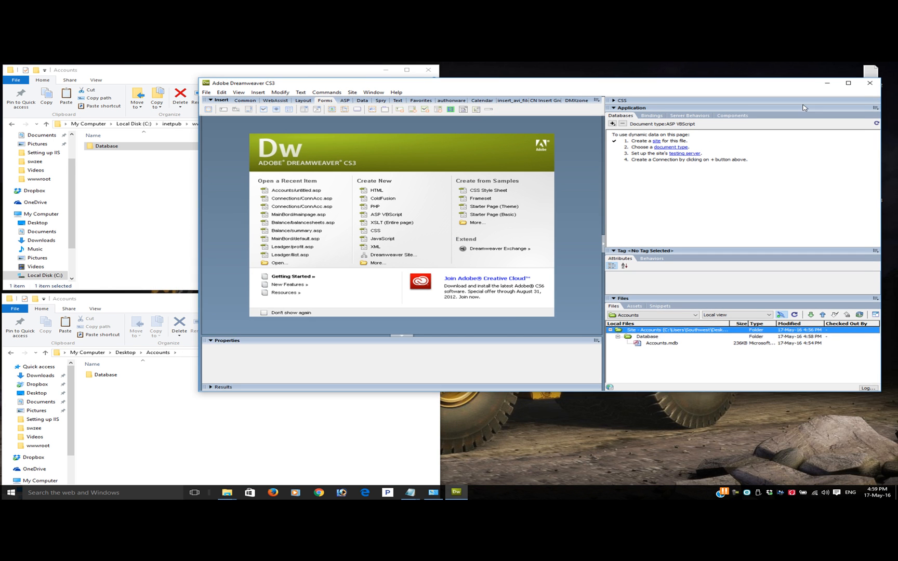
click(316, 443)
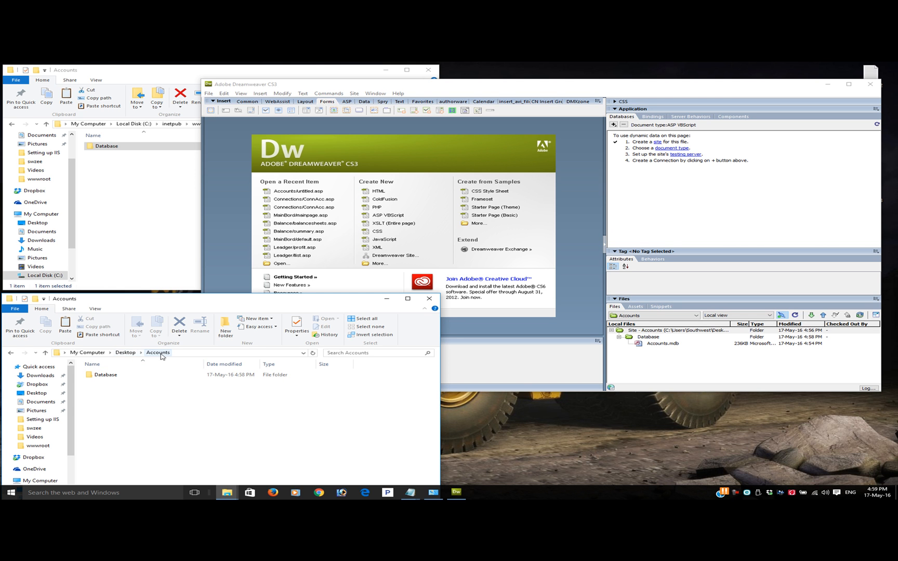
double_click(104, 375)
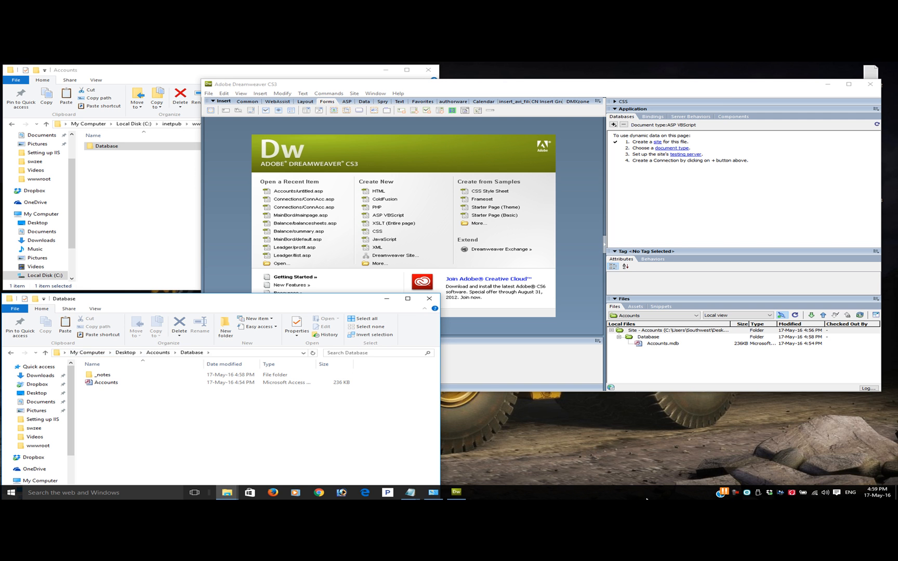
click(728, 91)
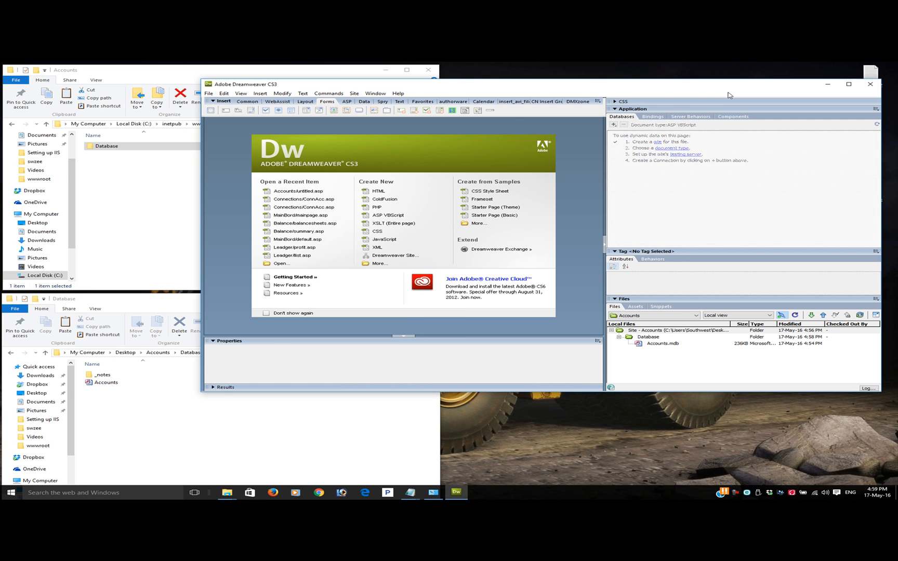
click(849, 84)
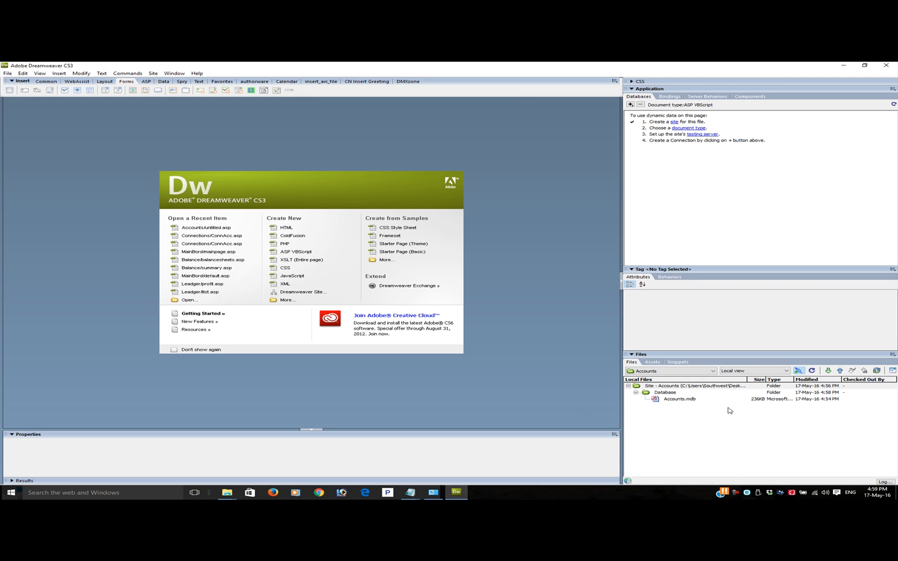
click(734, 494)
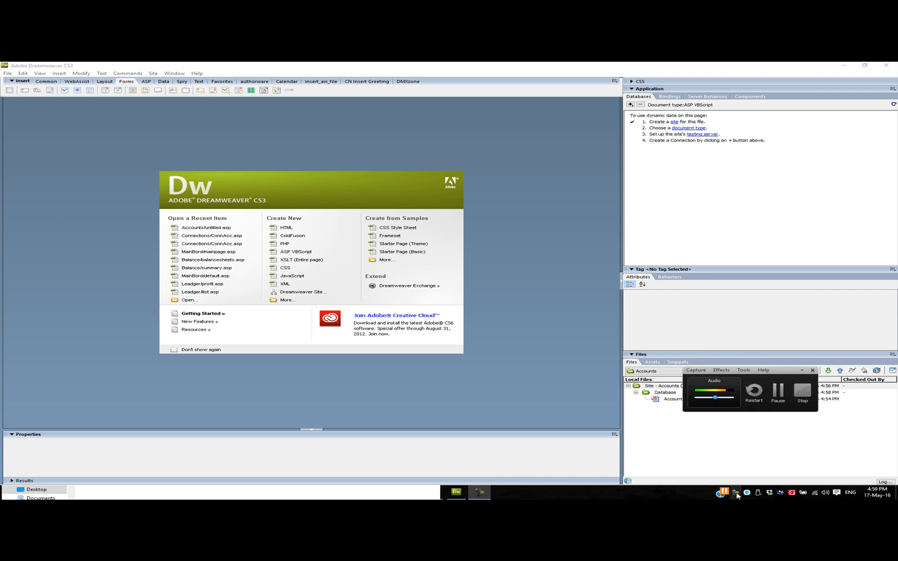
click(775, 396)
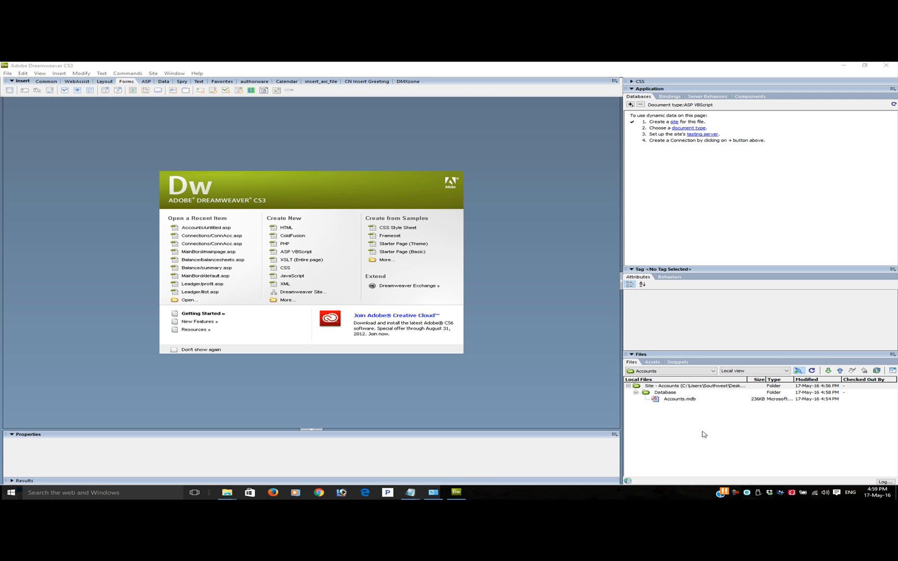
click(677, 387)
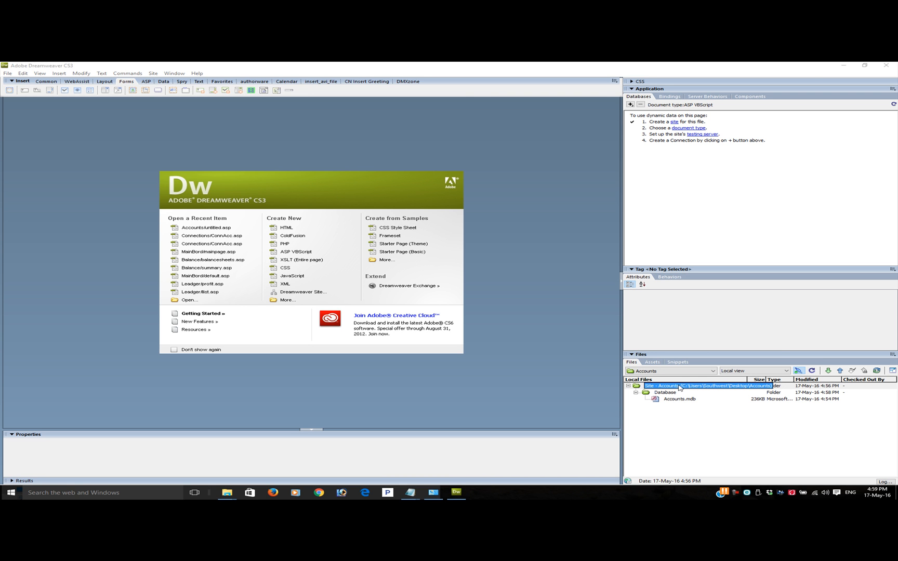
Create an untitled.asp page in the root of the local Accounts site and open it
right_click(679, 387)
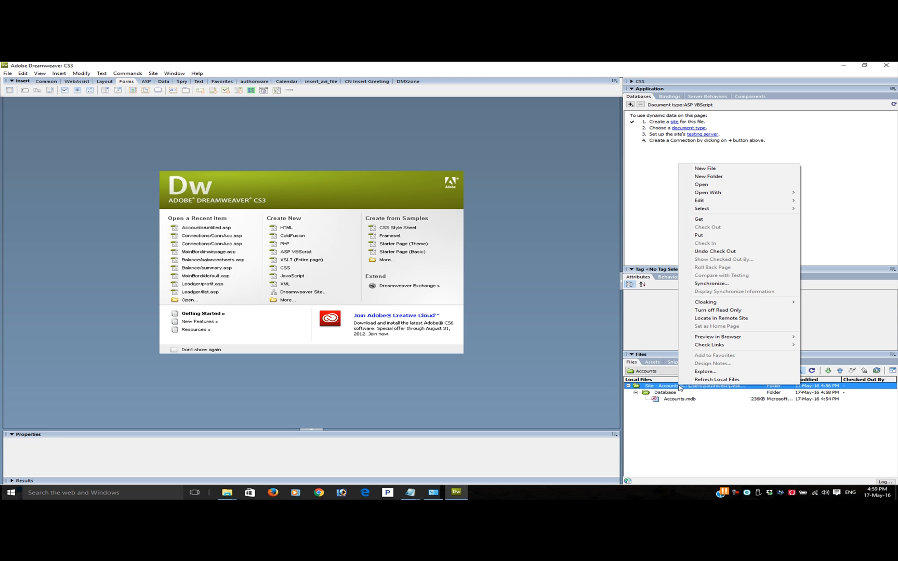
click(712, 169)
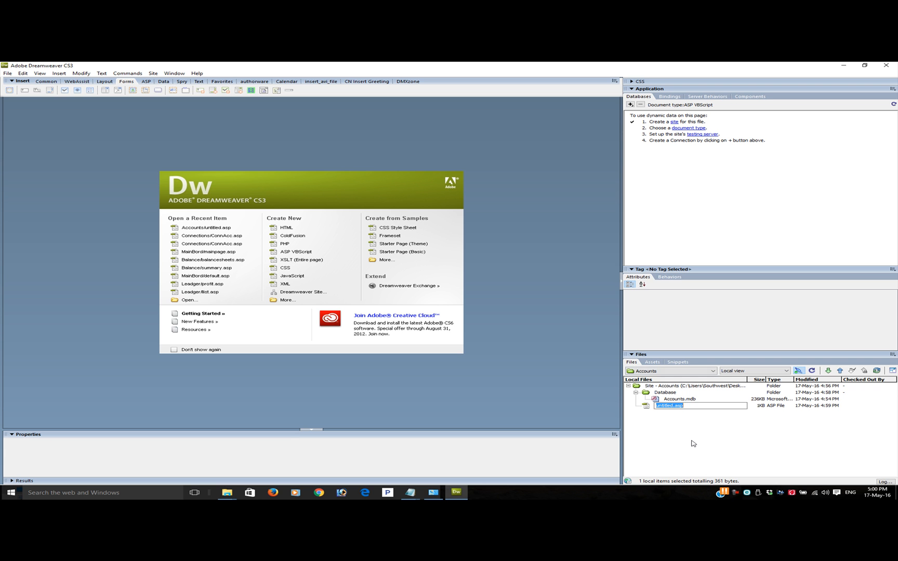
double_click(672, 407)
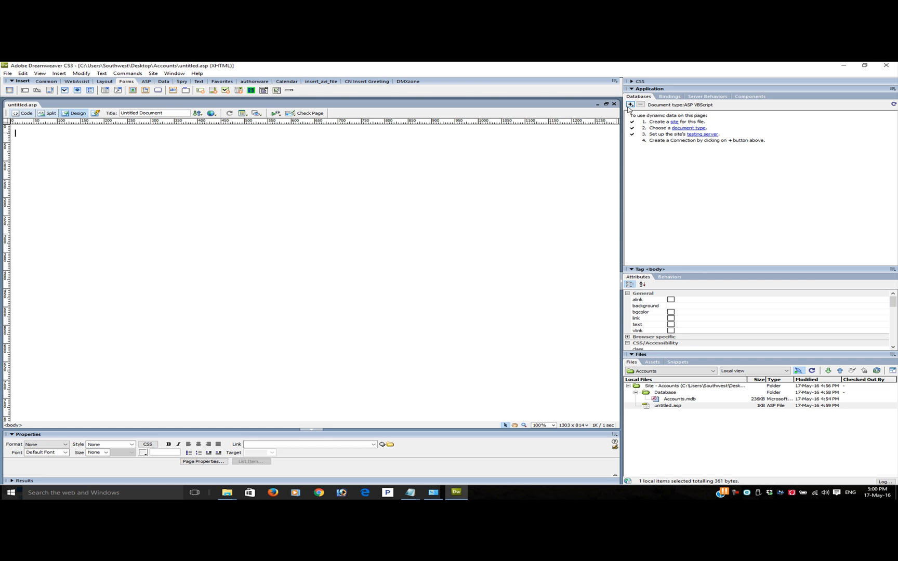
Start a custom connection string for the database and name the connection CannAcc
click(630, 106)
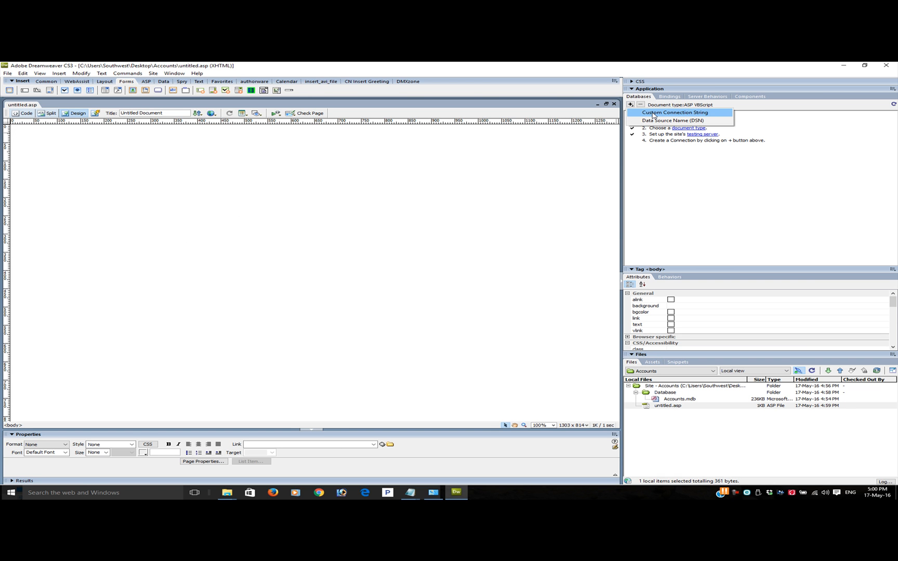
click(653, 114)
drag(425, 255, 330, 252)
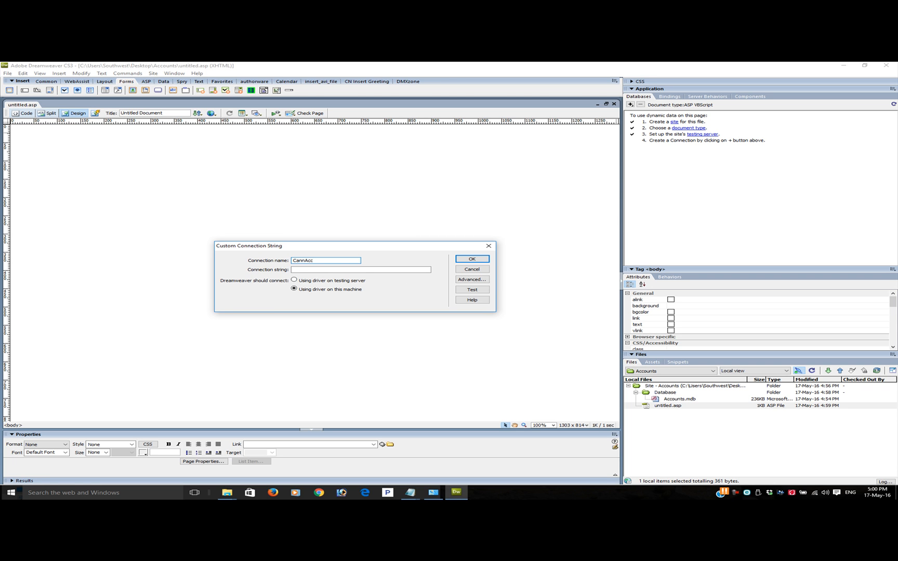
click(320, 269)
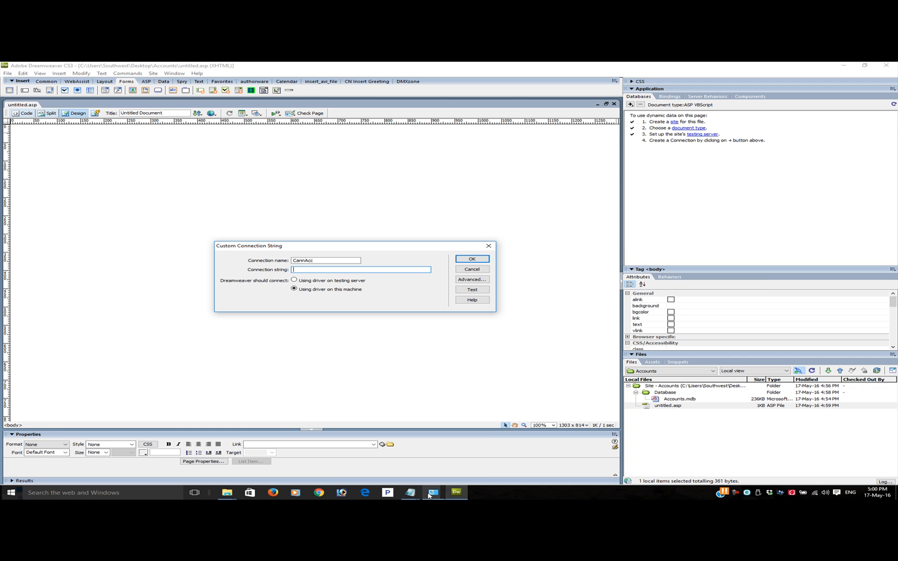
Switch to the Formula3 note in Notepad and change the database file in the connection string to Accounts.mdb
mouse_move(412, 495)
click(437, 440)
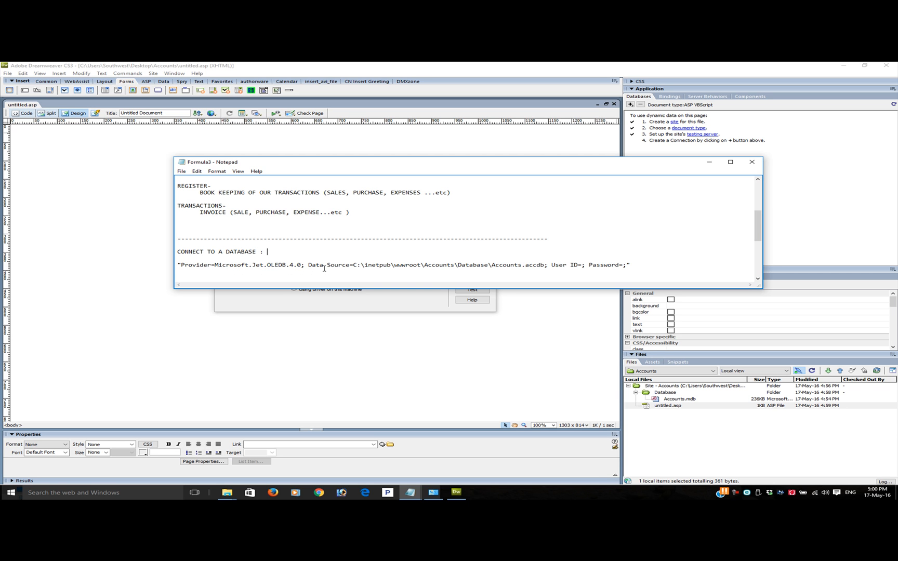
drag(356, 265, 547, 265)
click(367, 270)
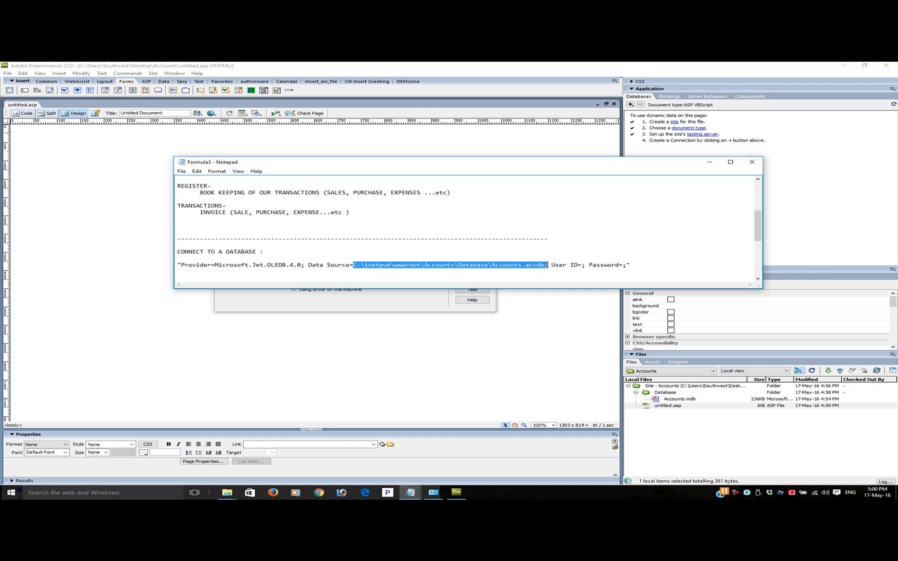
click(575, 271)
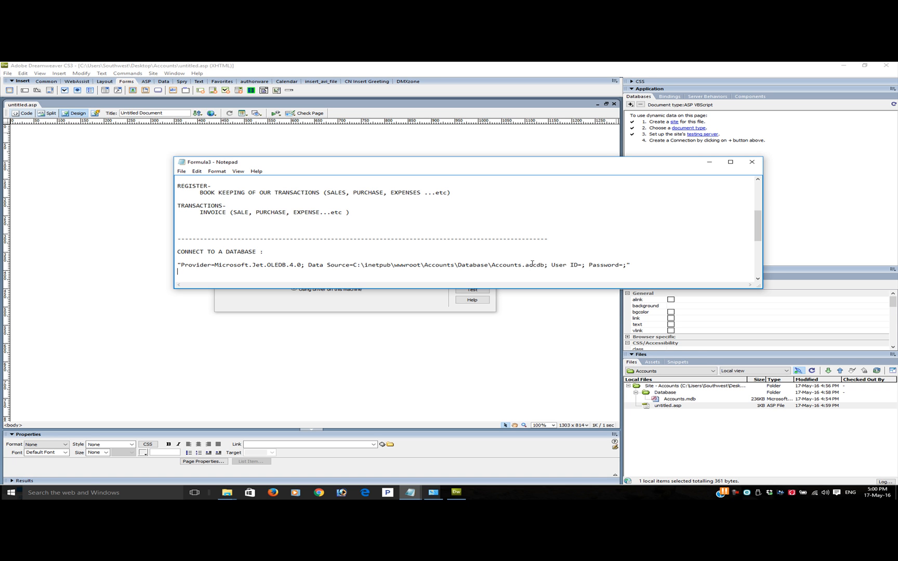
mouse_move(526, 266)
mouse_down()
mouse_move(631, 266)
mouse_move(536, 268)
mouse_up()
key(Delete)
text(m)
Copy the whole quoted connection string from the note into the CannAcc connection and choose the driver on the testing server
drag(626, 266, 181, 266)
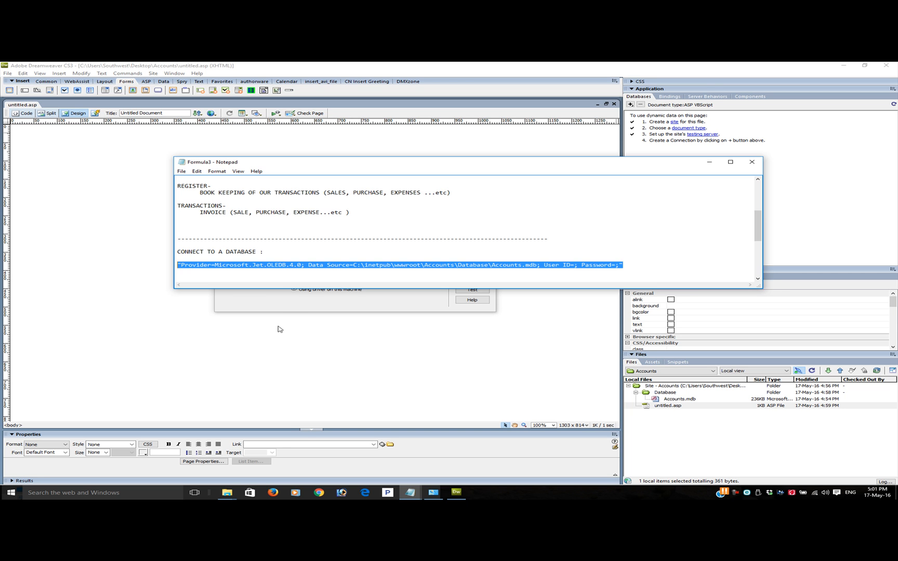
click(274, 307)
click(306, 270)
key(ctrl+v)
click(312, 282)
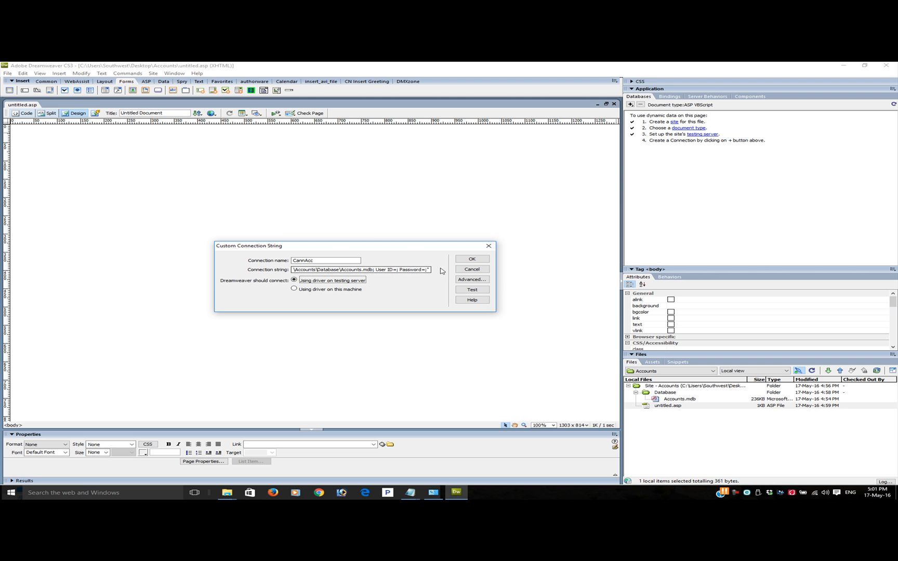
Test the CannAcc connection, dismiss the test message and create the connection
click(467, 293)
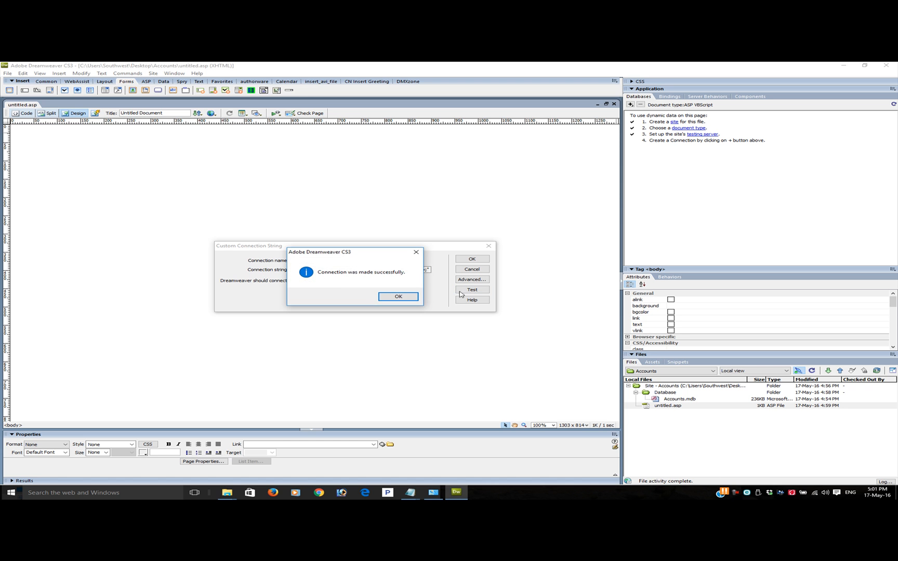
click(404, 298)
click(471, 261)
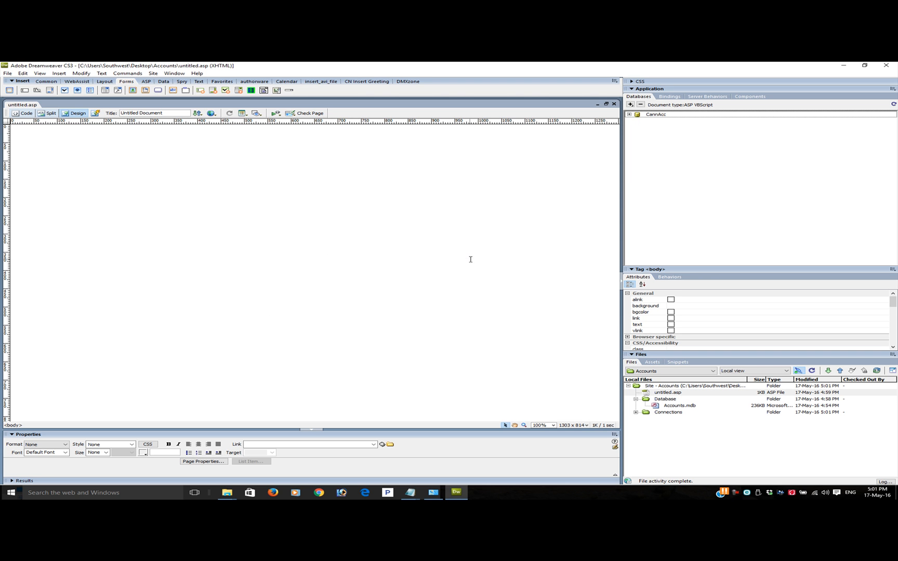
Expand the CannAcc connection's tables and check the columns of TestTable
click(628, 115)
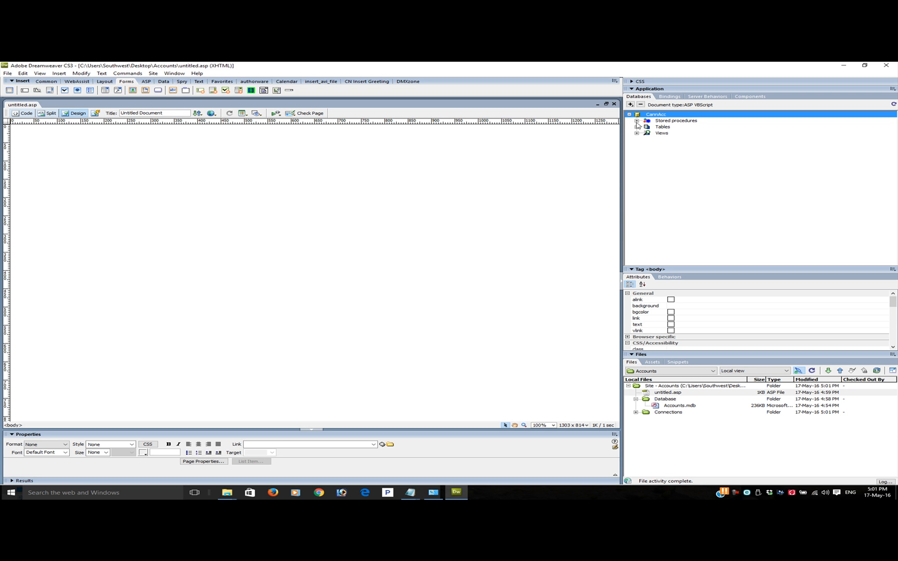
click(637, 127)
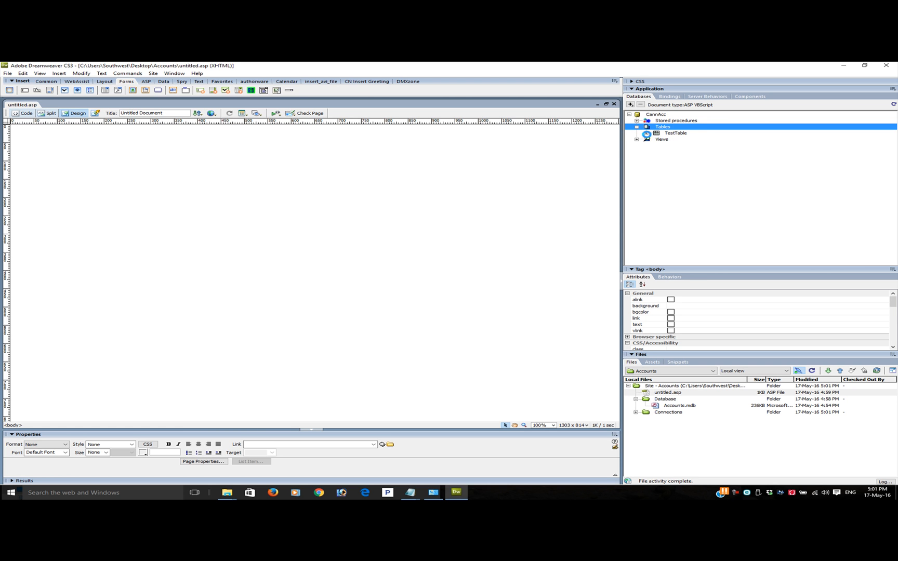
click(646, 133)
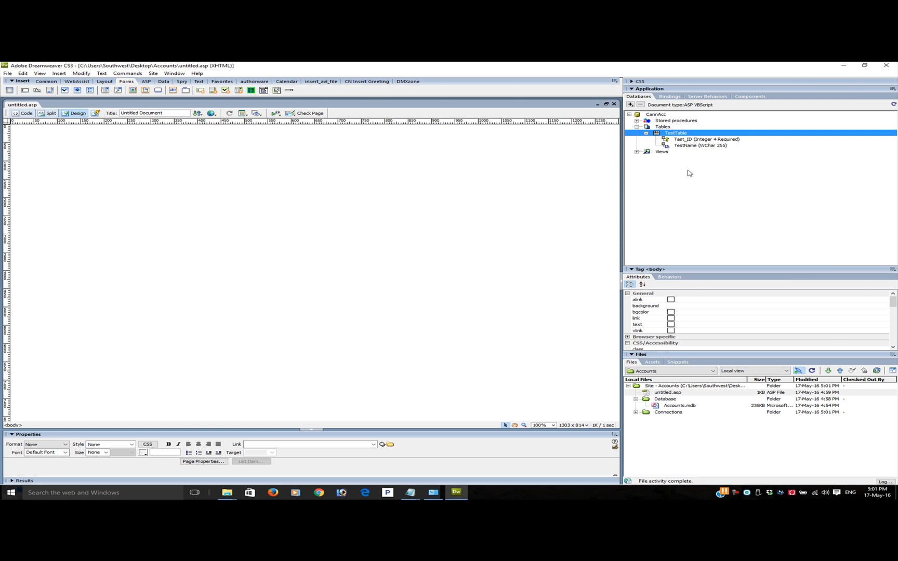
click(864, 66)
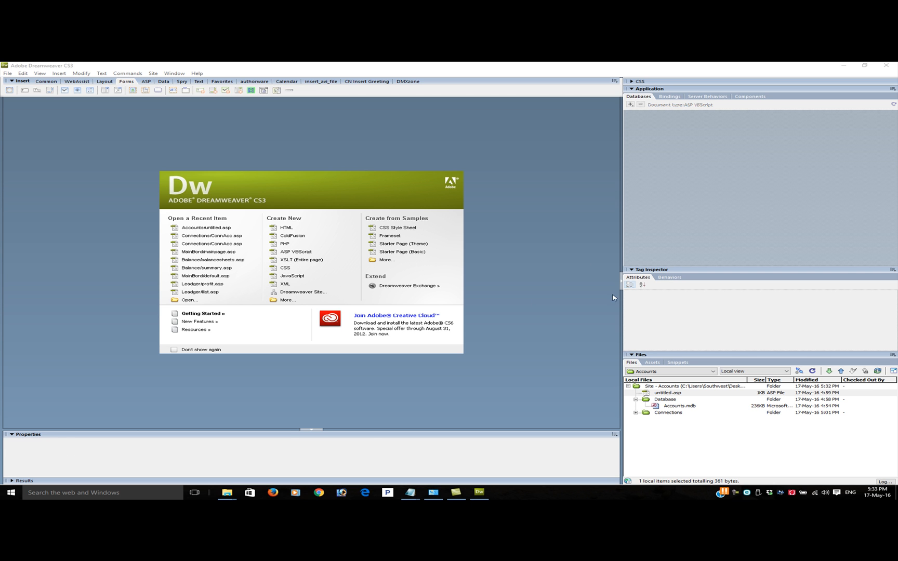
Open and close untitled.asp, and rename the file as default.asp in the local site
double_click(664, 394)
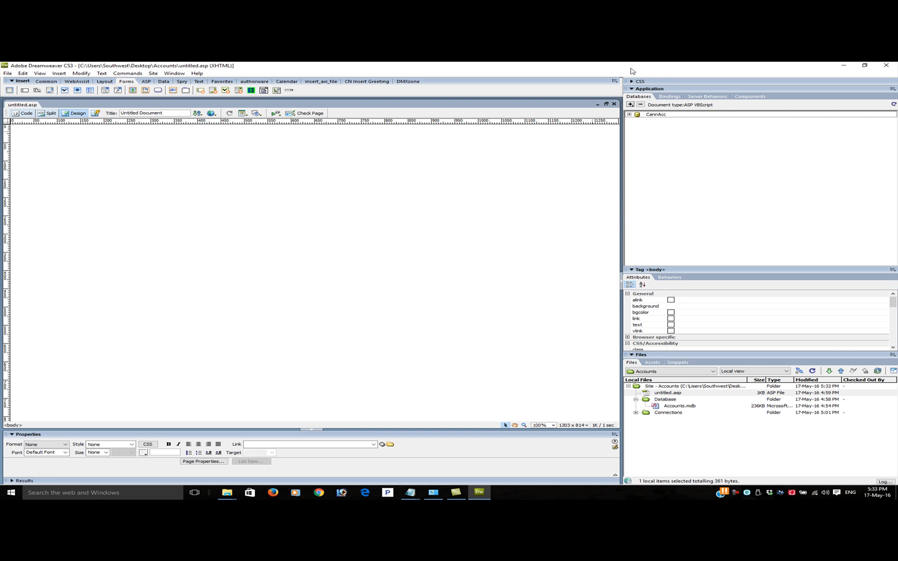
click(614, 104)
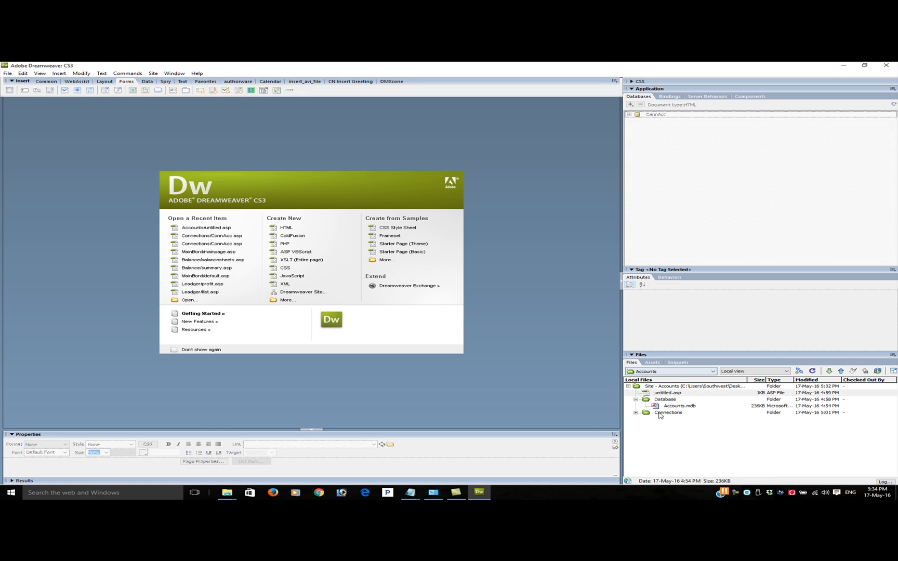
click(663, 393)
right_click(663, 394)
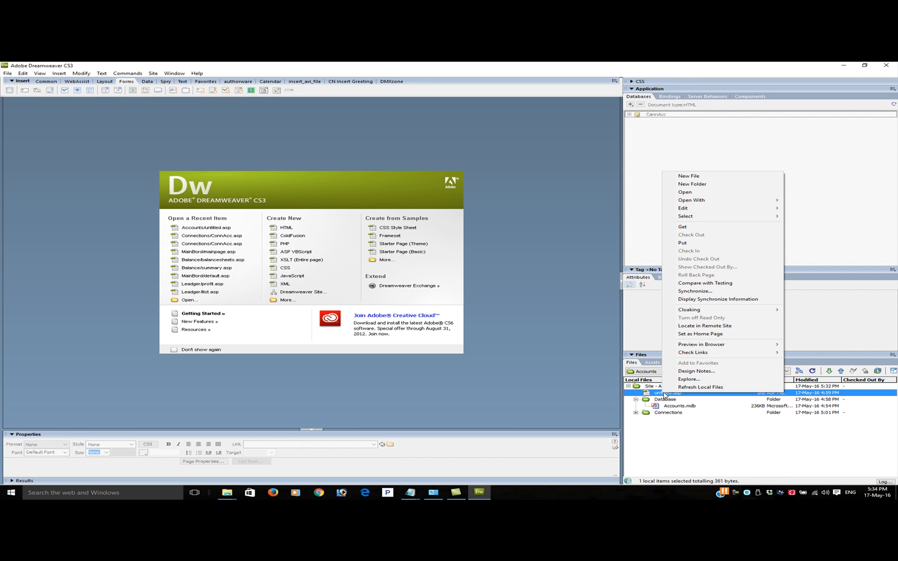
mouse_move(717, 217)
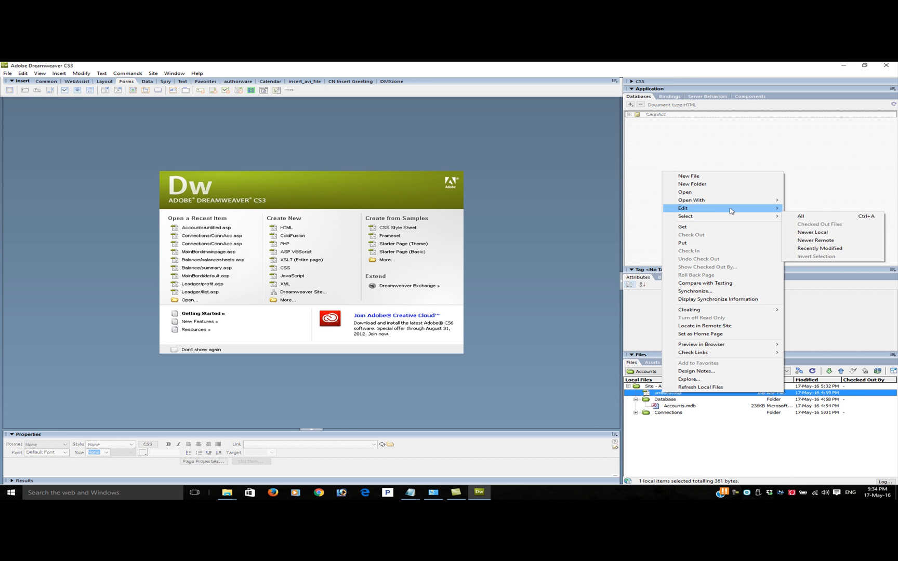
click(804, 249)
click(662, 391)
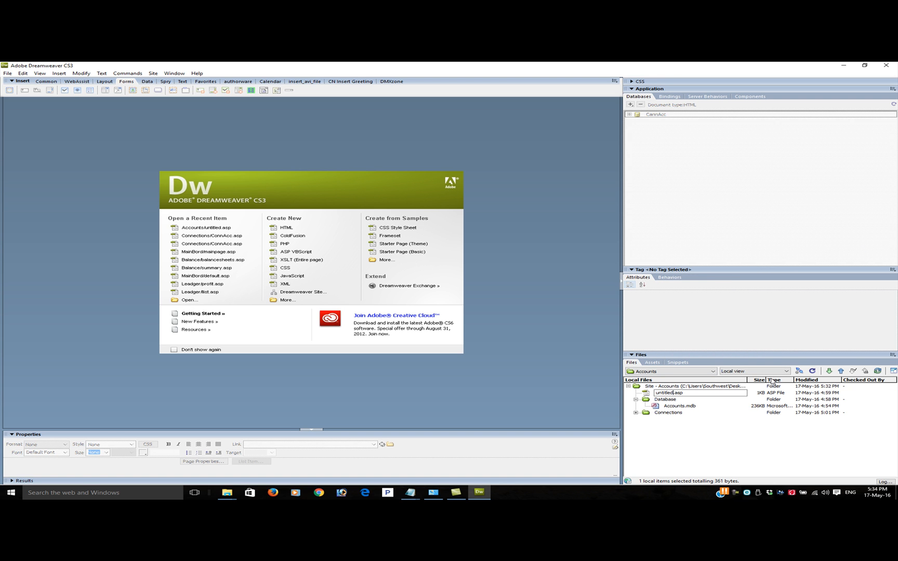
key(BackSpace)
key(BackSpace)
key(BackSpace)
key(BackSpace)
key(BackSpace)
key(BackSpace)
key(BackSpace)
key(BackSpace)
text(deaf)
key(BackSpace)
key(BackSpace)
key(Return)
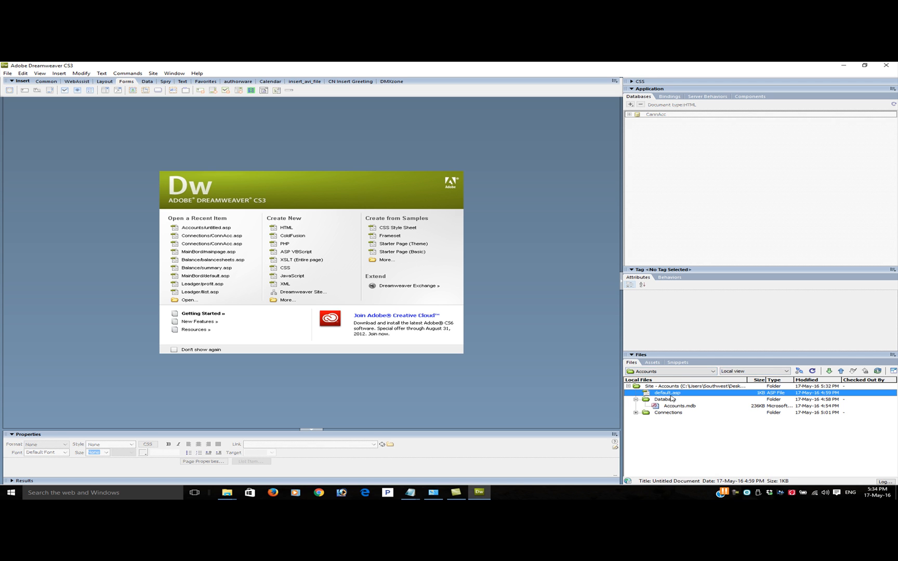
Open default.asp, enter the line "This is my Accounting Web App ..." and make it bold
double_click(668, 393)
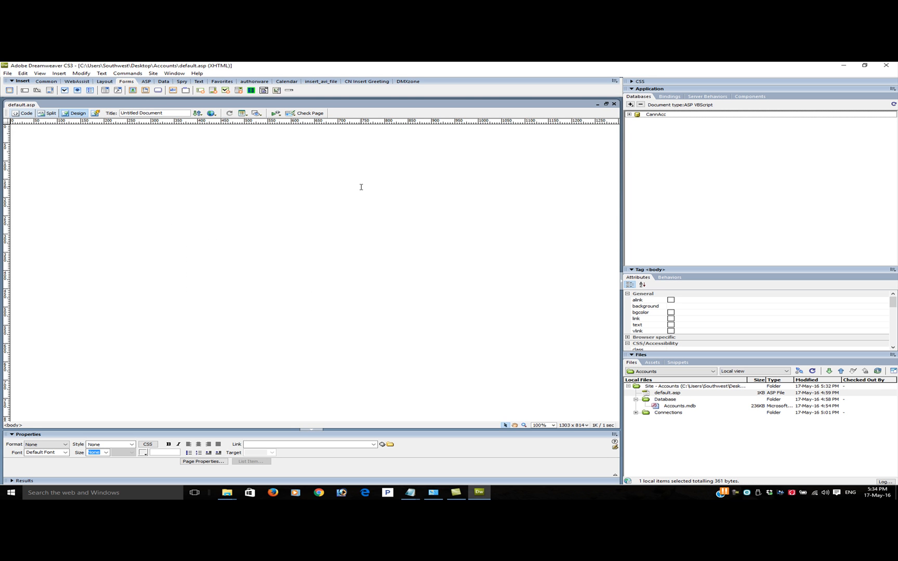
text(This is my Accounting Web App ...)
drag(128, 135, 14, 133)
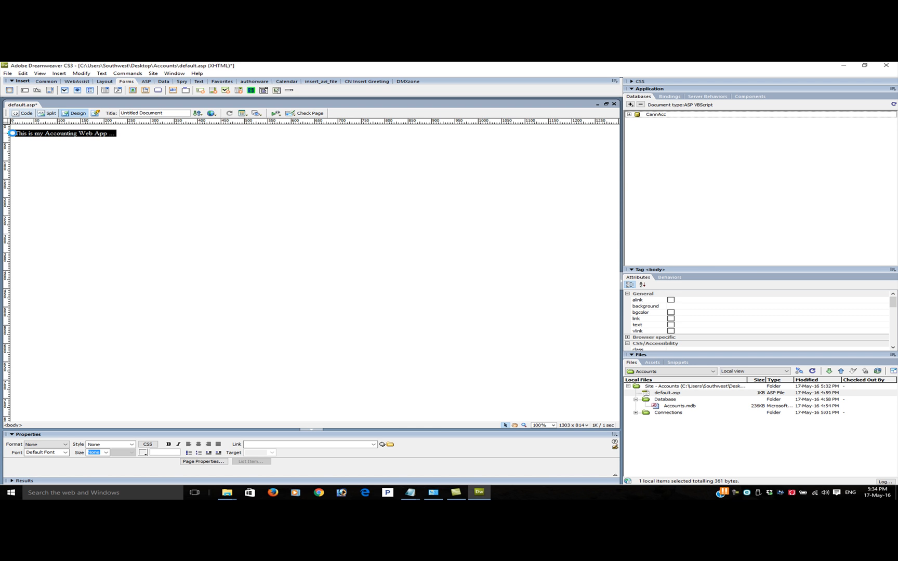
click(66, 164)
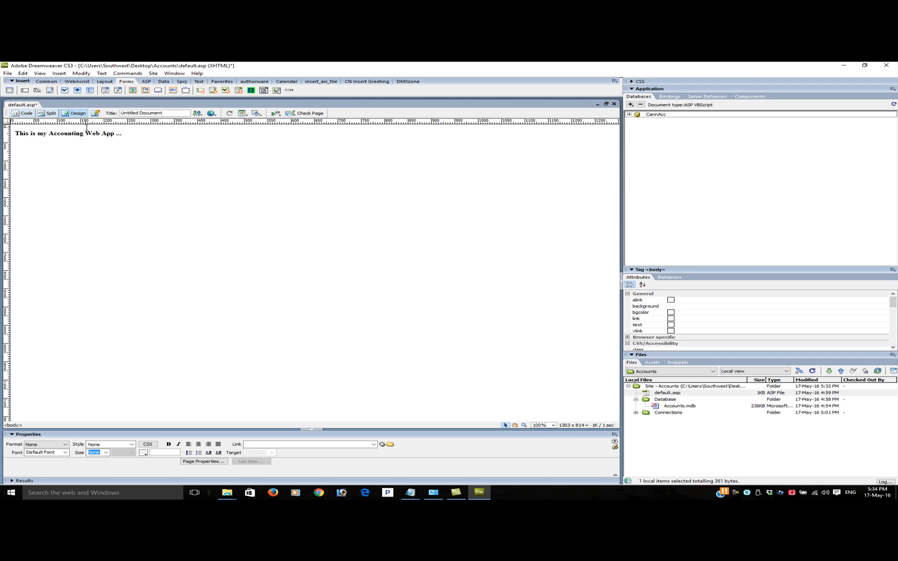
Save default.asp and close the page
click(8, 73)
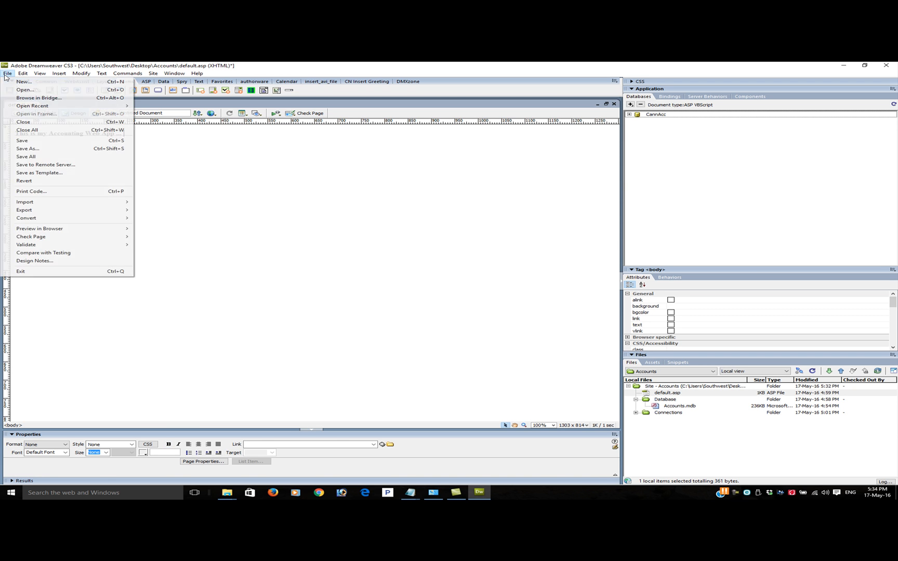
click(36, 141)
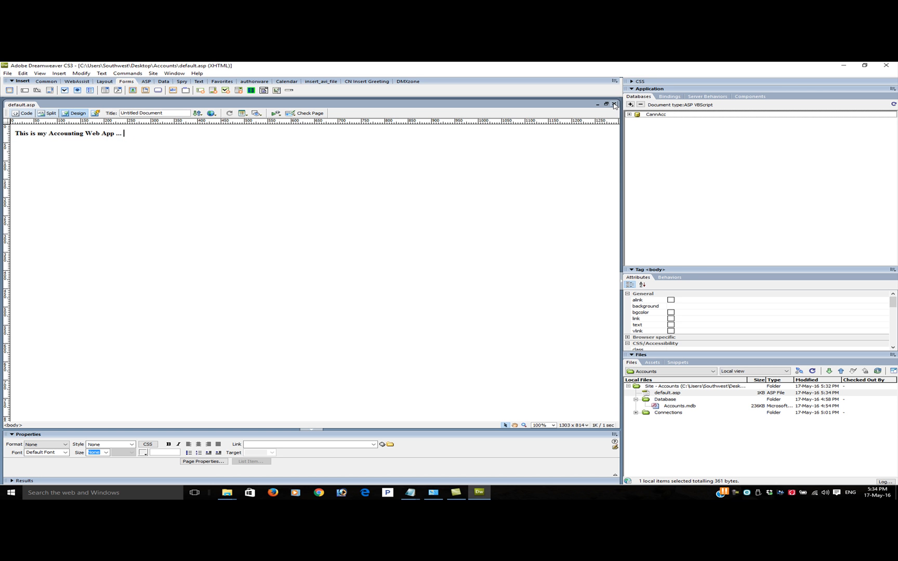
click(614, 106)
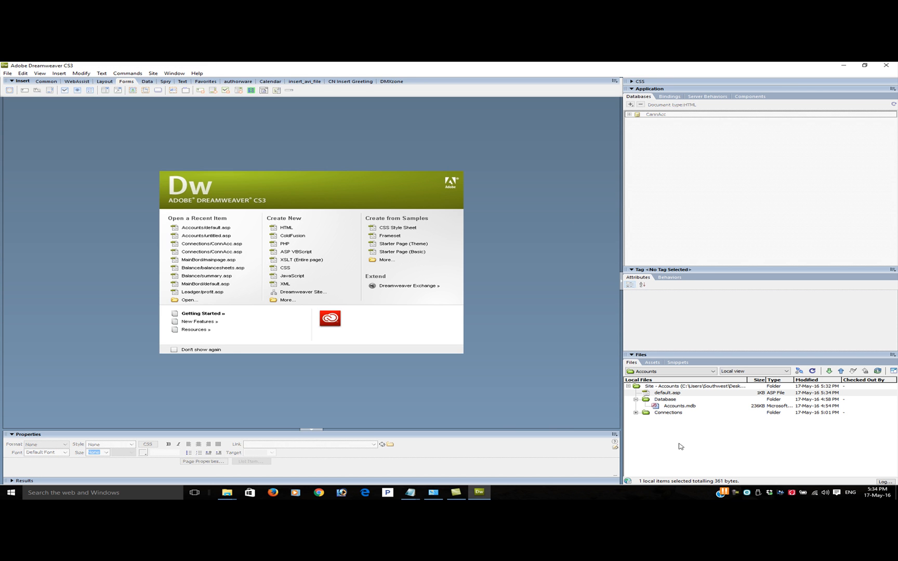
Expand the site's file view to show testing server and local files side by side, and load the testing server's list
click(680, 392)
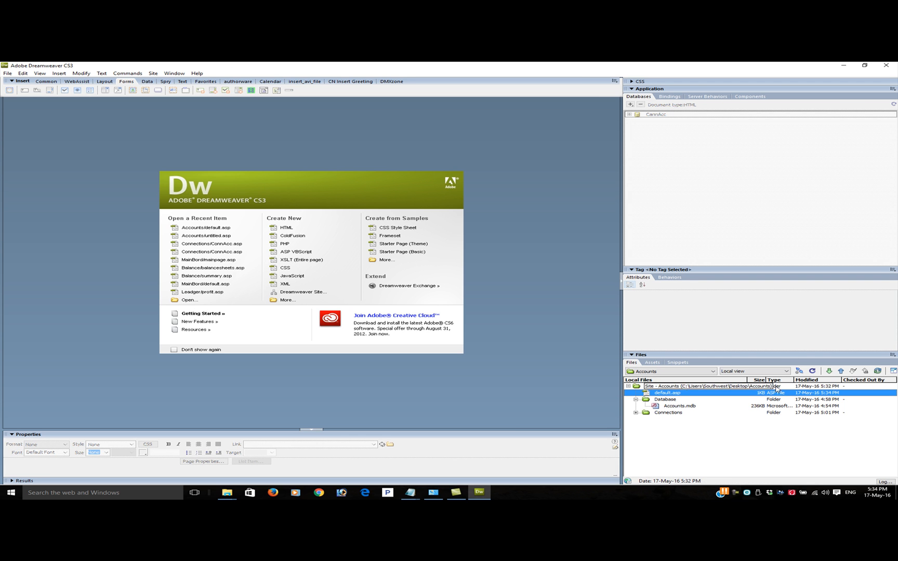
click(893, 370)
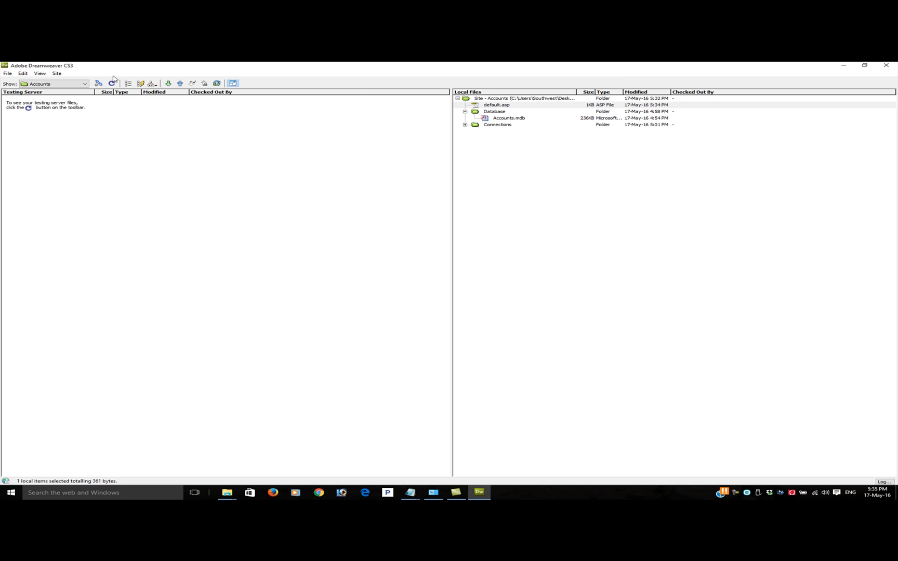
click(140, 85)
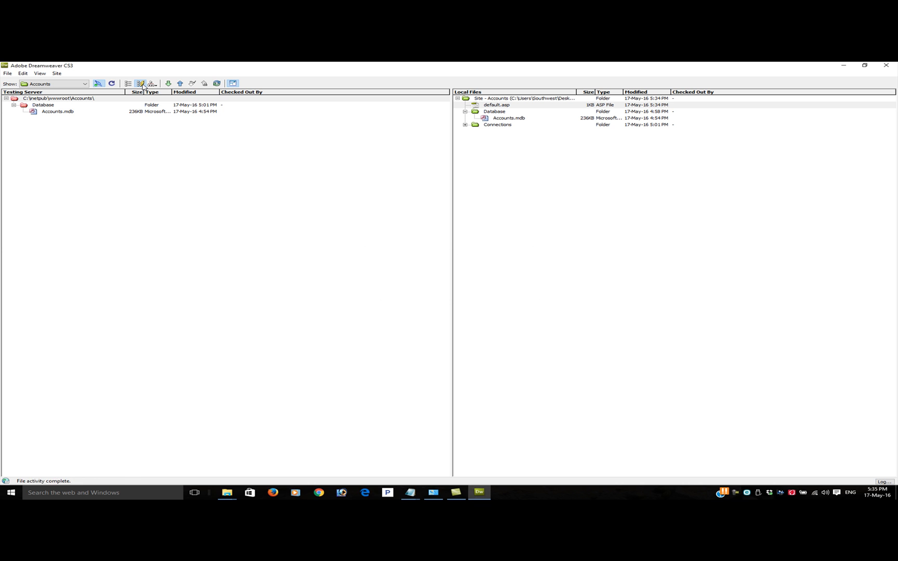
Put the local default.asp file on the testing server
click(498, 105)
click(499, 105)
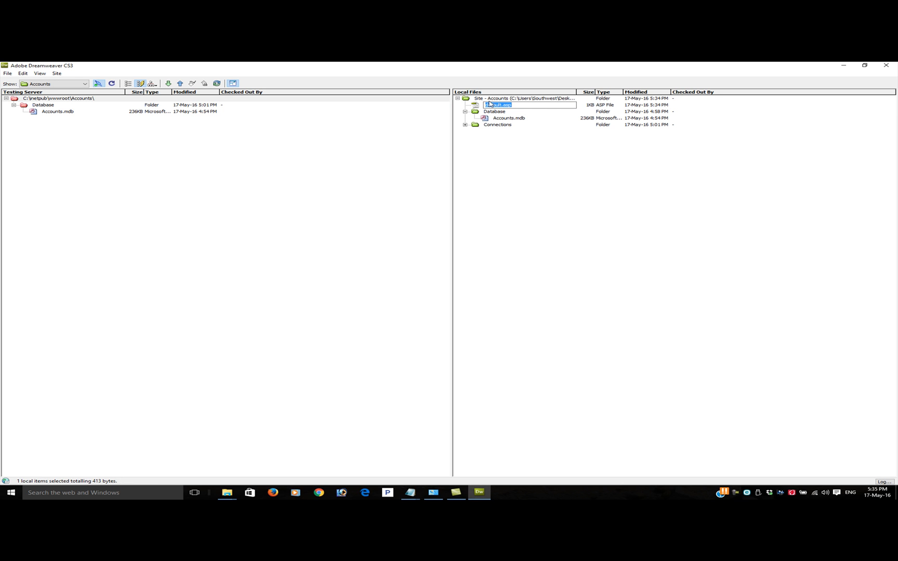
click(476, 105)
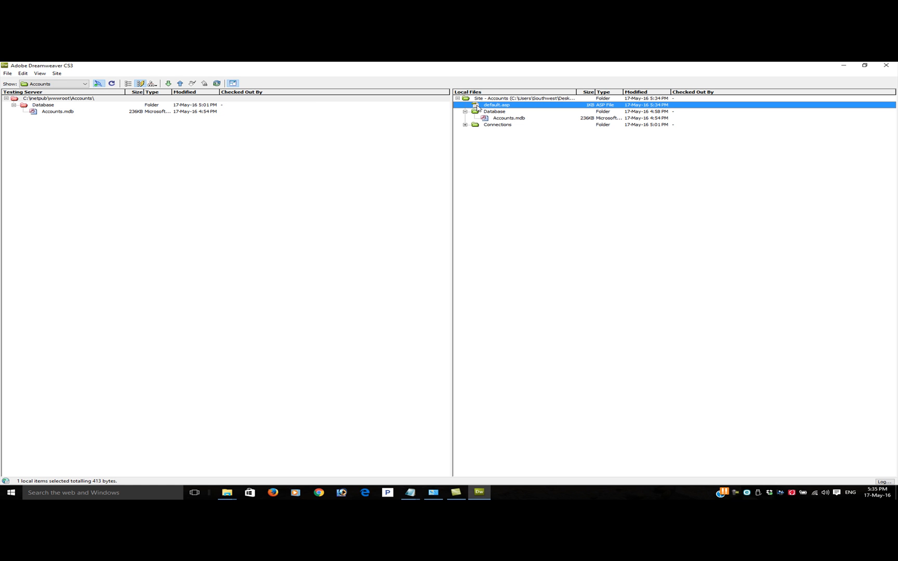
click(180, 85)
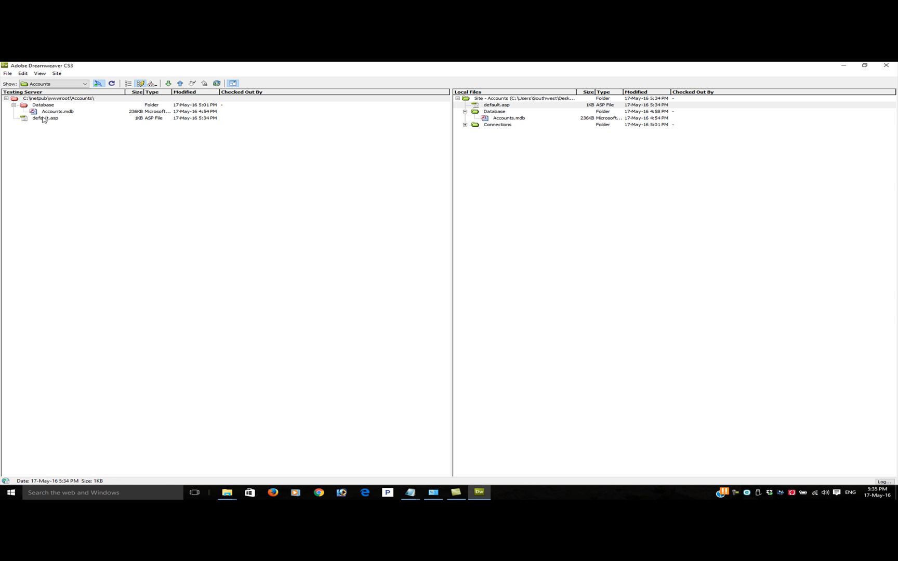
Clear the Dreamweaver windows off the screen, switch to Microsoft Edge and maximize its window
click(864, 65)
click(714, 83)
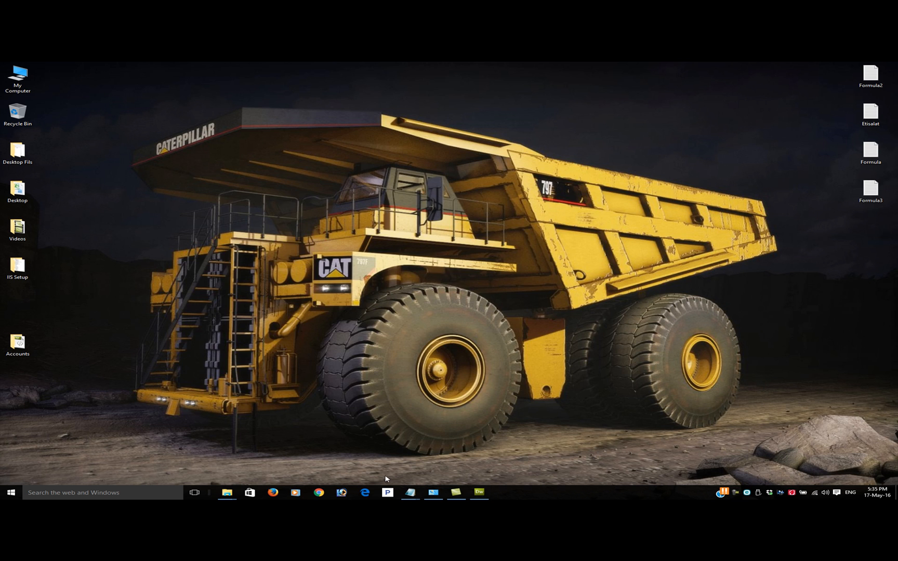
click(365, 492)
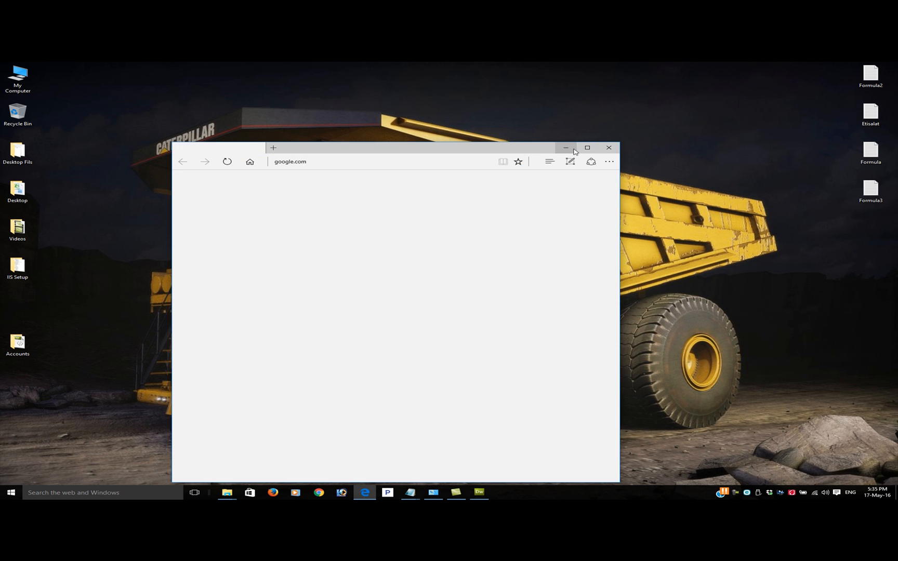
click(584, 147)
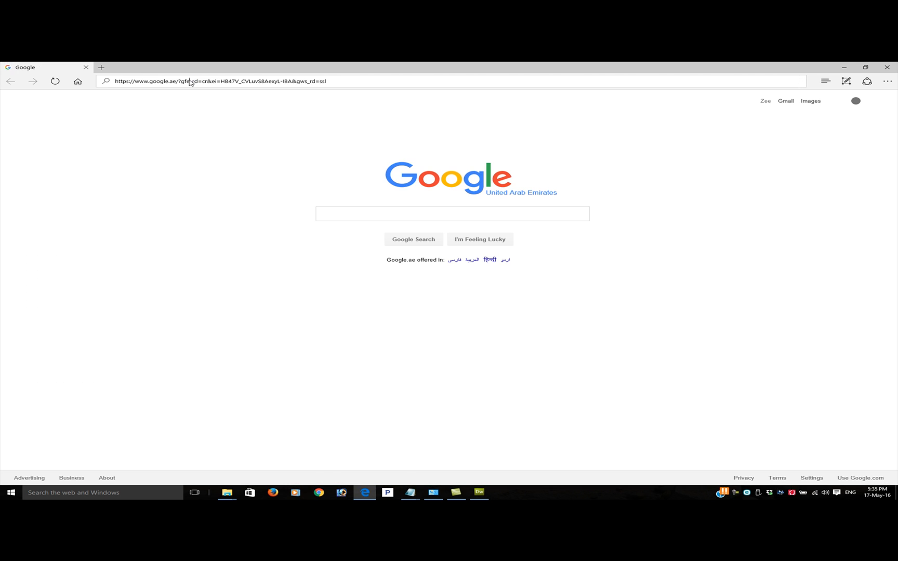
click(356, 83)
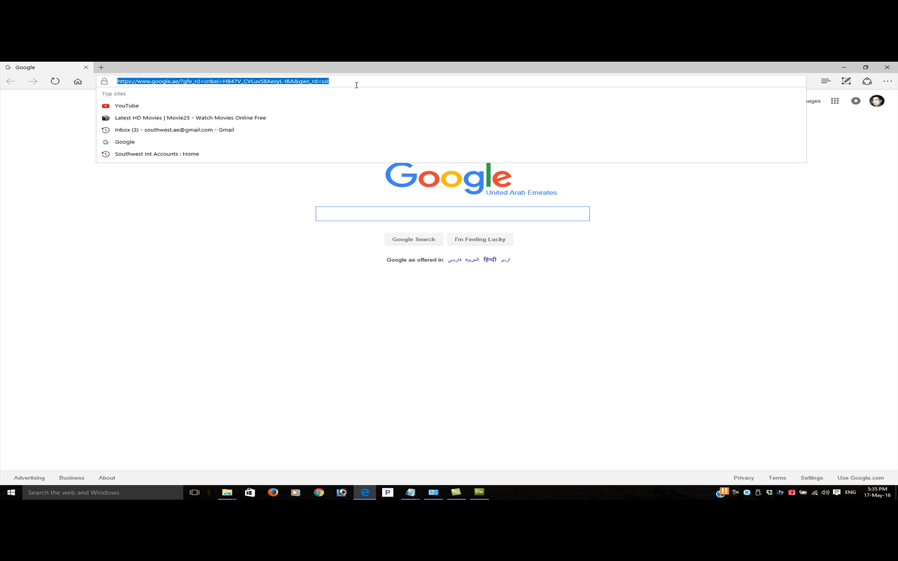
text(http://Localhost/)
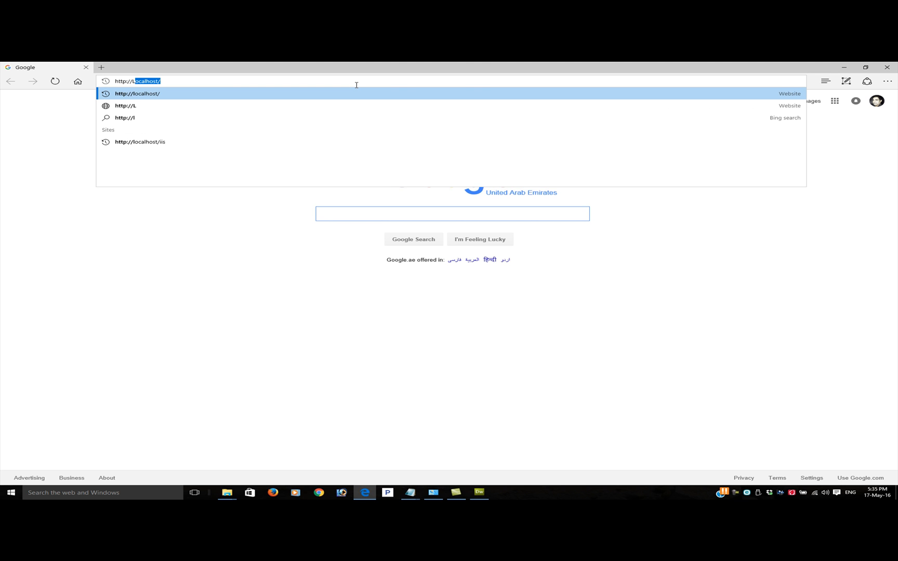
key(Right)
text(Account)
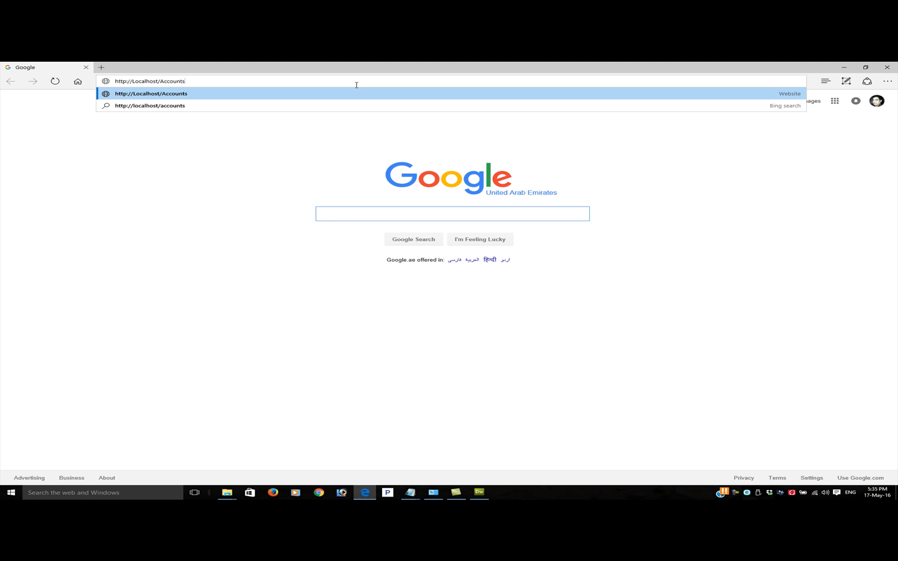
key(Return)
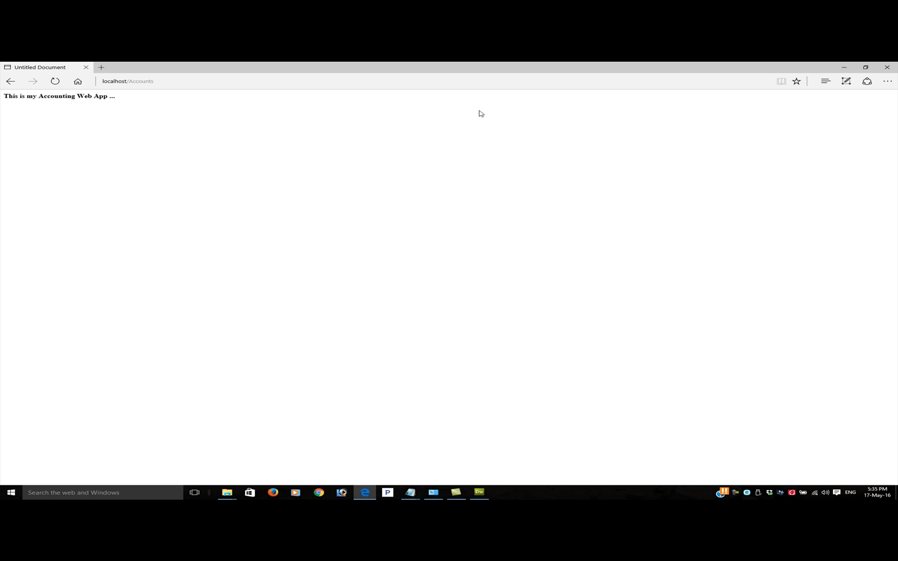
Restore the browser window from full screen and move it higher on the desktop
click(860, 73)
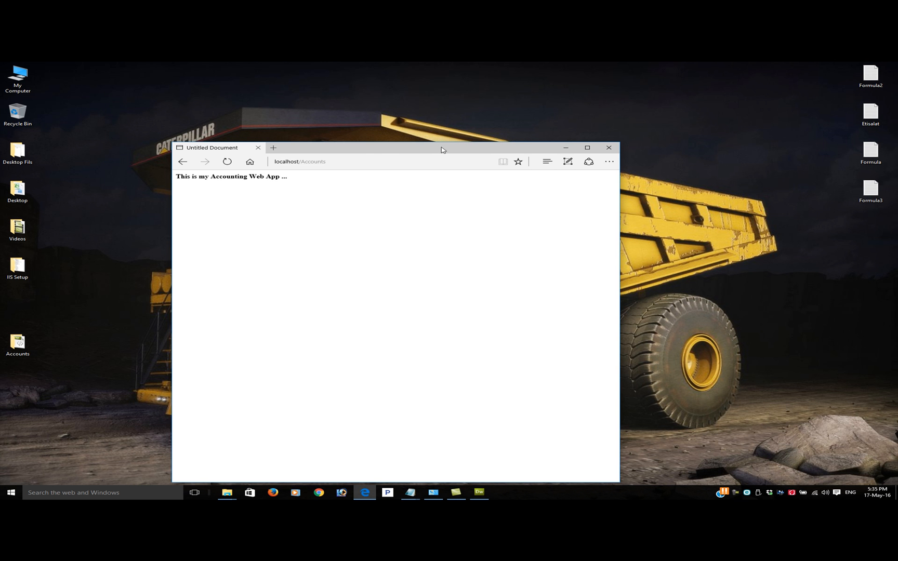
drag(441, 147, 475, 86)
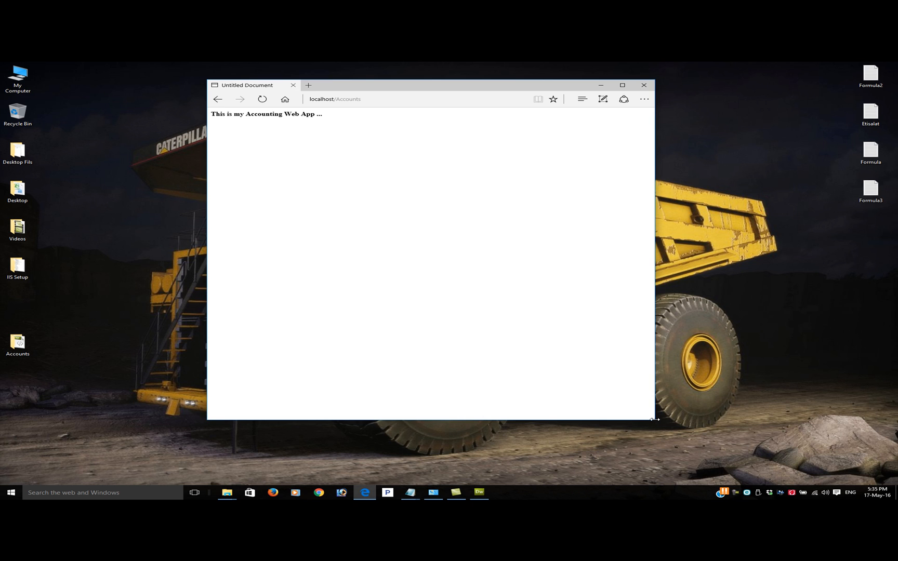